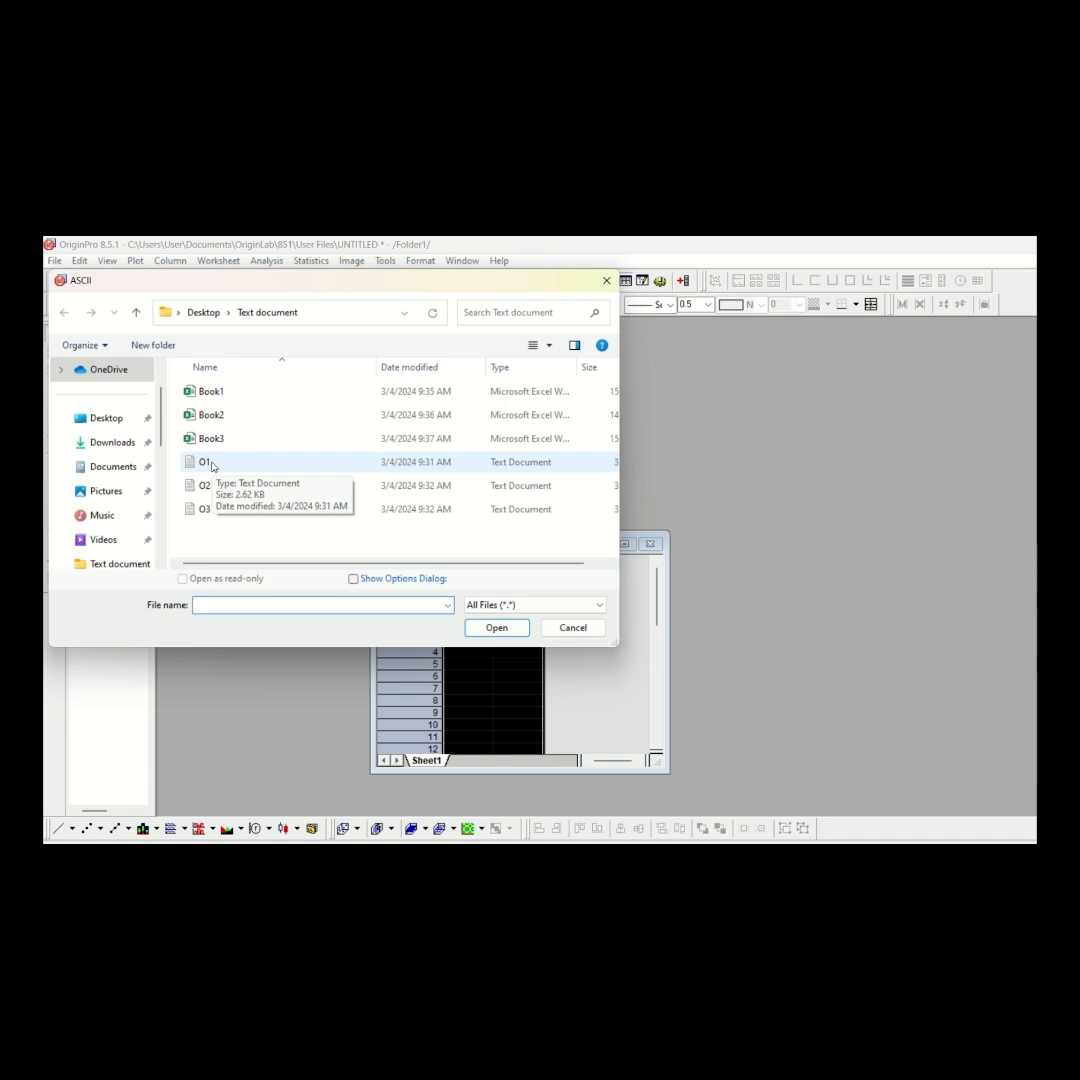
# Import the text file O1 into the open worksheet and maximize its workbook window
pyautogui.click(214, 466)
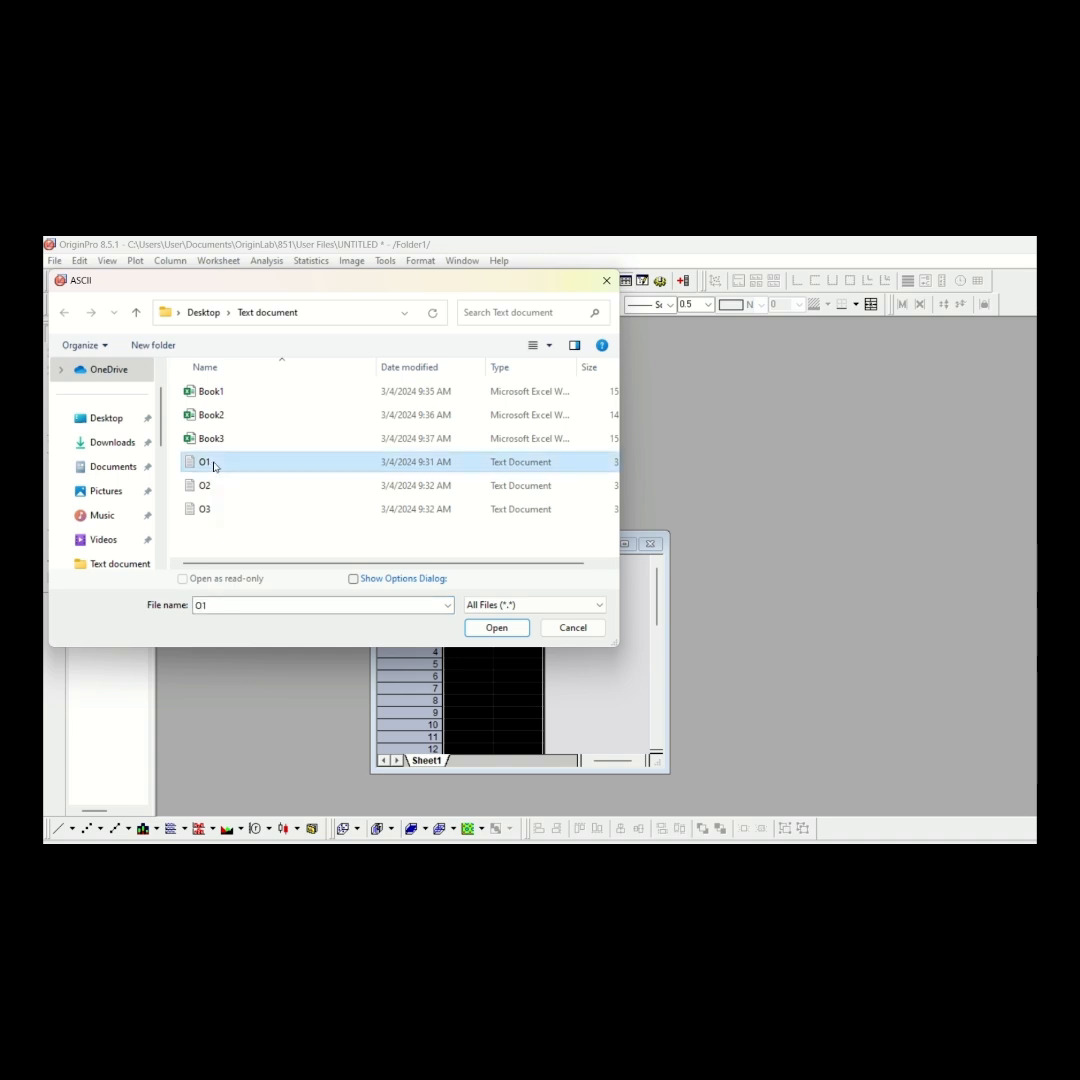
pyautogui.click(497, 628)
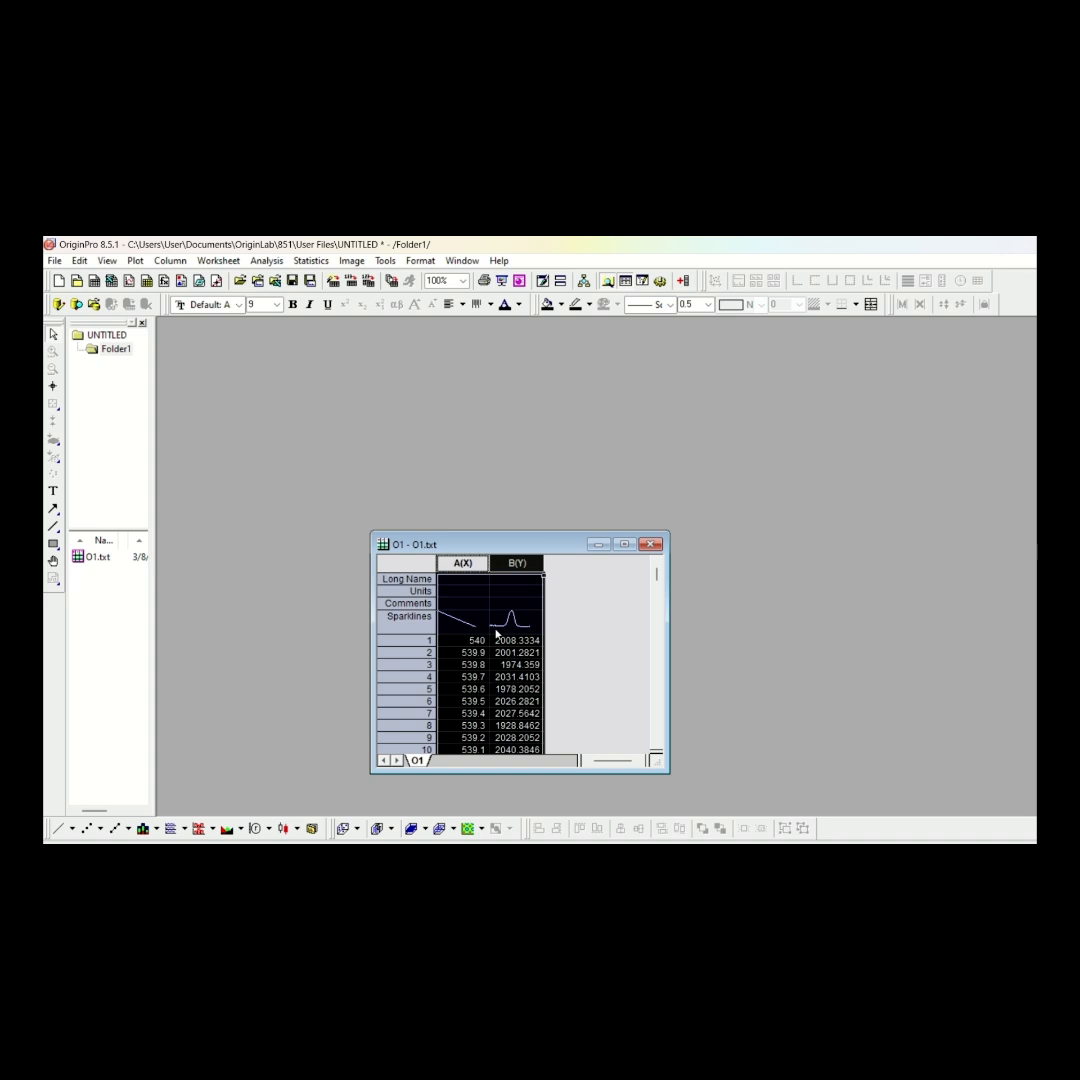
pyautogui.doubleClick(420, 543)
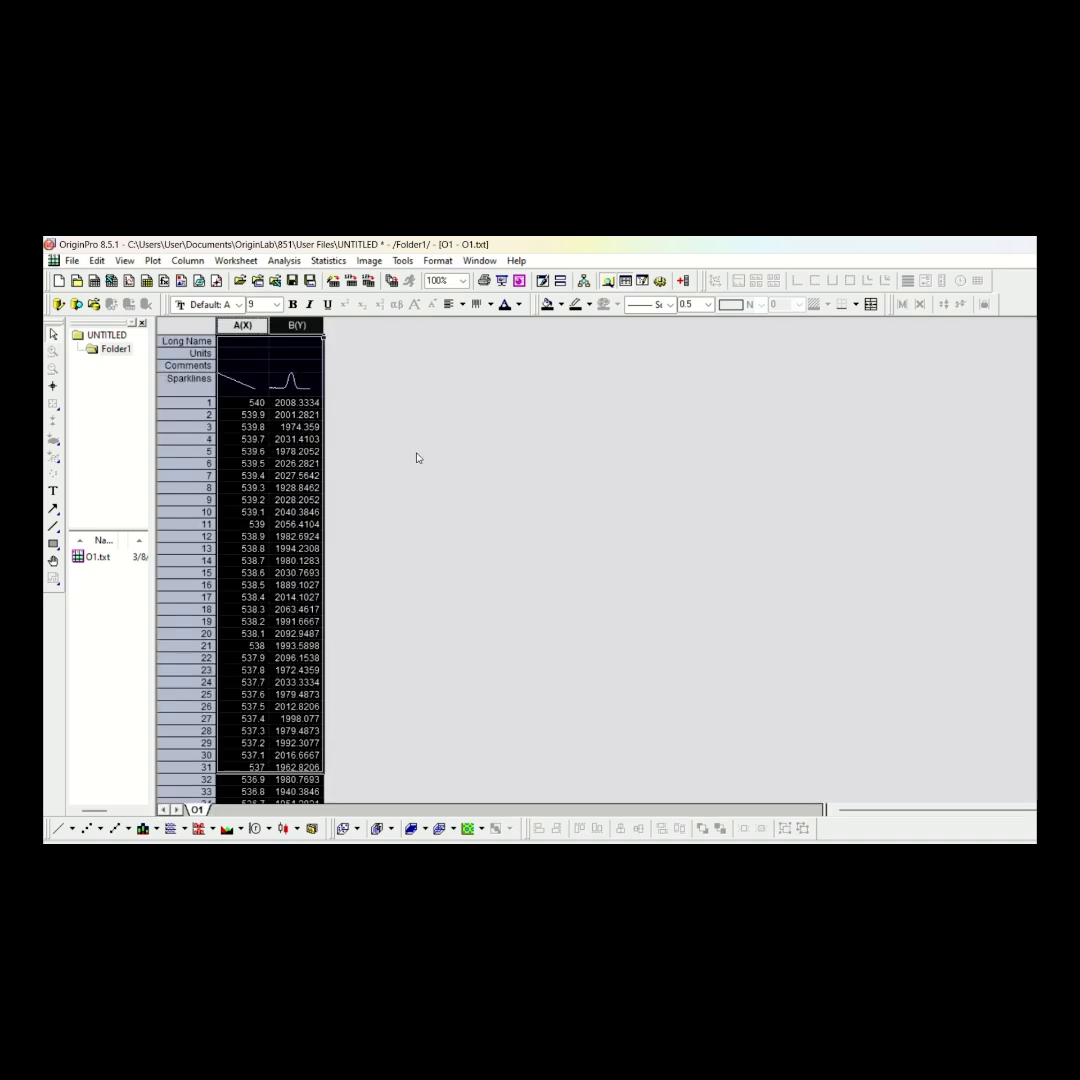
# Create a new workbook and import the text file O2 into its columns A and B
pyautogui.click(93, 283)
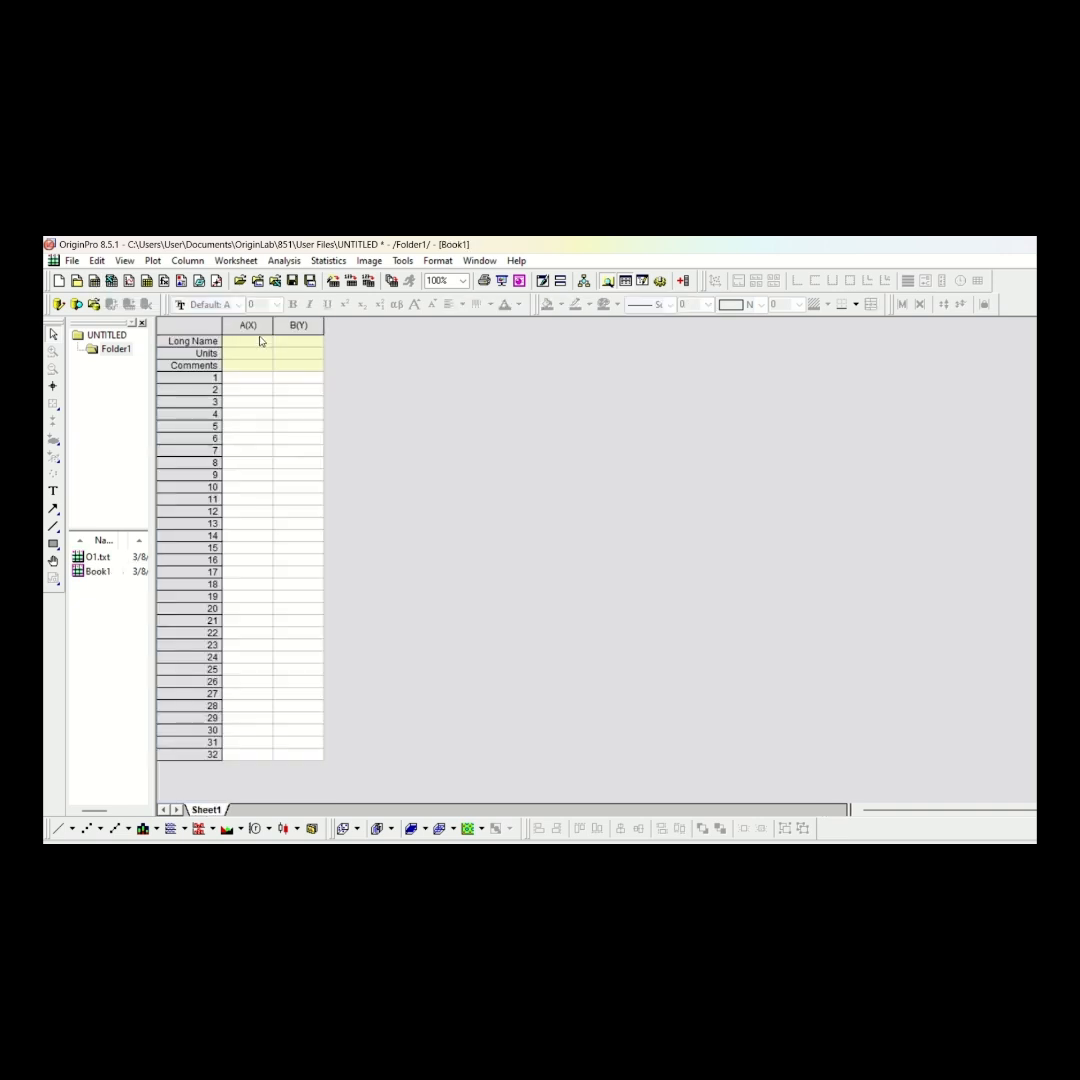
pyautogui.moveTo(248, 325); pyautogui.dragTo(298, 325)
pyautogui.click(350, 284)
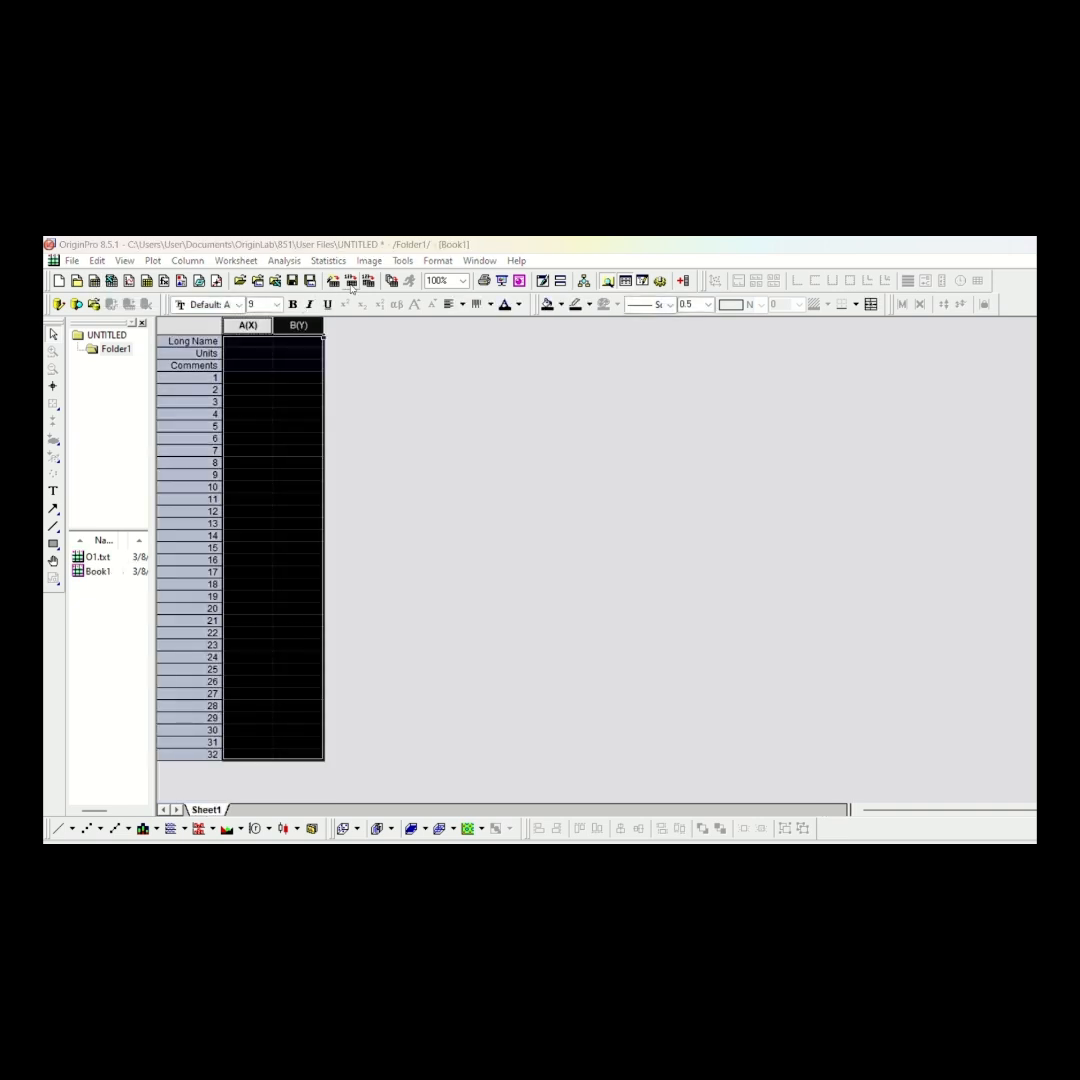
pyautogui.click(232, 488)
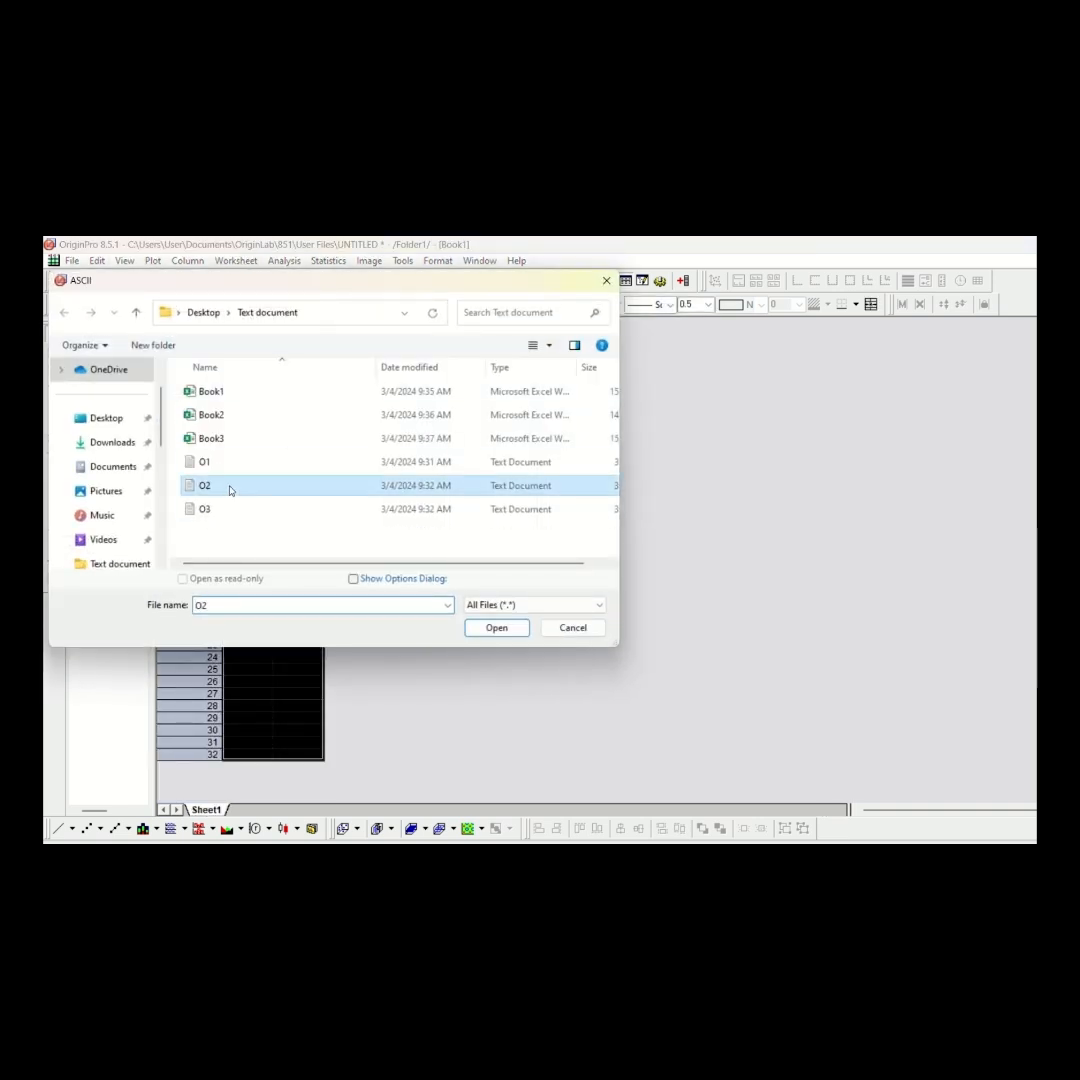
pyautogui.click(510, 630)
# Create another new workbook and import the text file O3 into its columns A and B
pyautogui.click(94, 283)
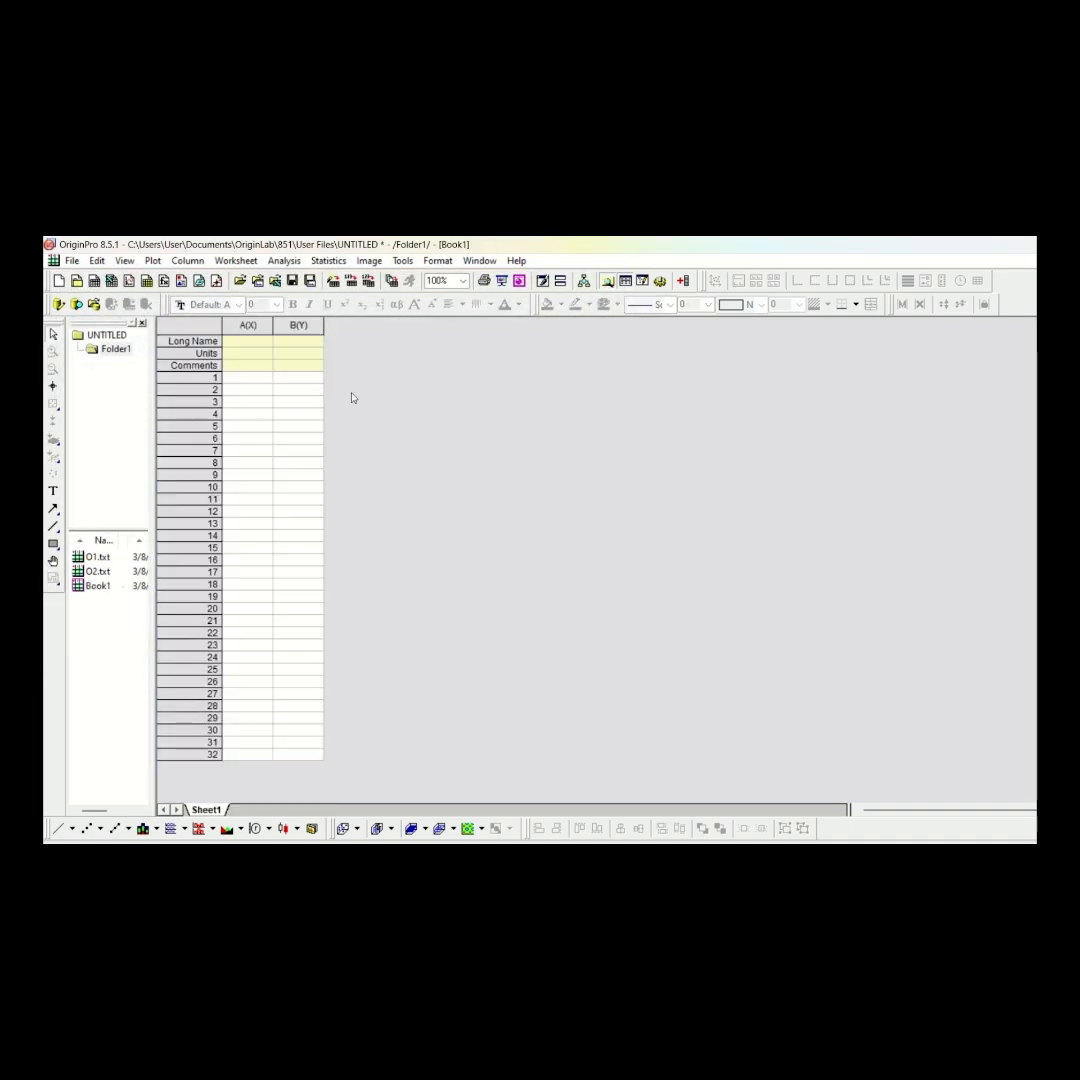
pyautogui.moveTo(258, 326); pyautogui.dragTo(300, 326)
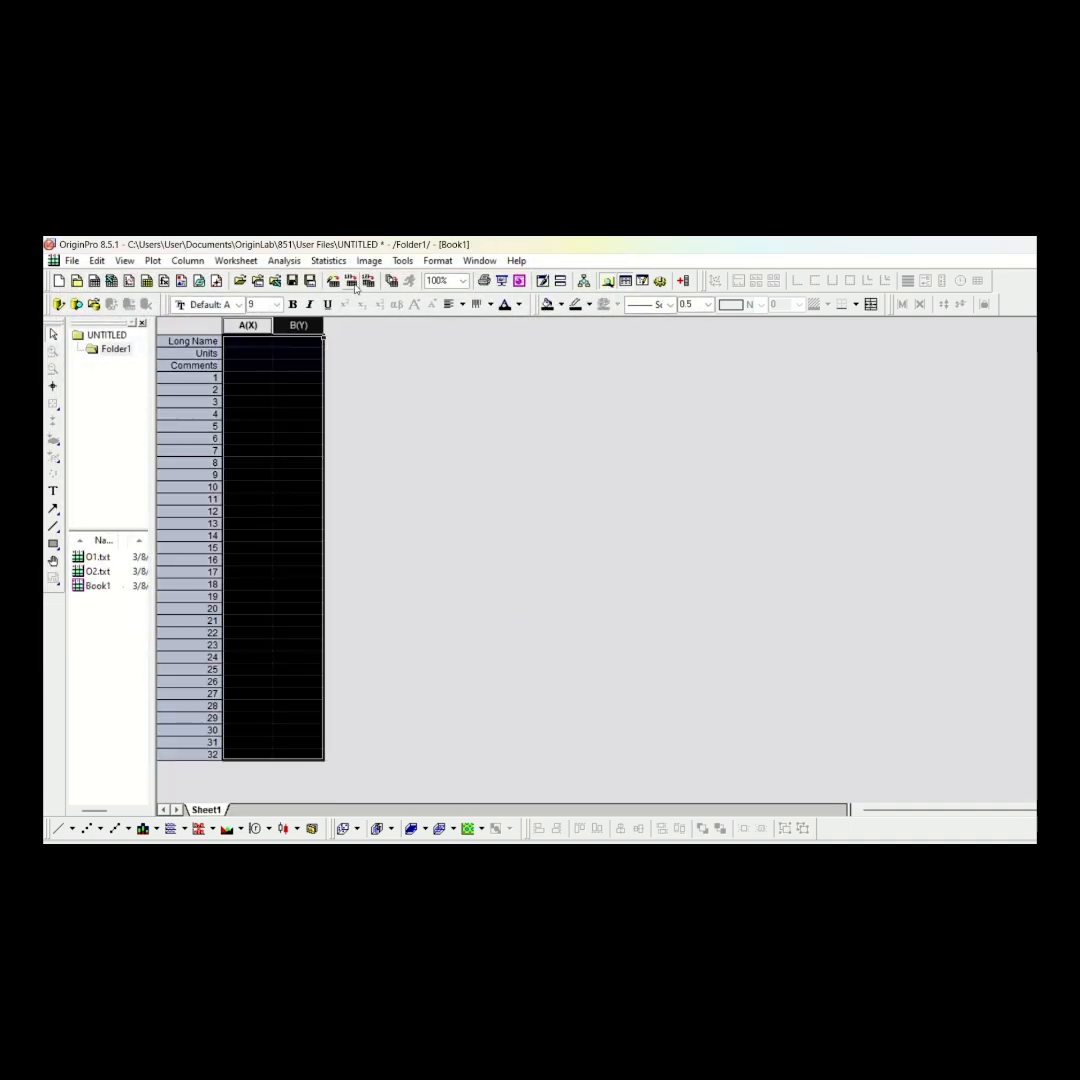
pyautogui.click(350, 284)
pyautogui.click(296, 510)
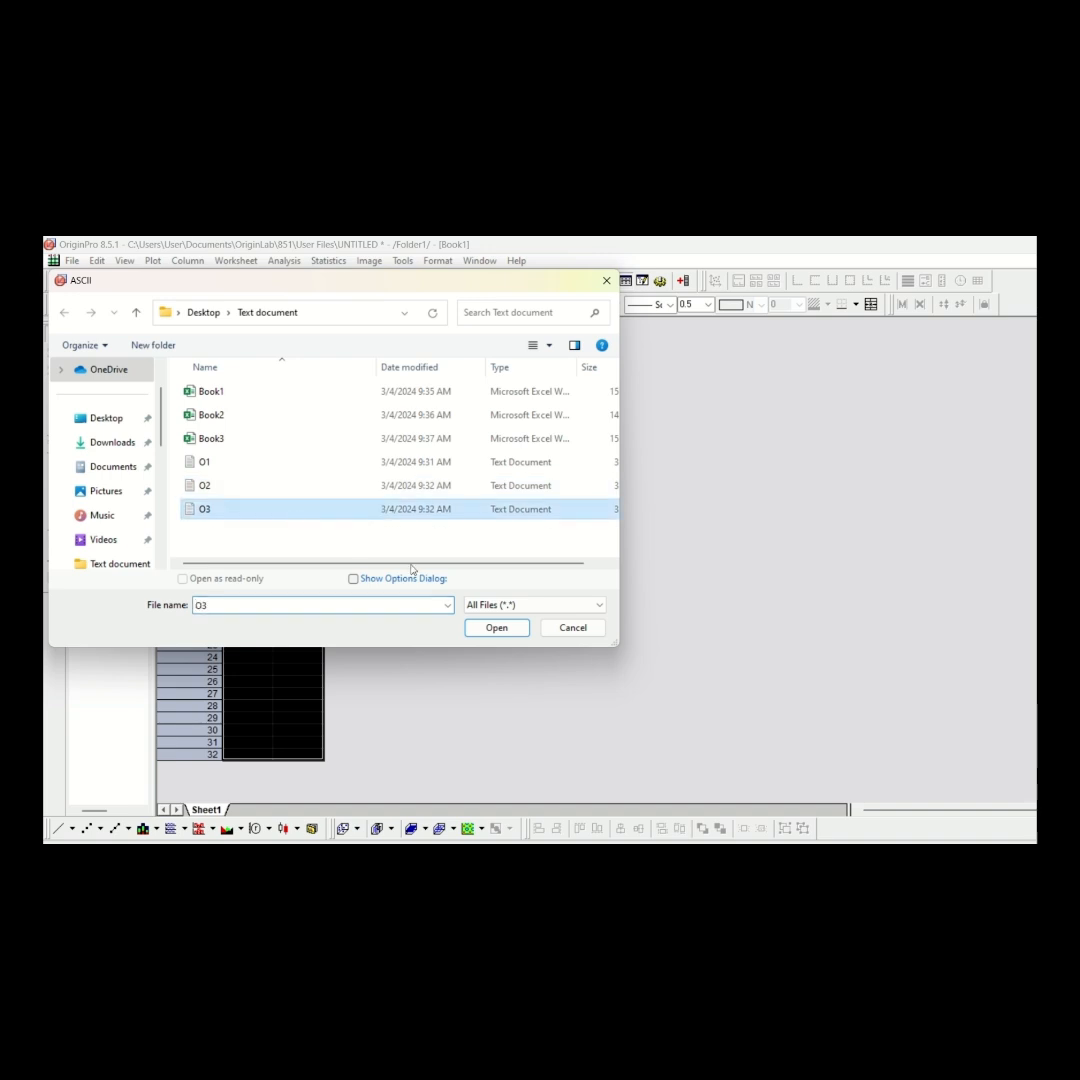
pyautogui.click(496, 628)
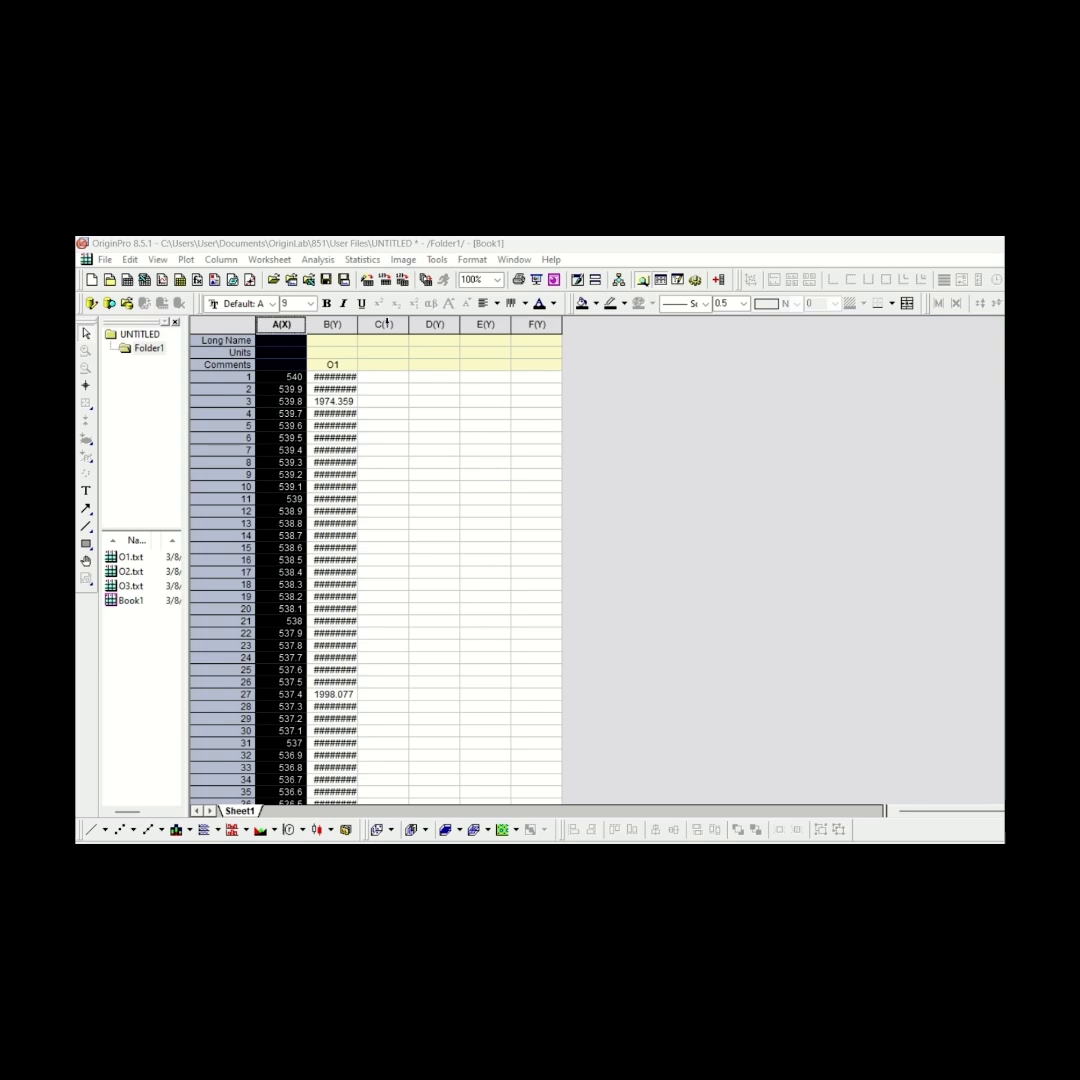
# Copy columns A and B of the O2.txt workbook into columns C and D of Book1
pyautogui.doubleClick(130, 571)
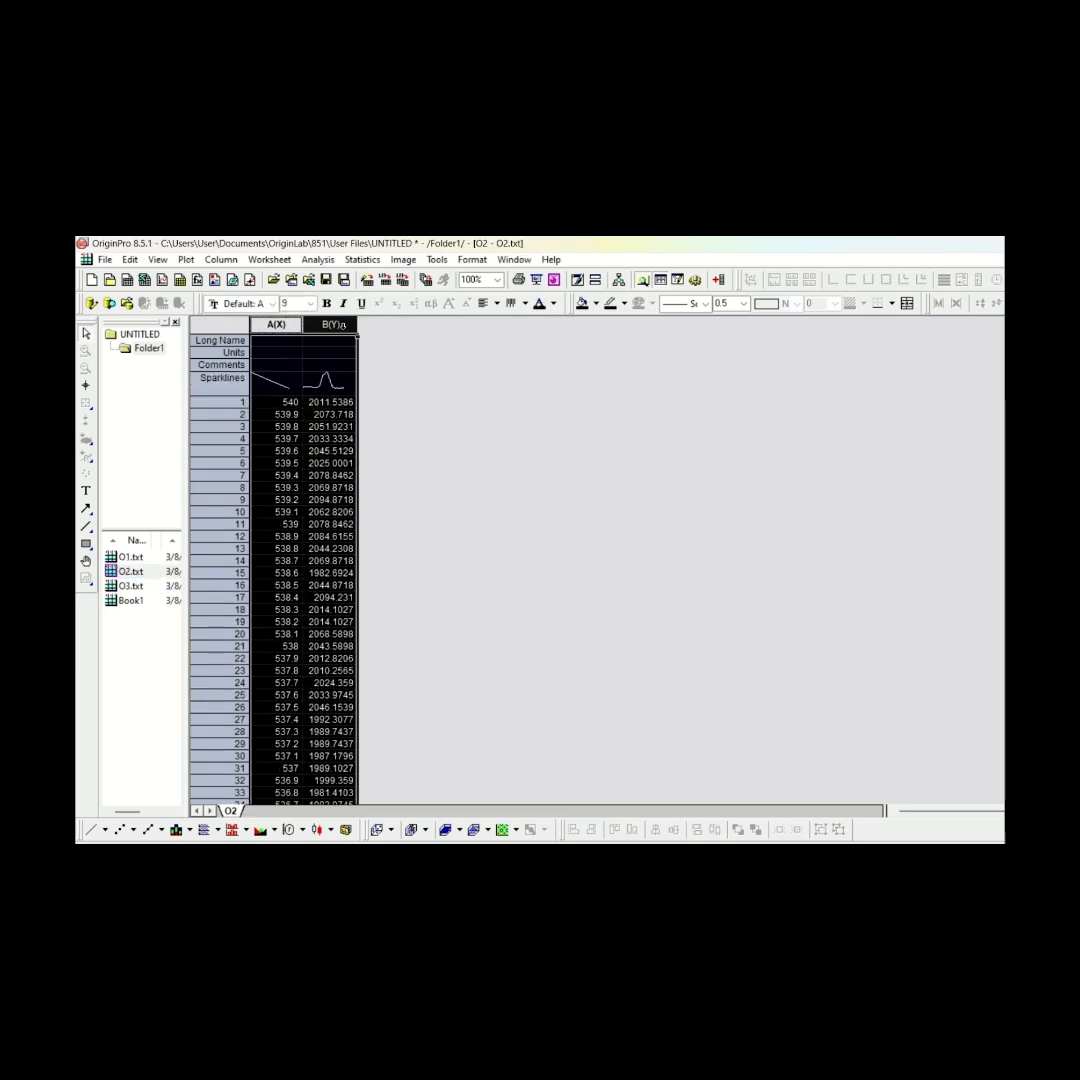
pyautogui.rightClick(344, 325)
pyautogui.click(373, 337)
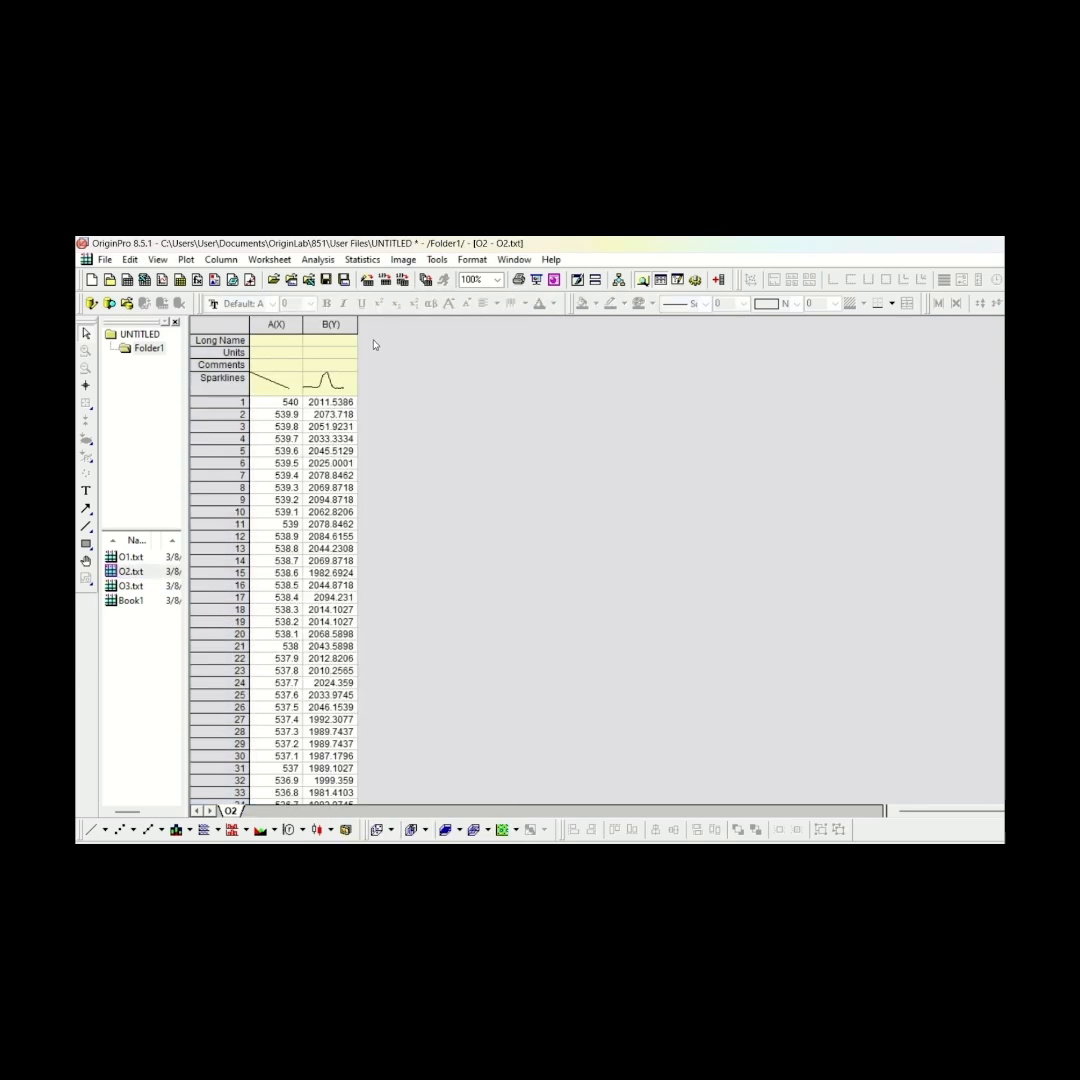
pyautogui.doubleClick(130, 600)
pyautogui.doubleClick(383, 324)
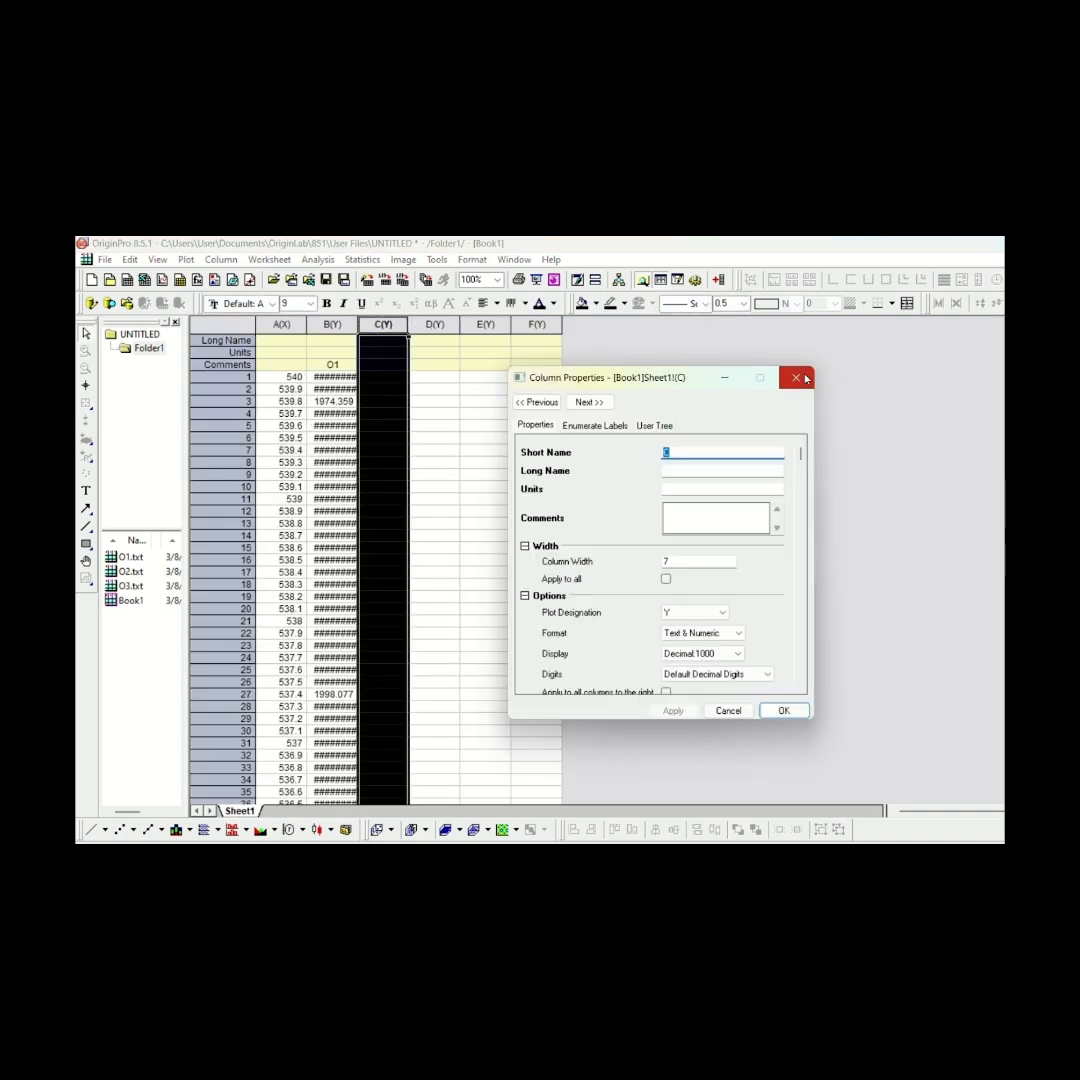
pyautogui.click(796, 378)
pyautogui.keyDown('shift'); pyautogui.click(433, 324); pyautogui.keyUp('shift')
pyautogui.rightClick(433, 324)
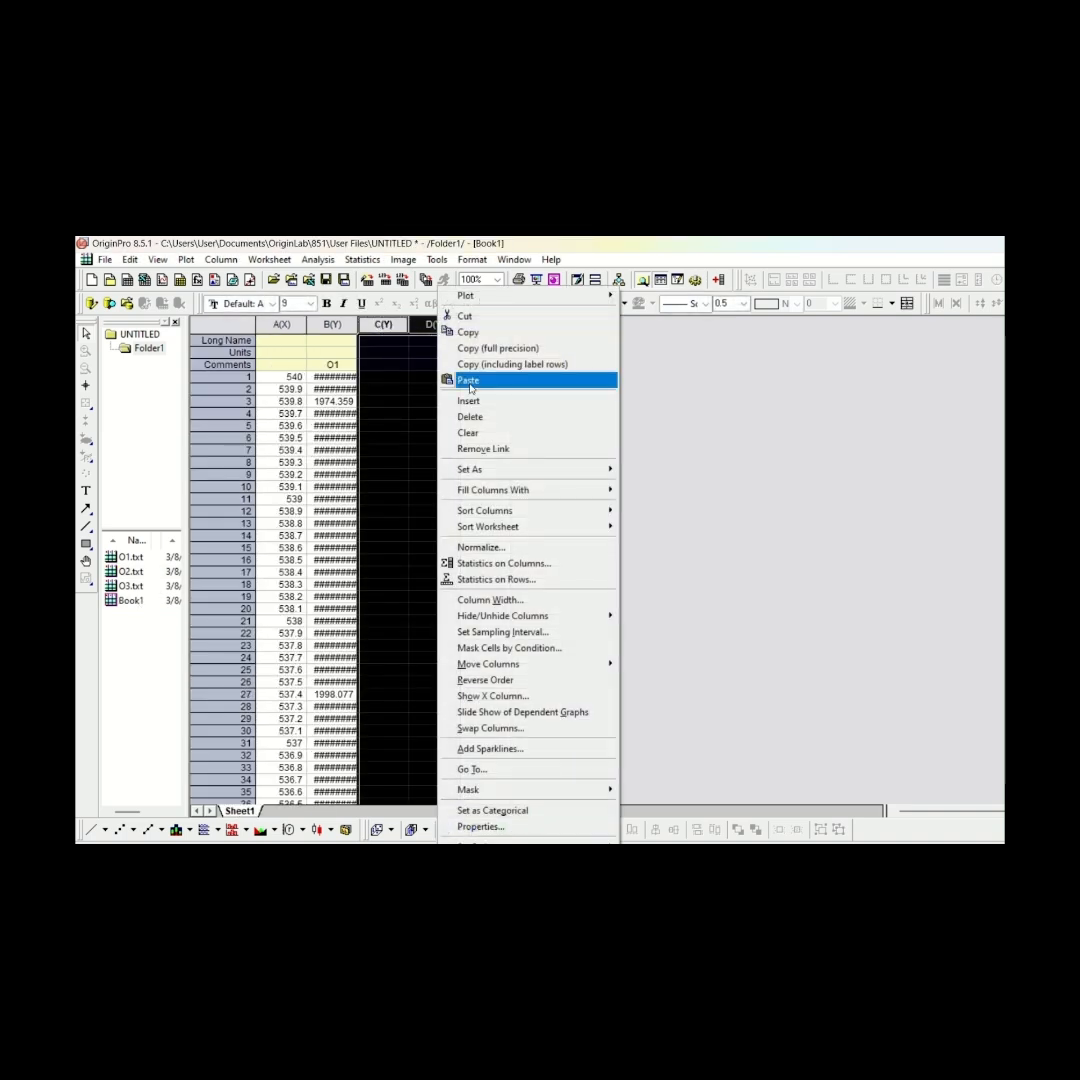
pyautogui.click(469, 381)
# Enter O2 as the comment of column D in Book1 and set column C as X
pyautogui.click(446, 366)
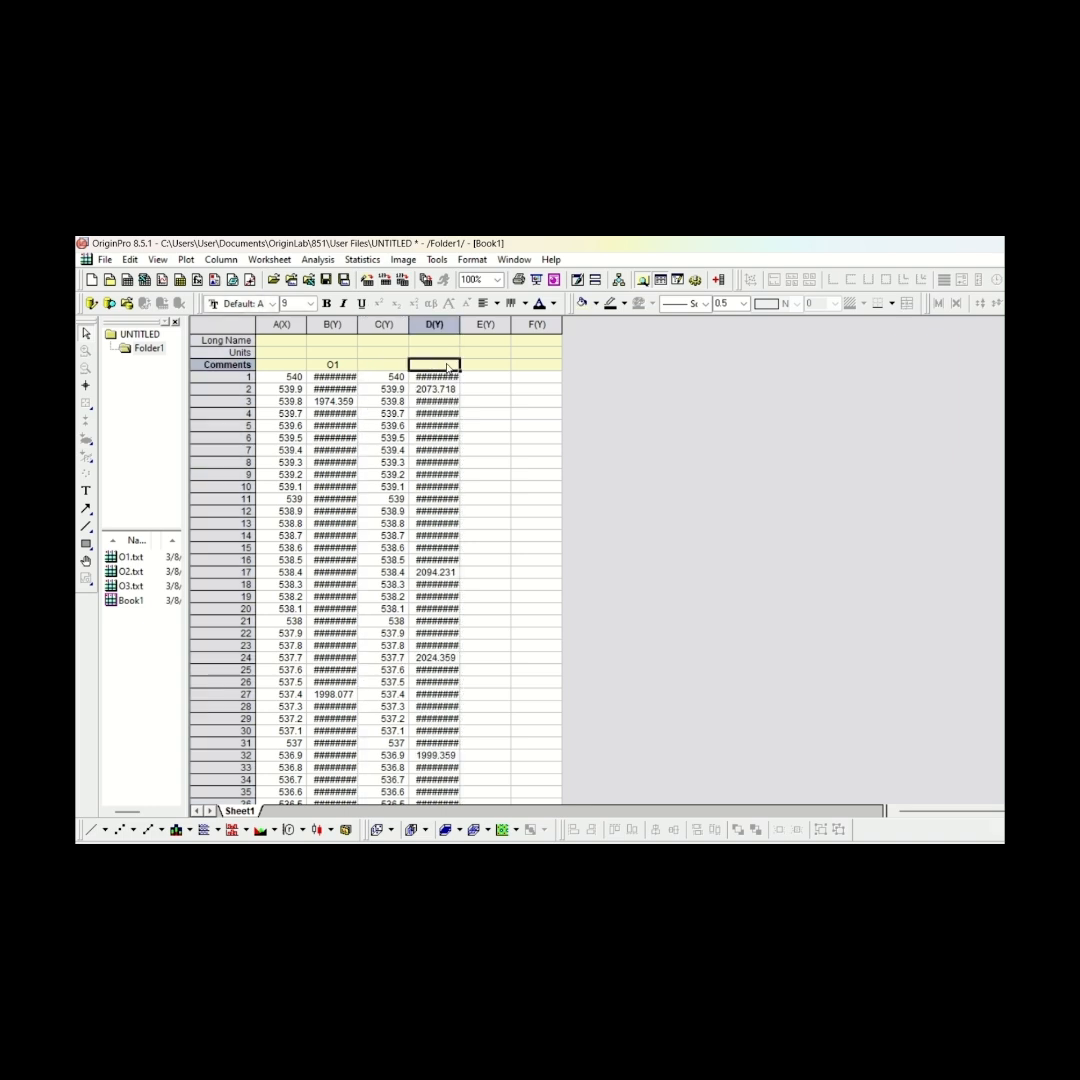
pyautogui.write('O2')
pyautogui.click(434, 324)
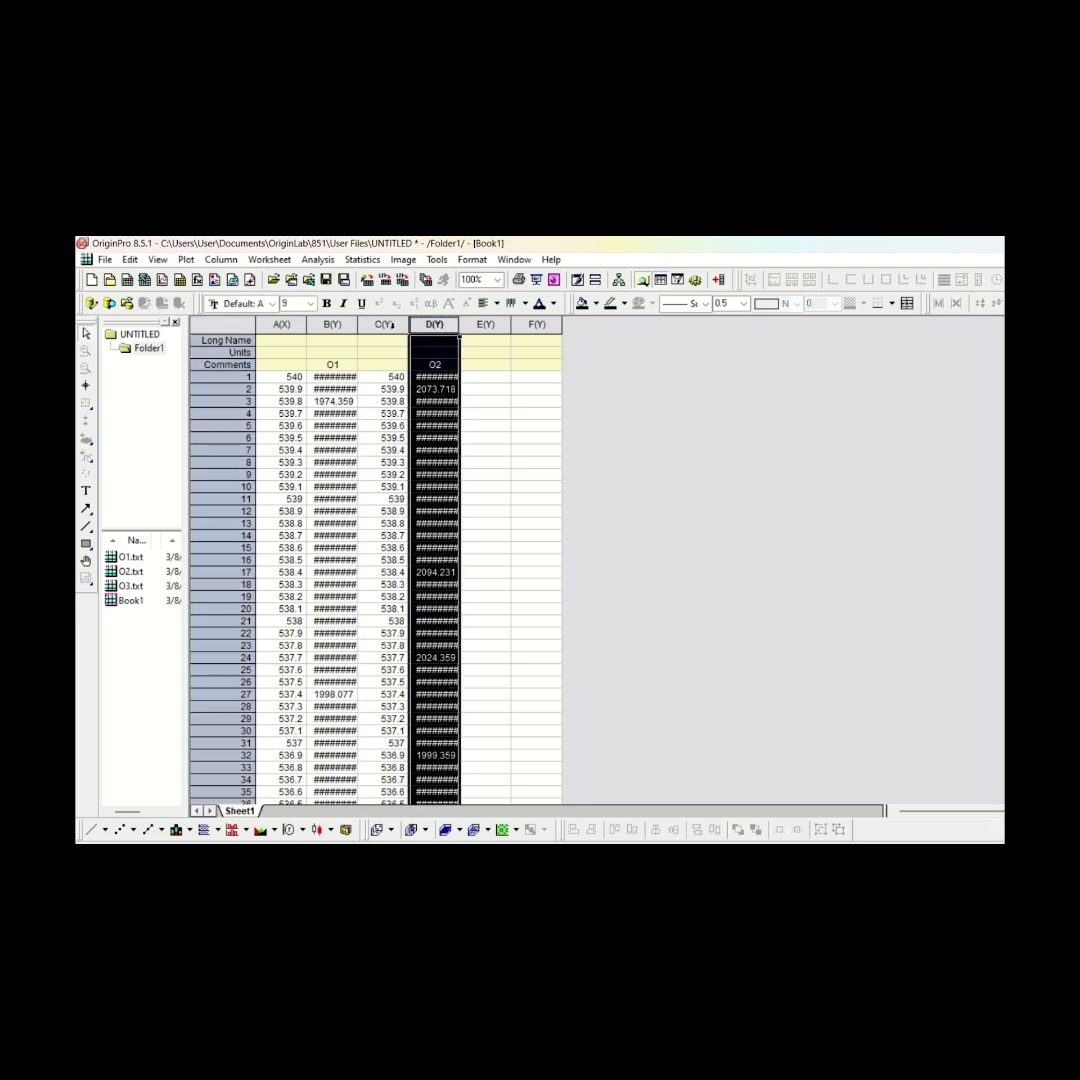
pyautogui.click(395, 325)
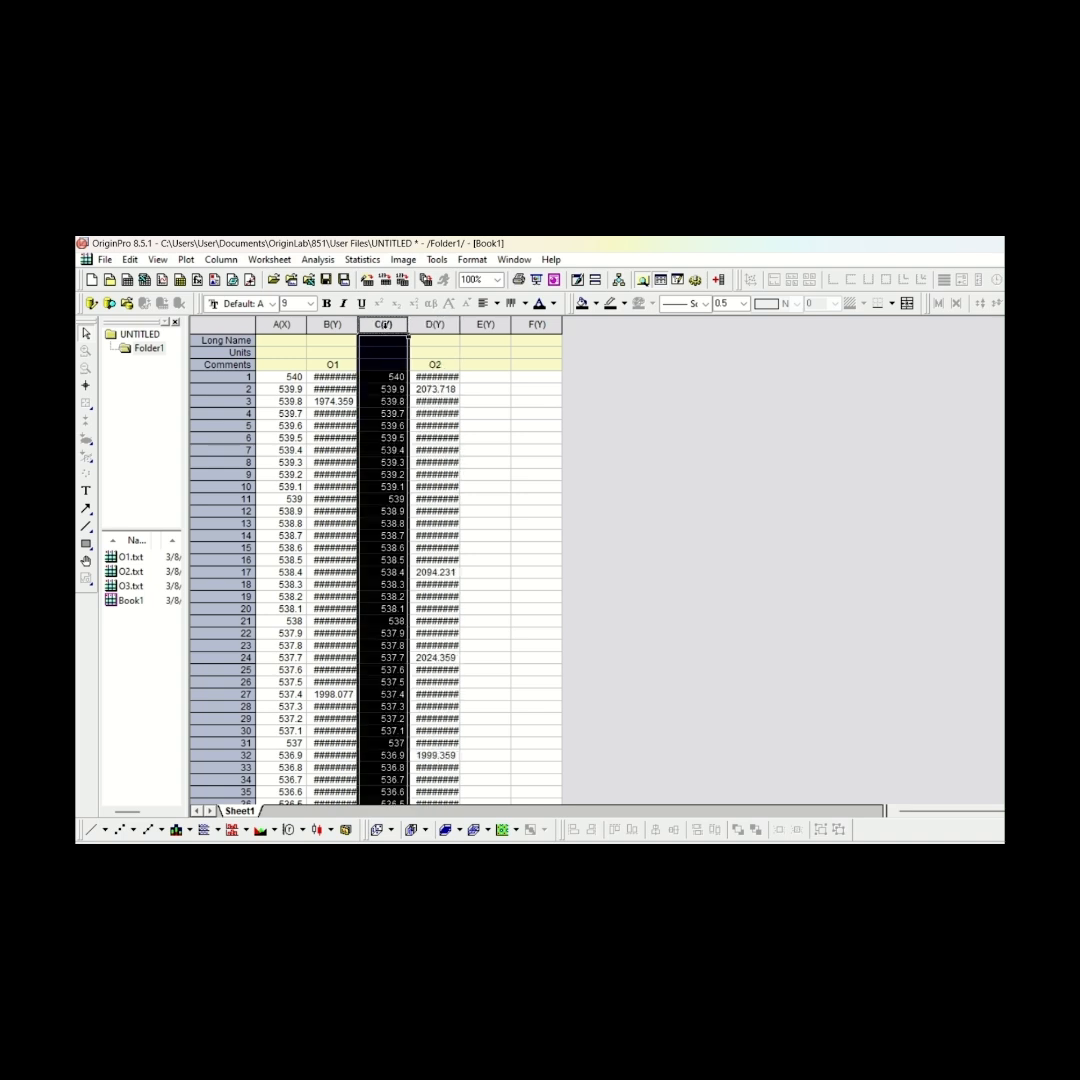
pyautogui.rightClick(388, 330)
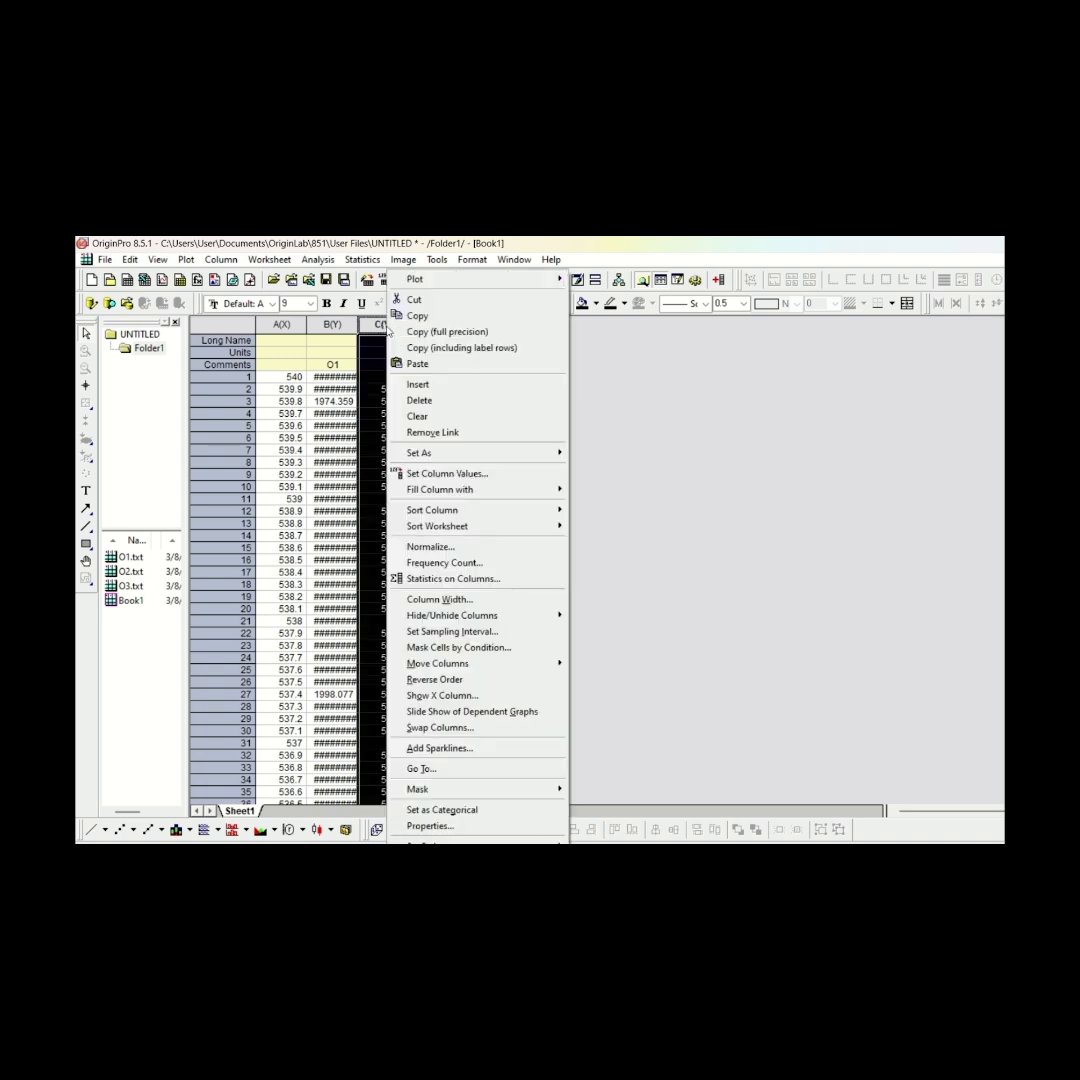
pyautogui.moveTo(545, 452)
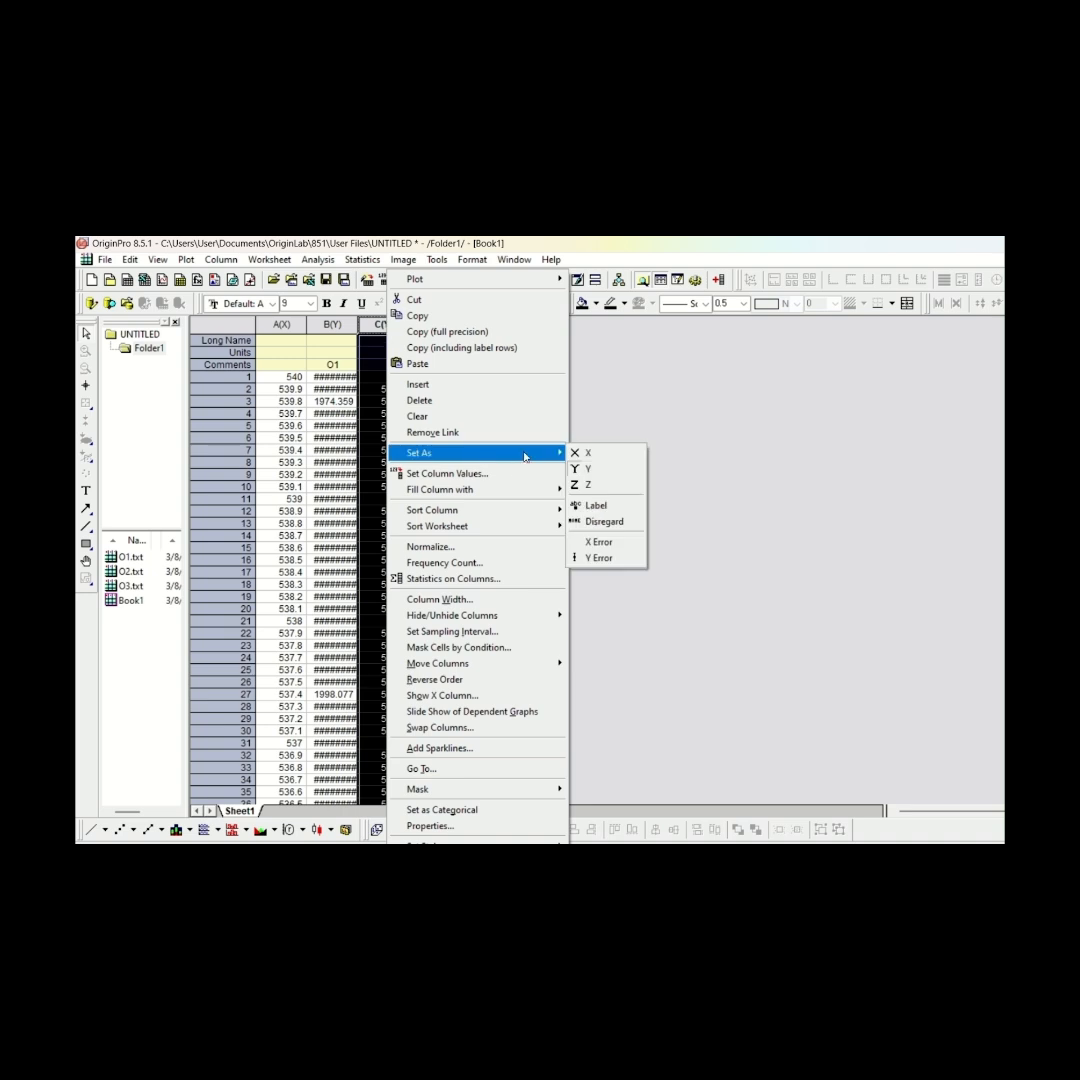
pyautogui.click(592, 452)
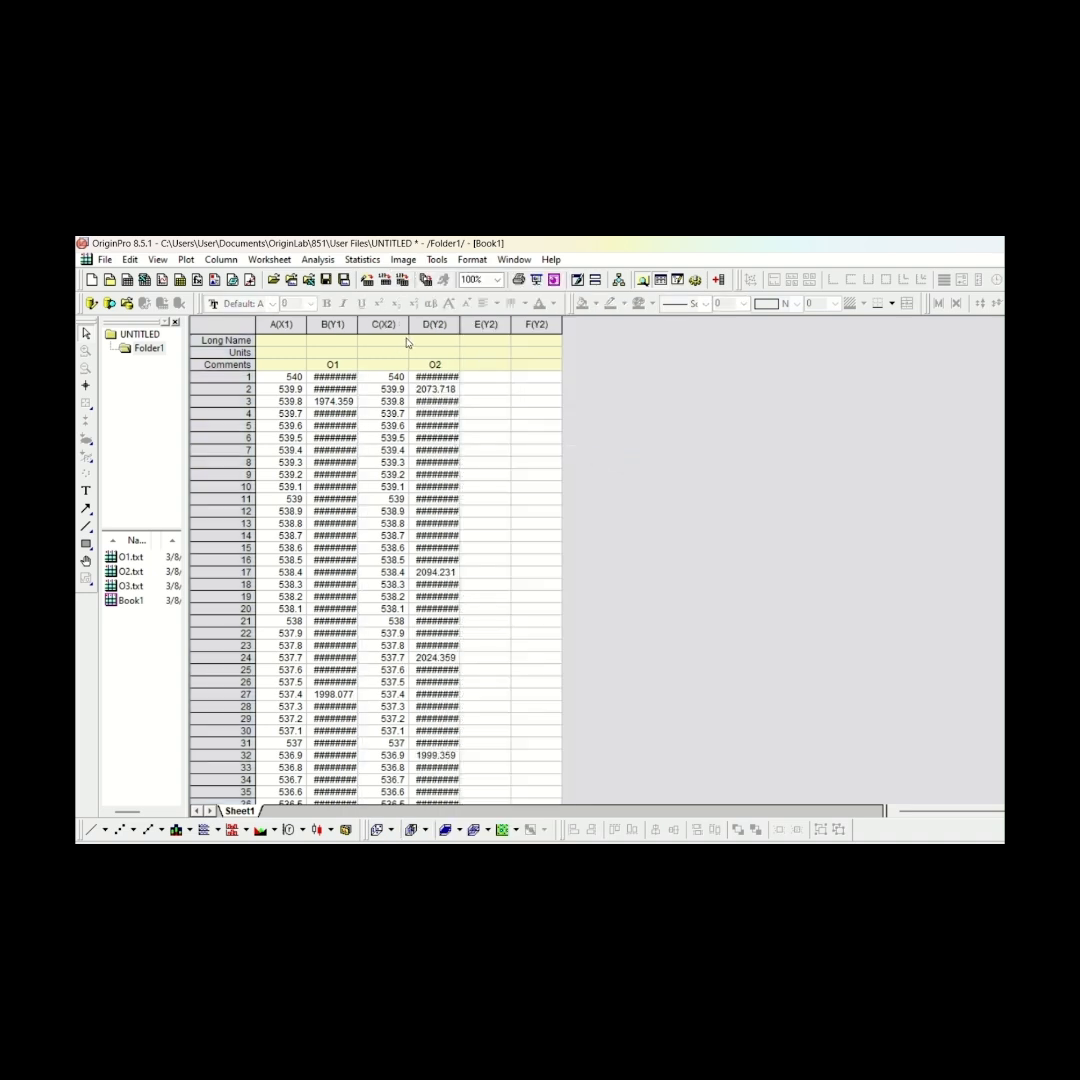
# Copy columns A and B of the O3.txt workbook into columns E and F of Book1
pyautogui.doubleClick(133, 586)
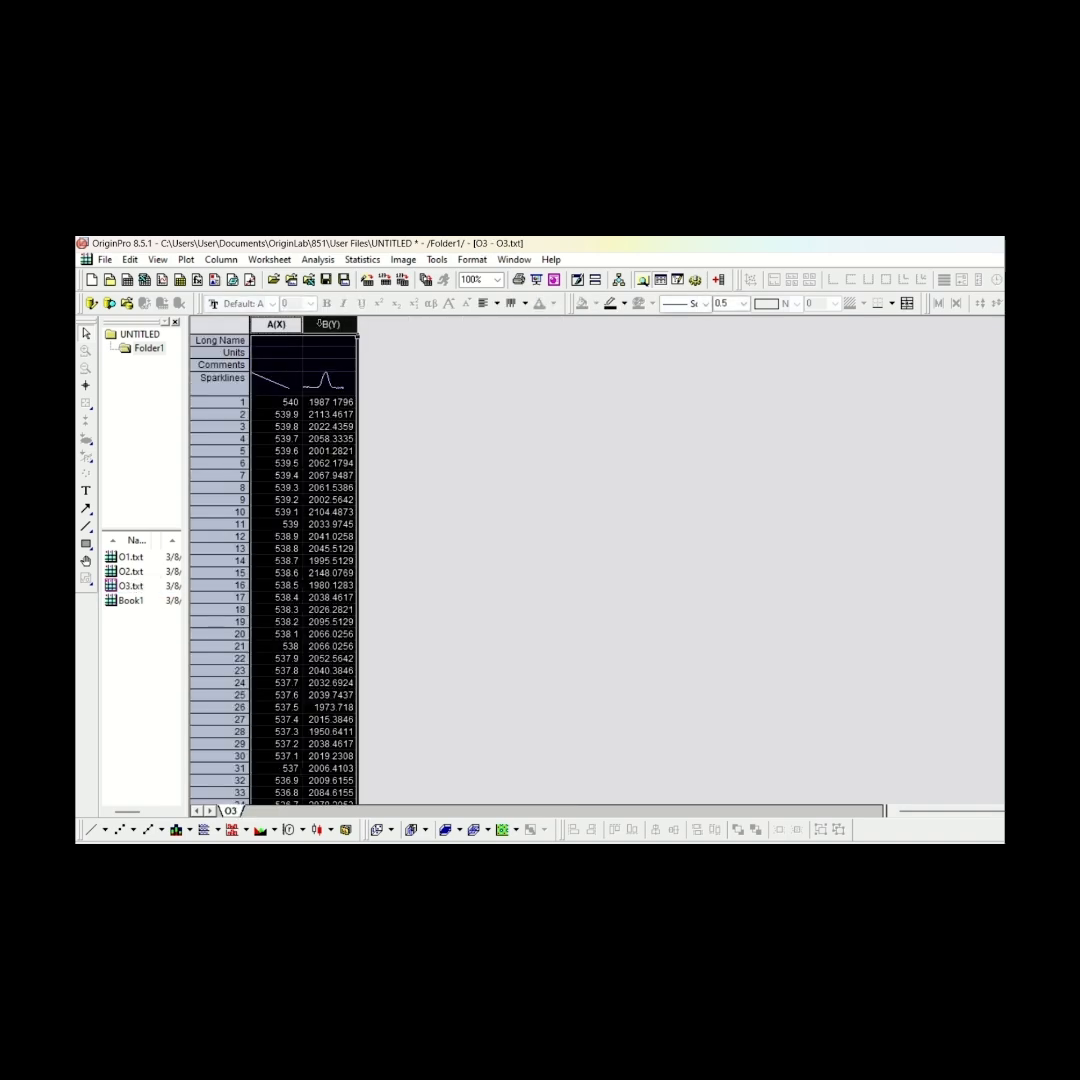
pyautogui.rightClick(322, 325)
pyautogui.click(350, 333)
pyautogui.doubleClick(131, 600)
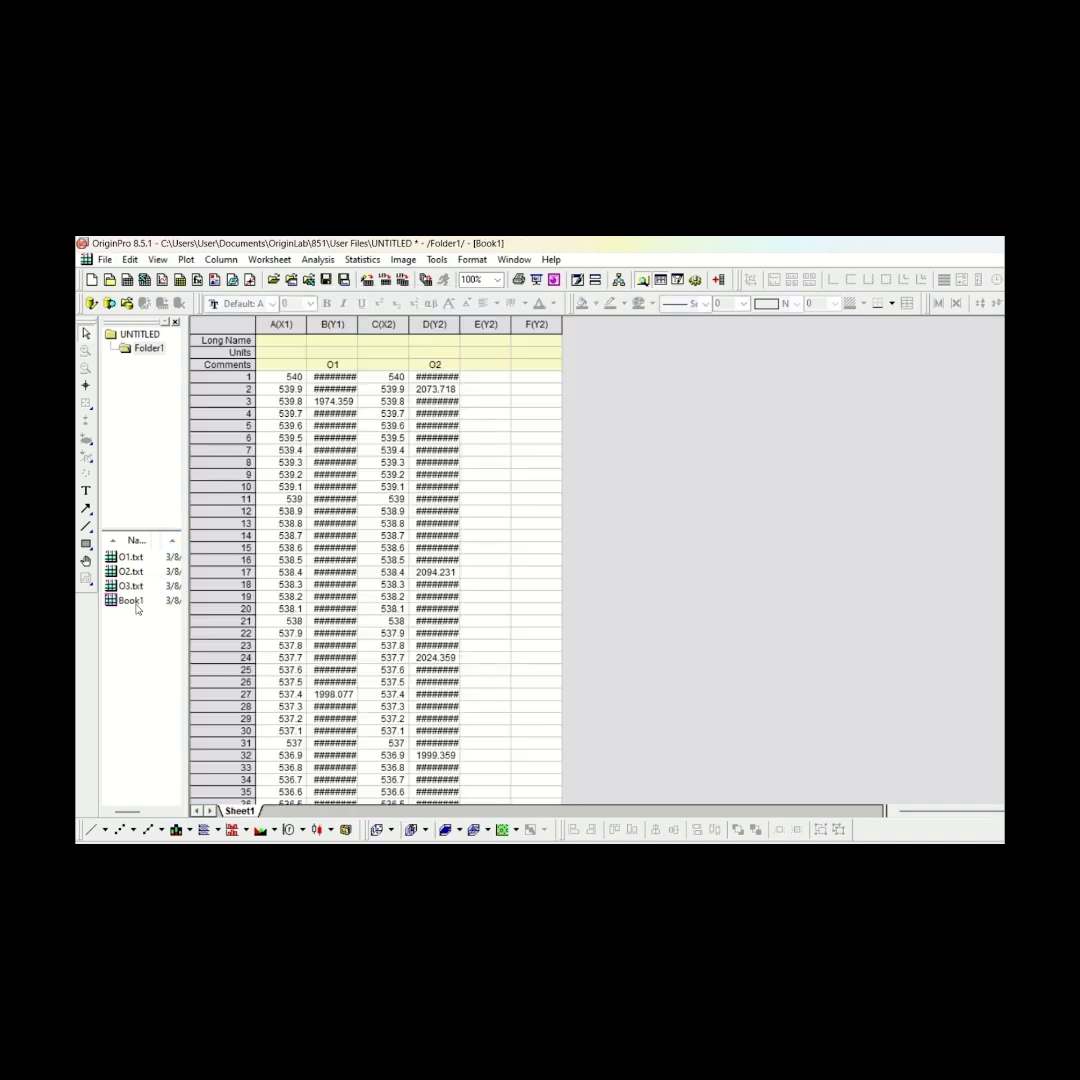
pyautogui.moveTo(485, 324); pyautogui.dragTo(530, 324)
pyautogui.rightClick(532, 326)
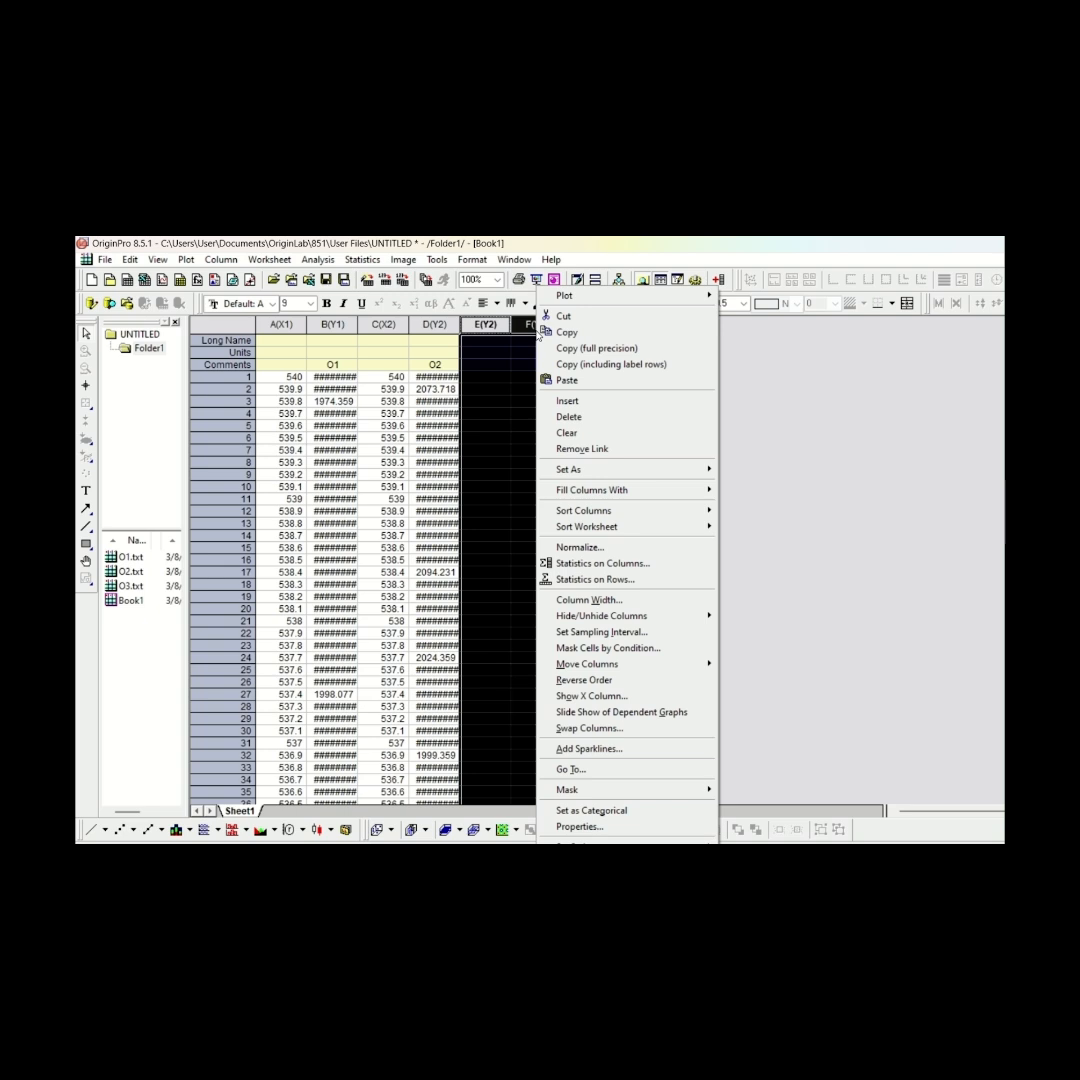
pyautogui.click(567, 380)
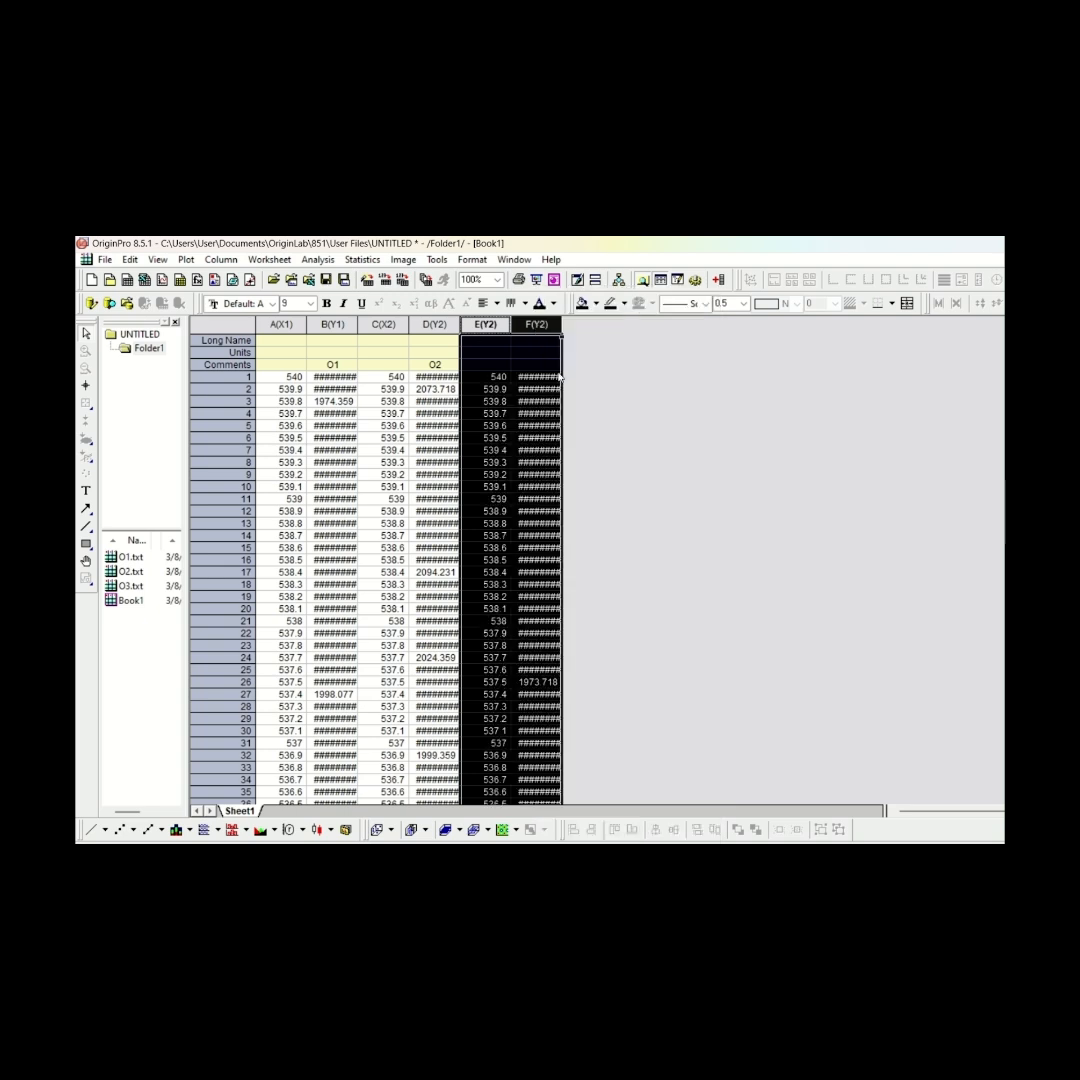
# Enter O3 as the comment of column F in Book1 and set column E as X
pyautogui.click(555, 366)
pyautogui.write('O3')
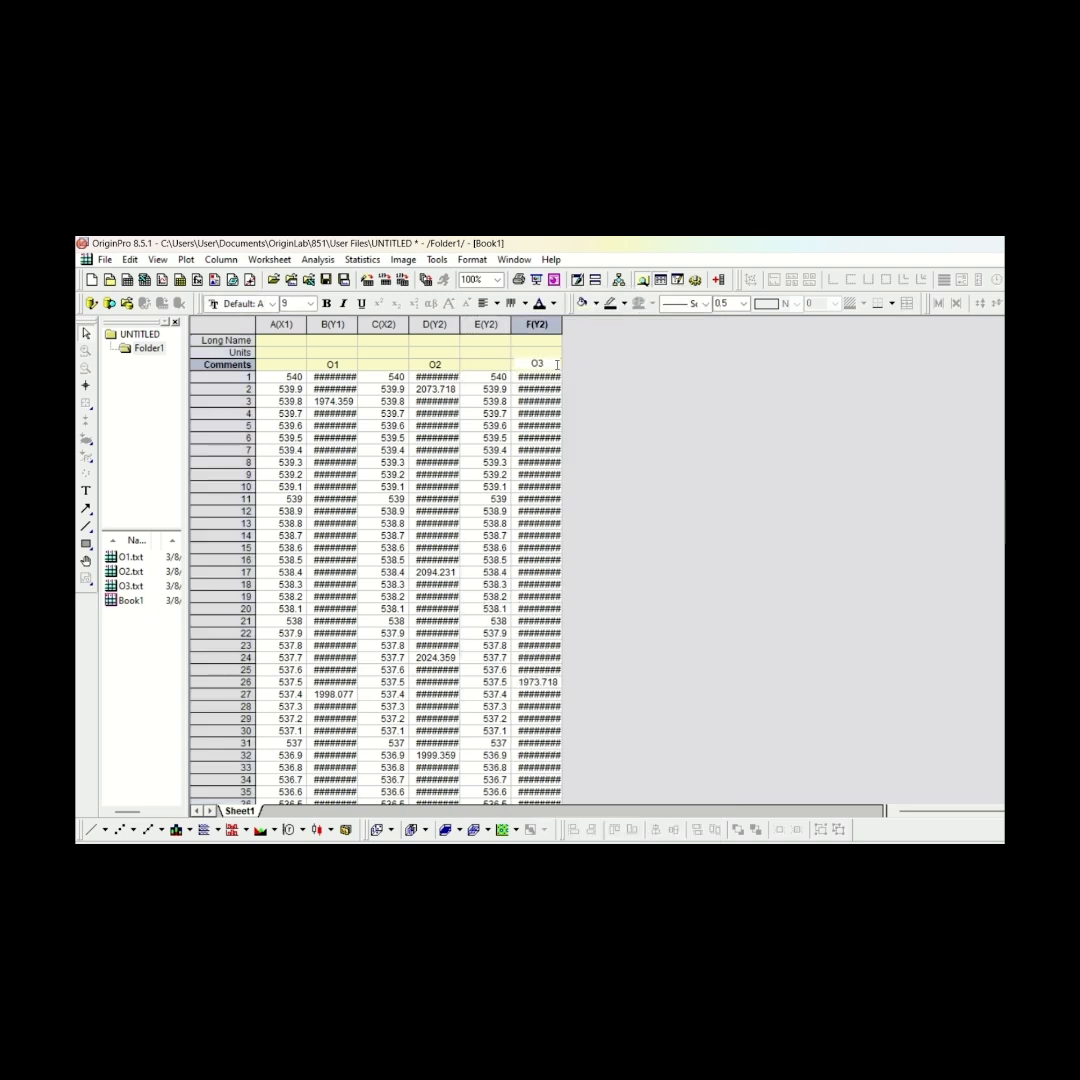
pyautogui.click(487, 324)
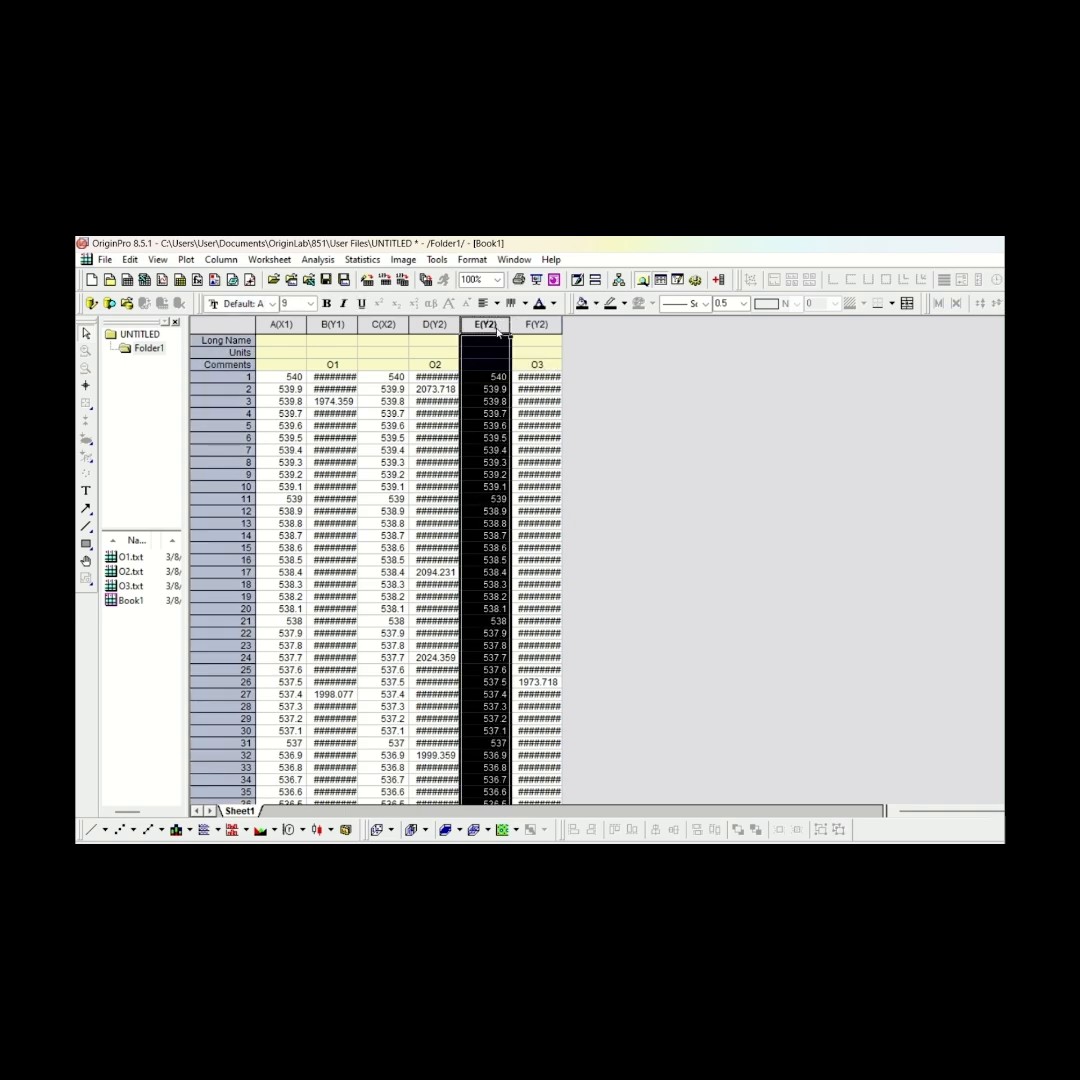
pyautogui.rightClick(498, 336)
pyautogui.moveTo(660, 452)
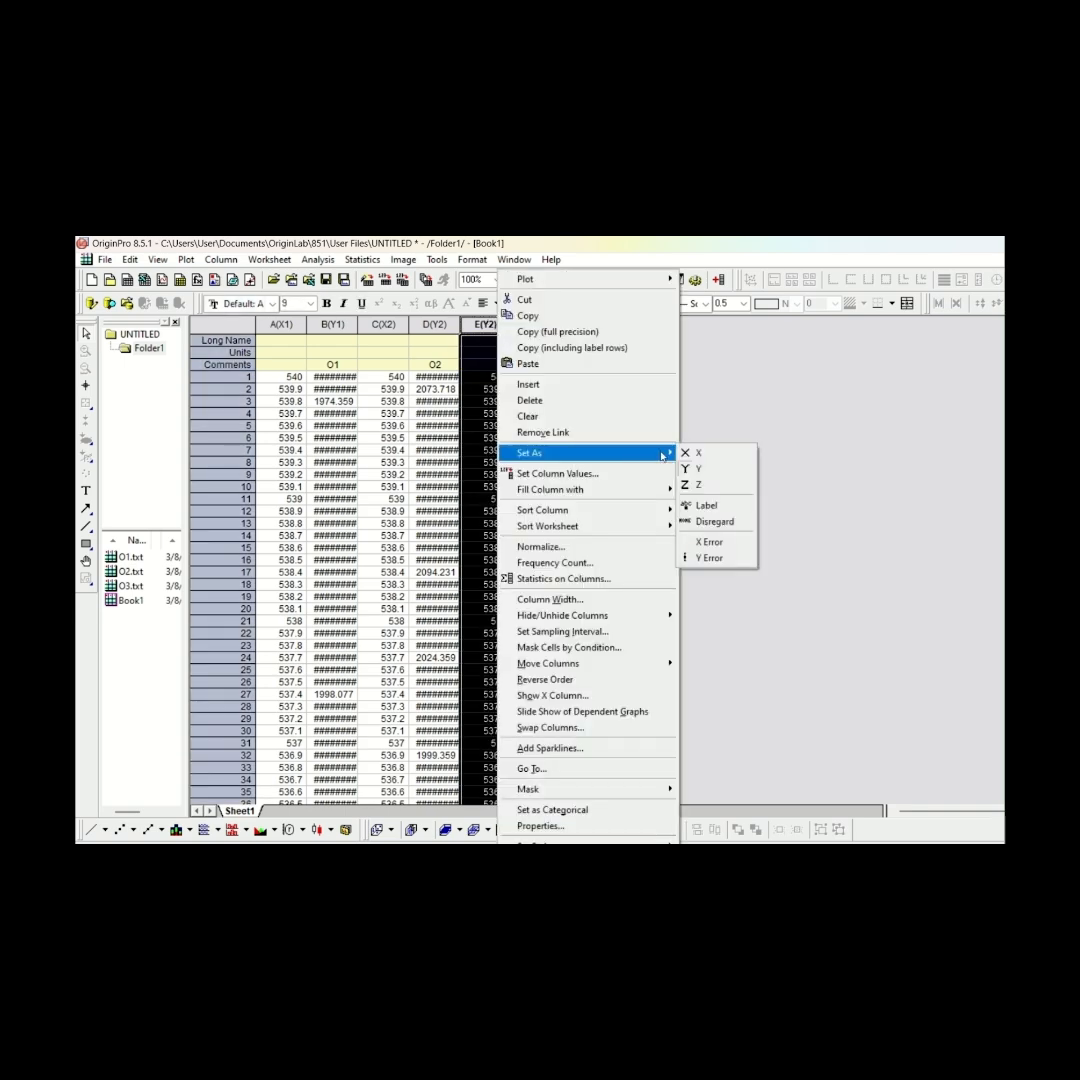
pyautogui.click(716, 451)
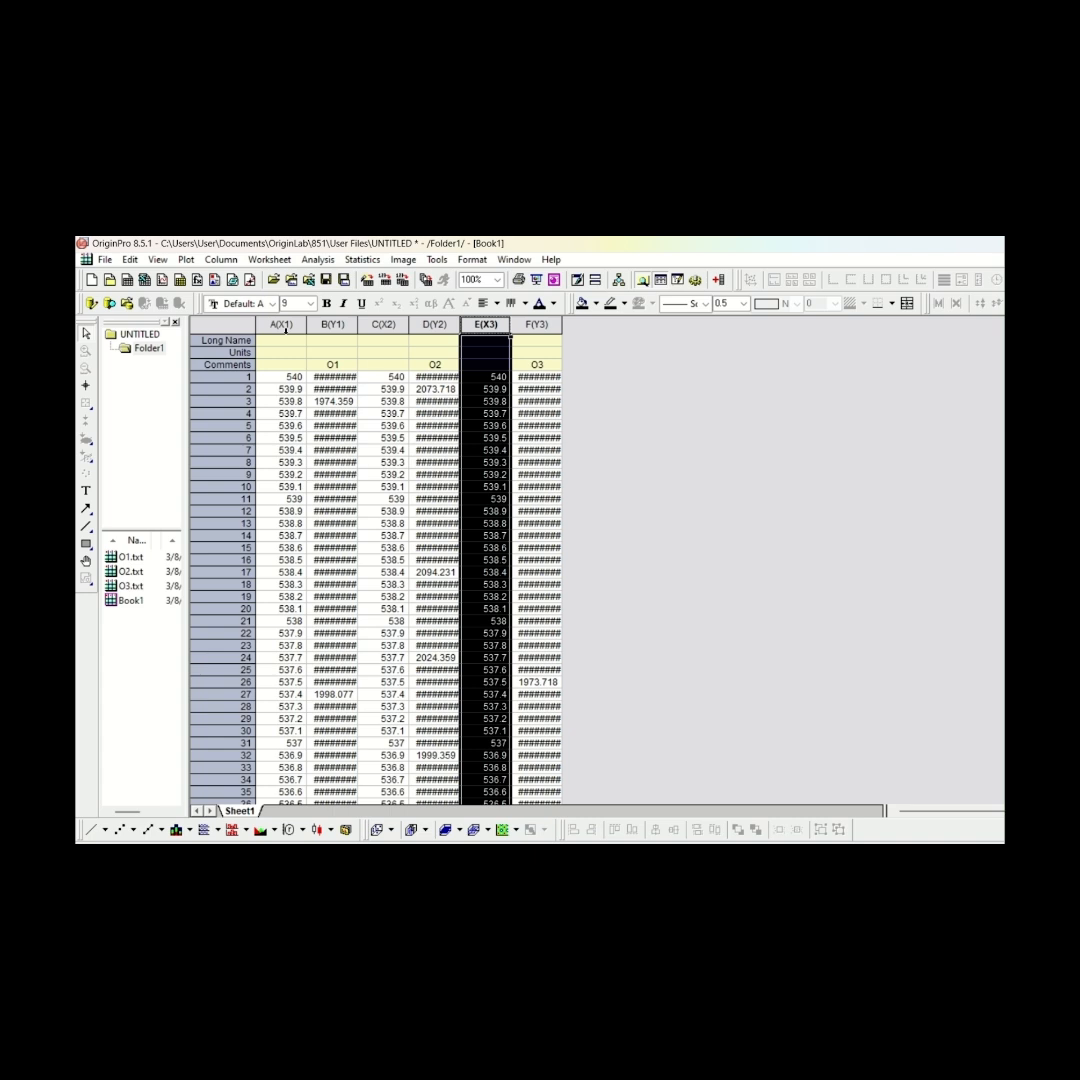
# Start a Stack graph from columns A to F of Book1 with Line as the plot type
pyautogui.moveTo(285, 325); pyautogui.dragTo(533, 350)
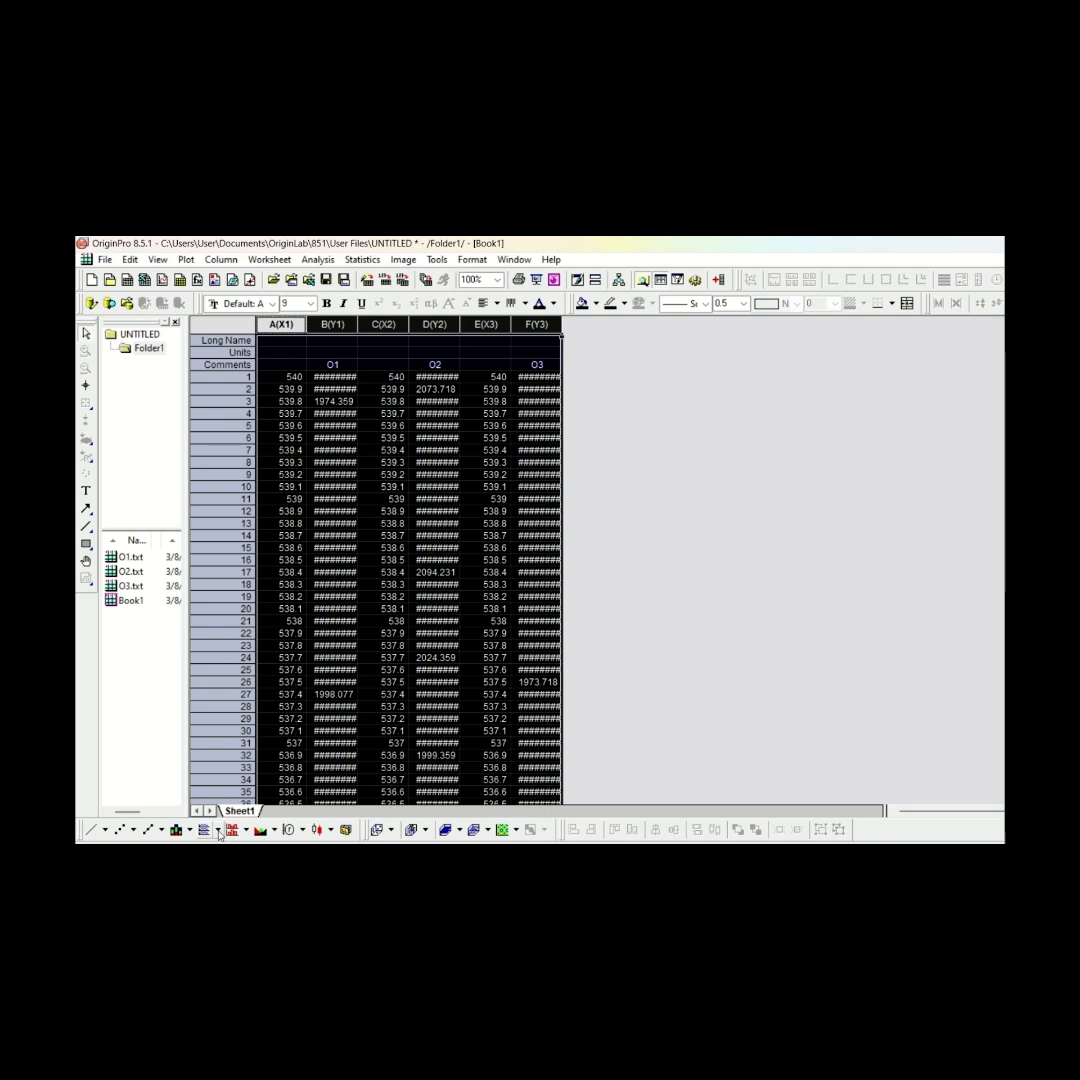
pyautogui.click(218, 831)
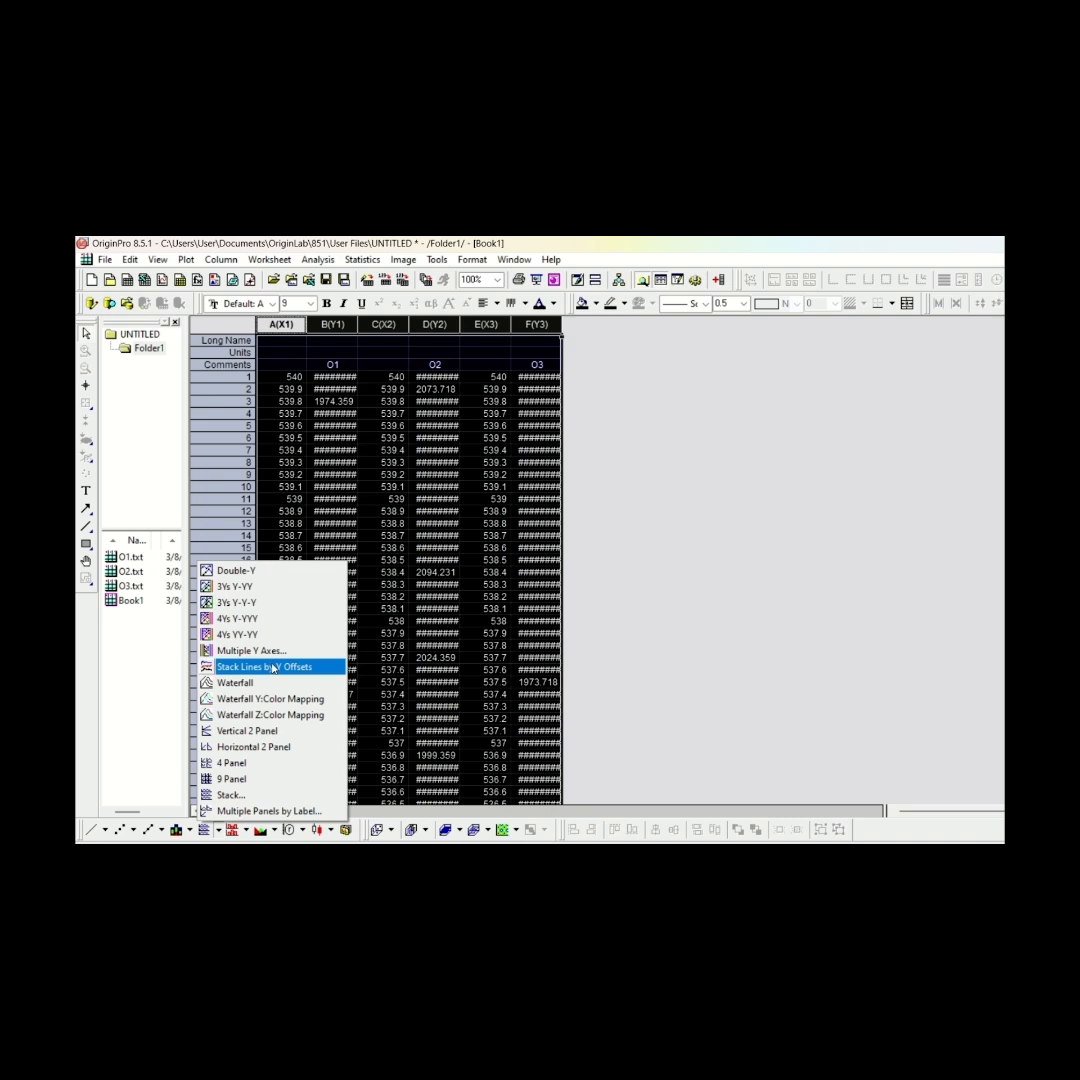
pyautogui.click(230, 795)
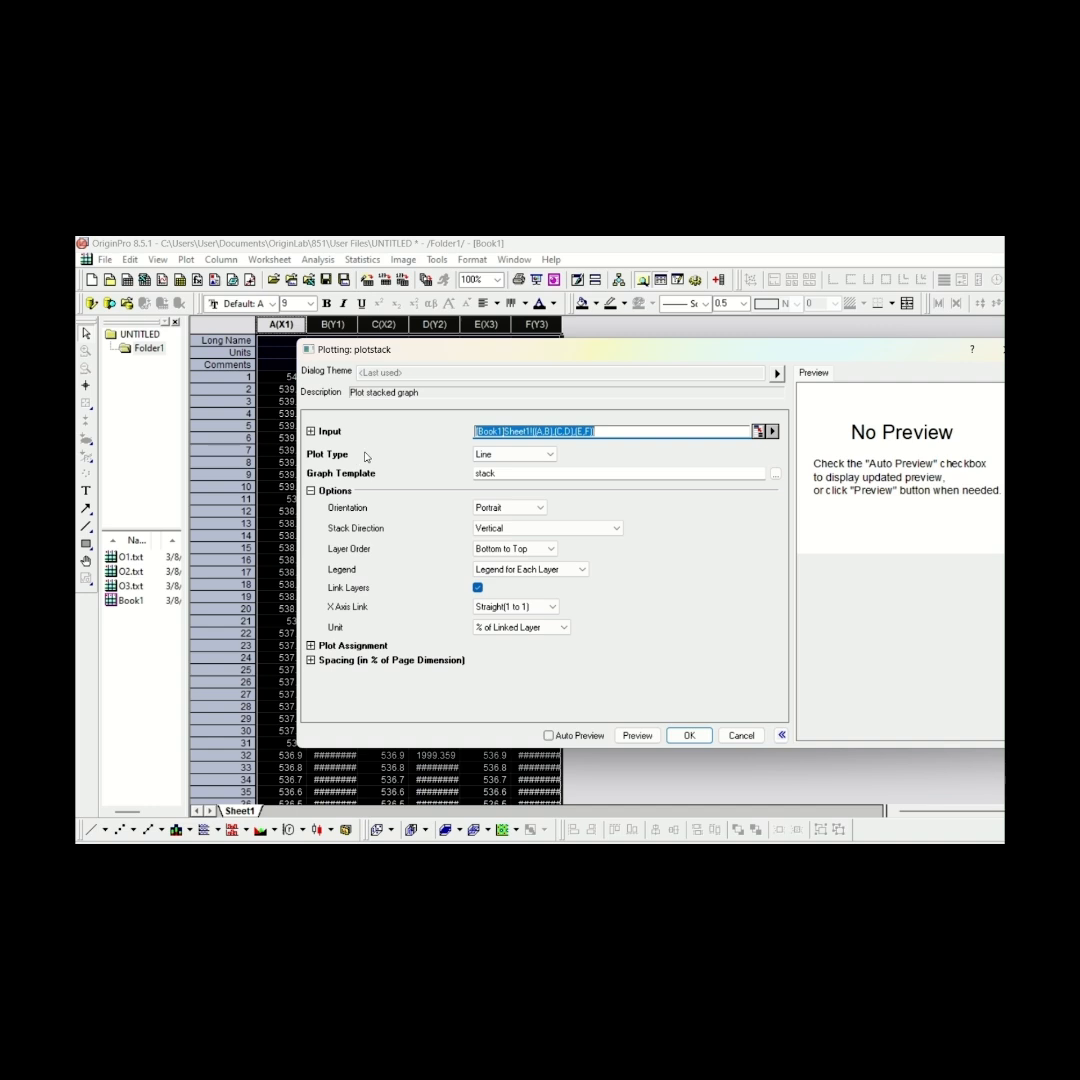
pyautogui.click(550, 456)
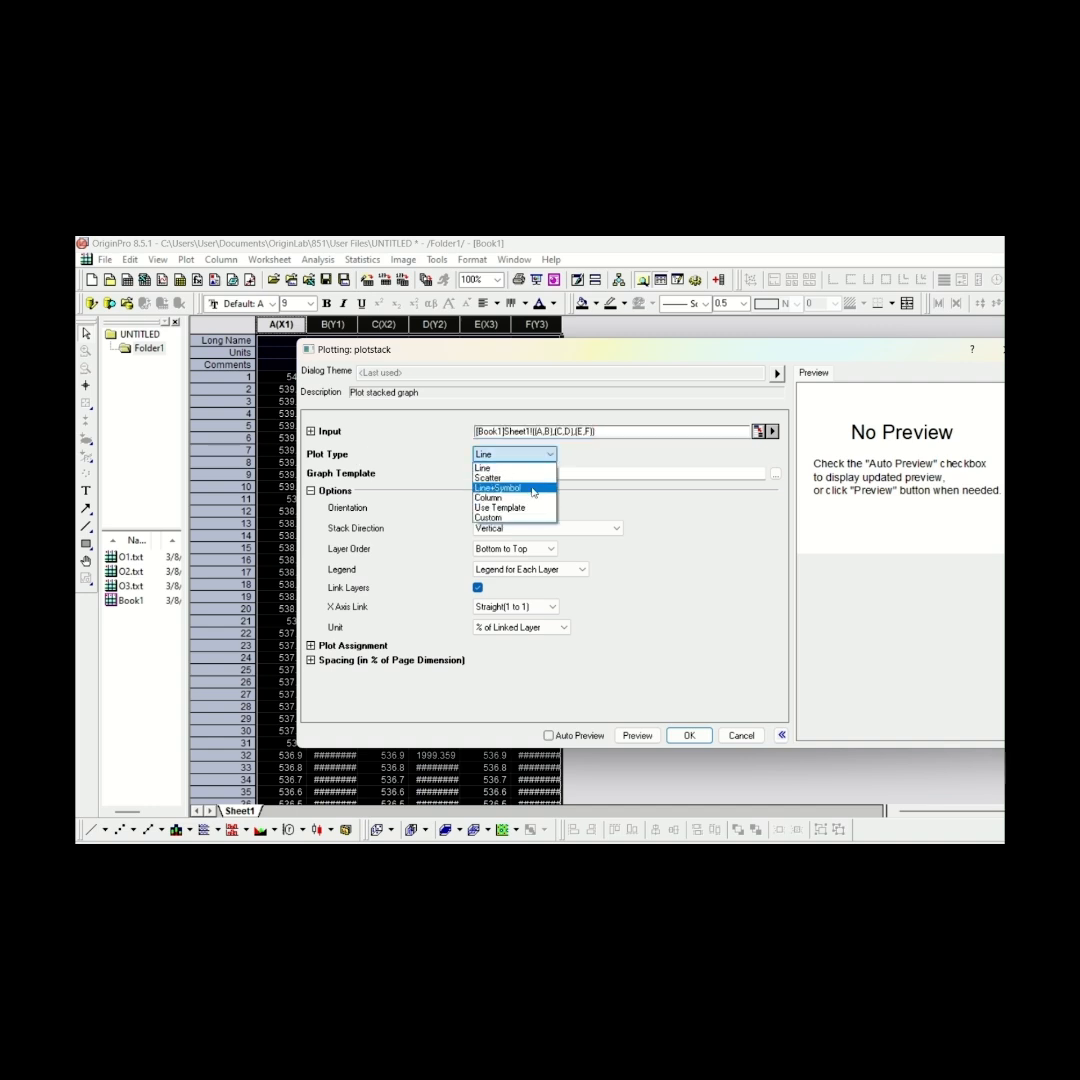
pyautogui.click(533, 468)
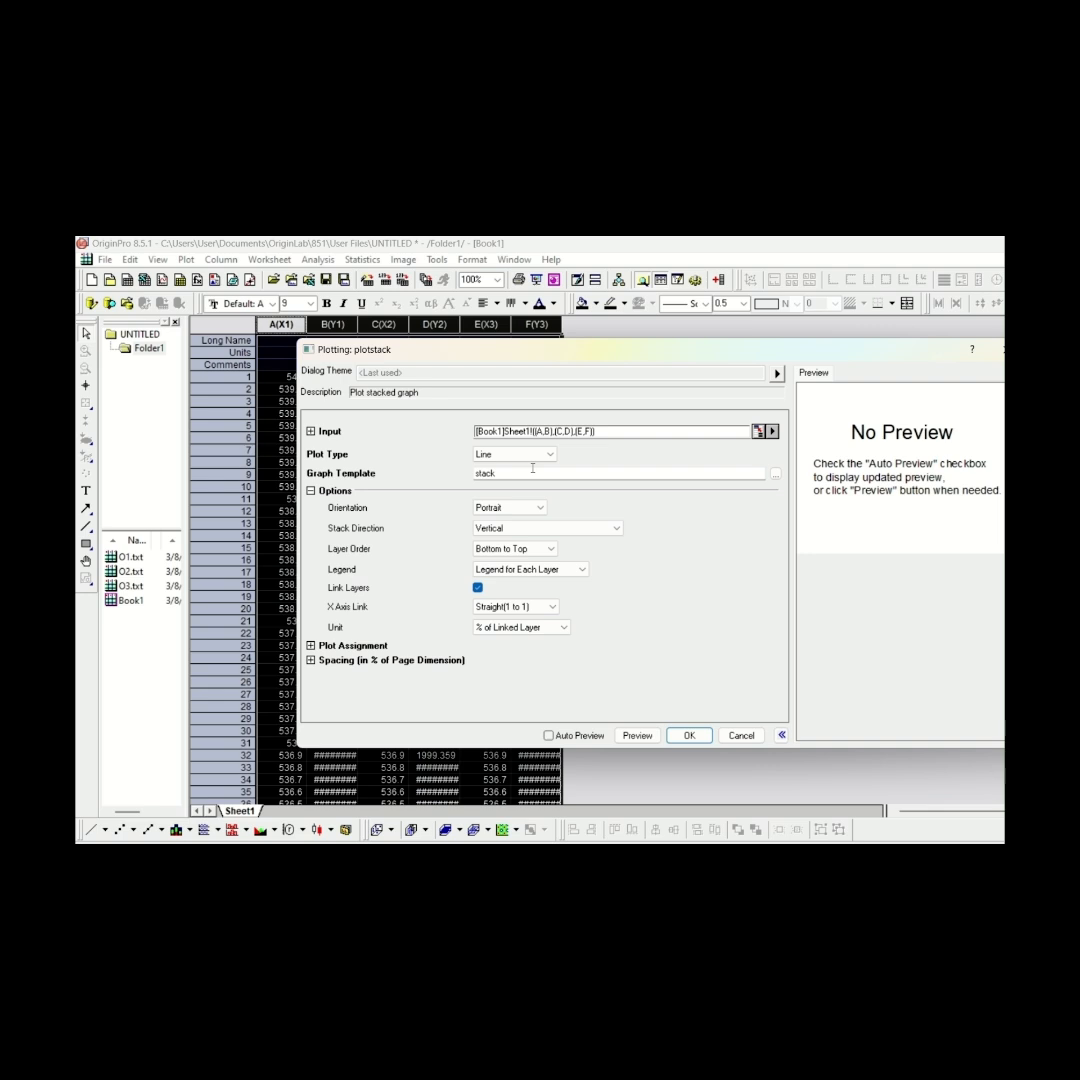
# Turn on the automatic preview and choose Portrait orientation, Vertical stack direction and Legend for Each Layer for the stacked graph
pyautogui.click(567, 740)
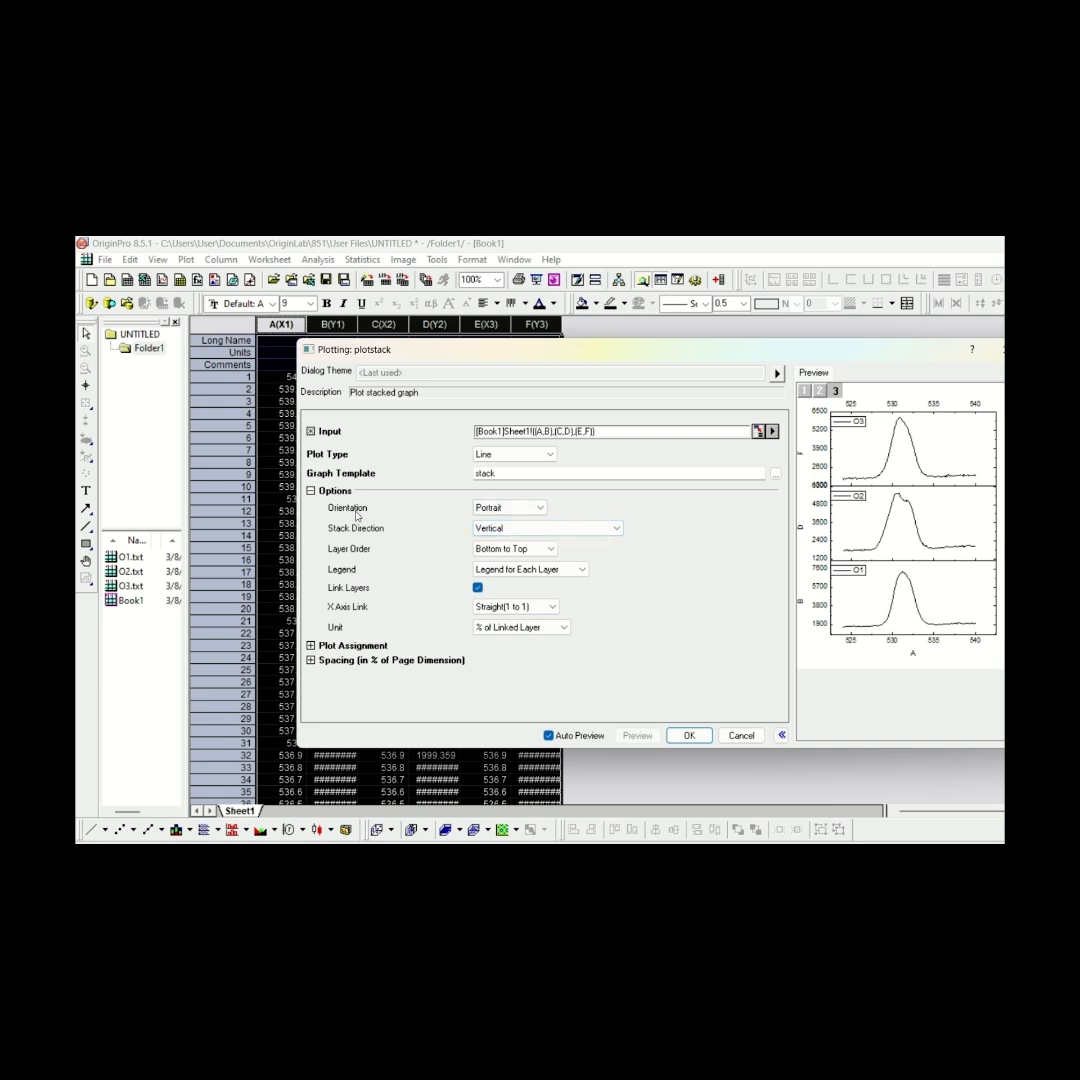
pyautogui.click(540, 508)
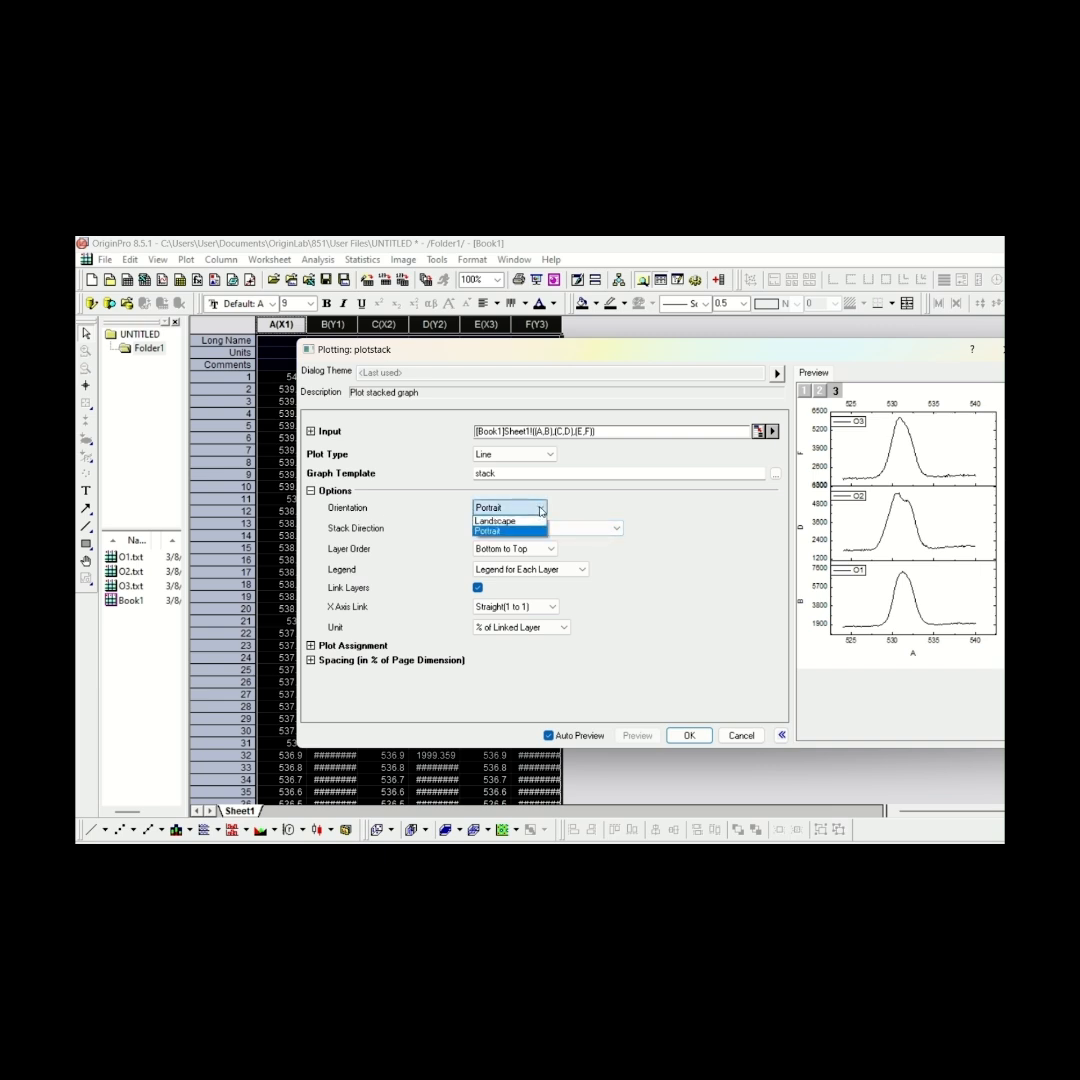
pyautogui.click(540, 510)
pyautogui.click(617, 528)
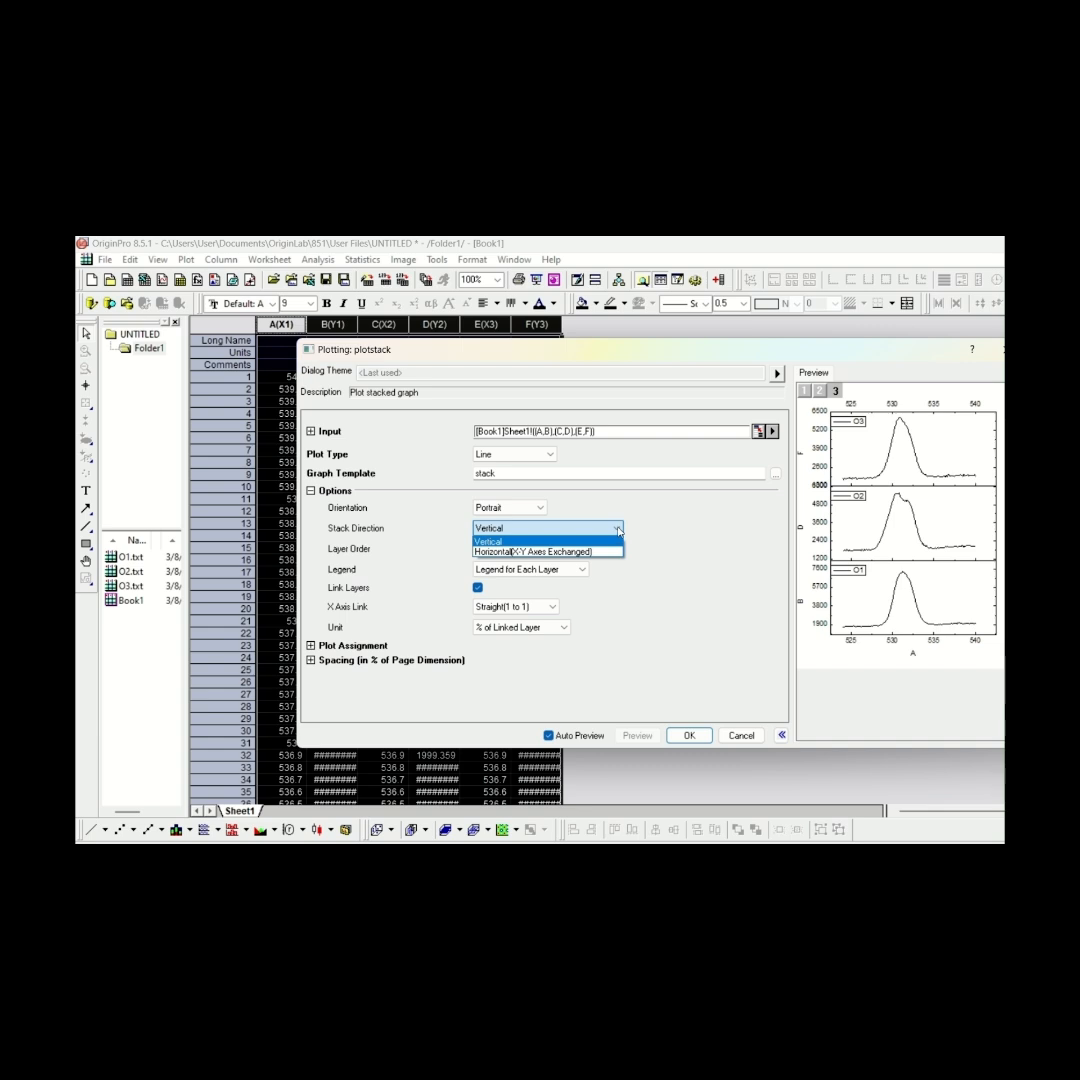
pyautogui.click(560, 541)
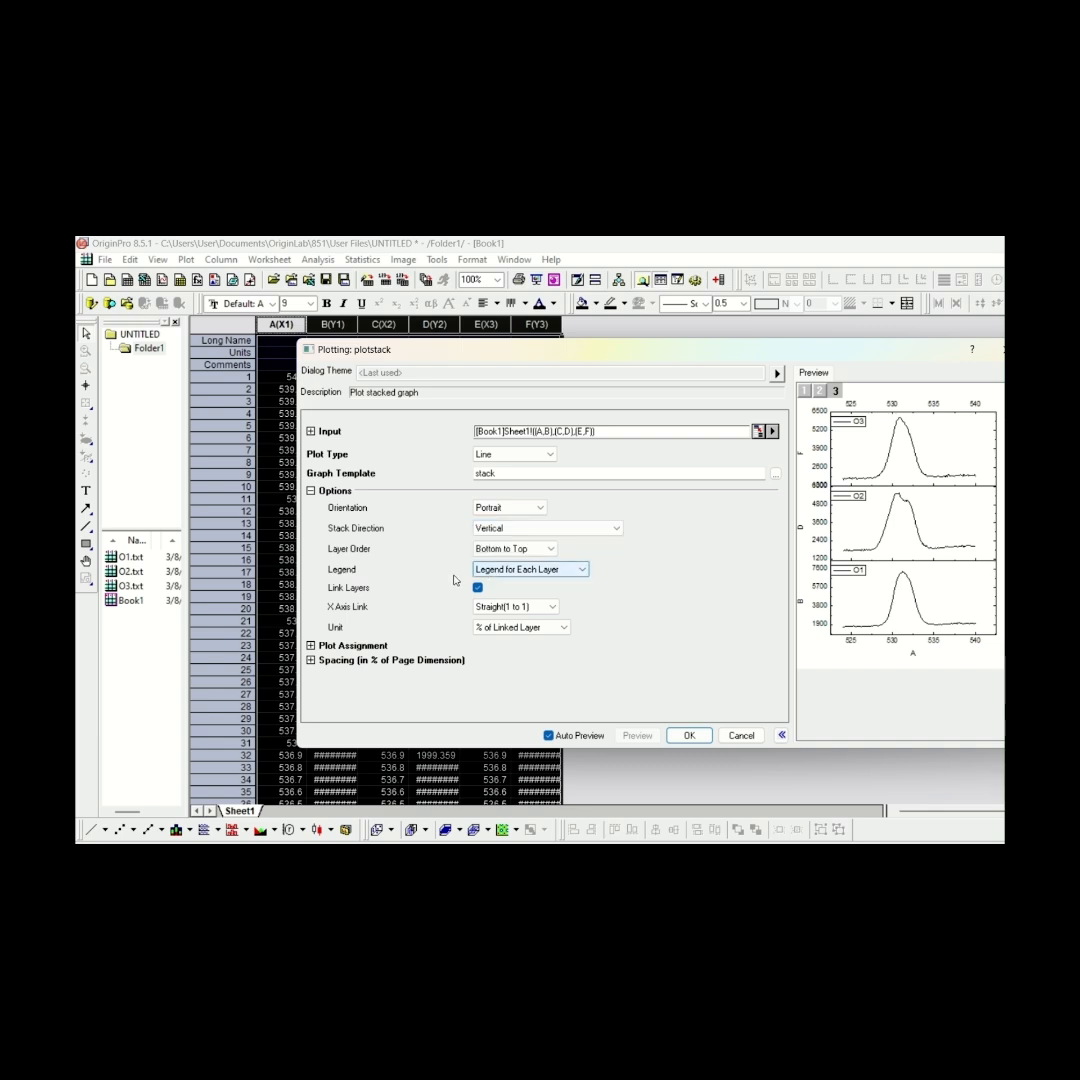
pyautogui.click(586, 572)
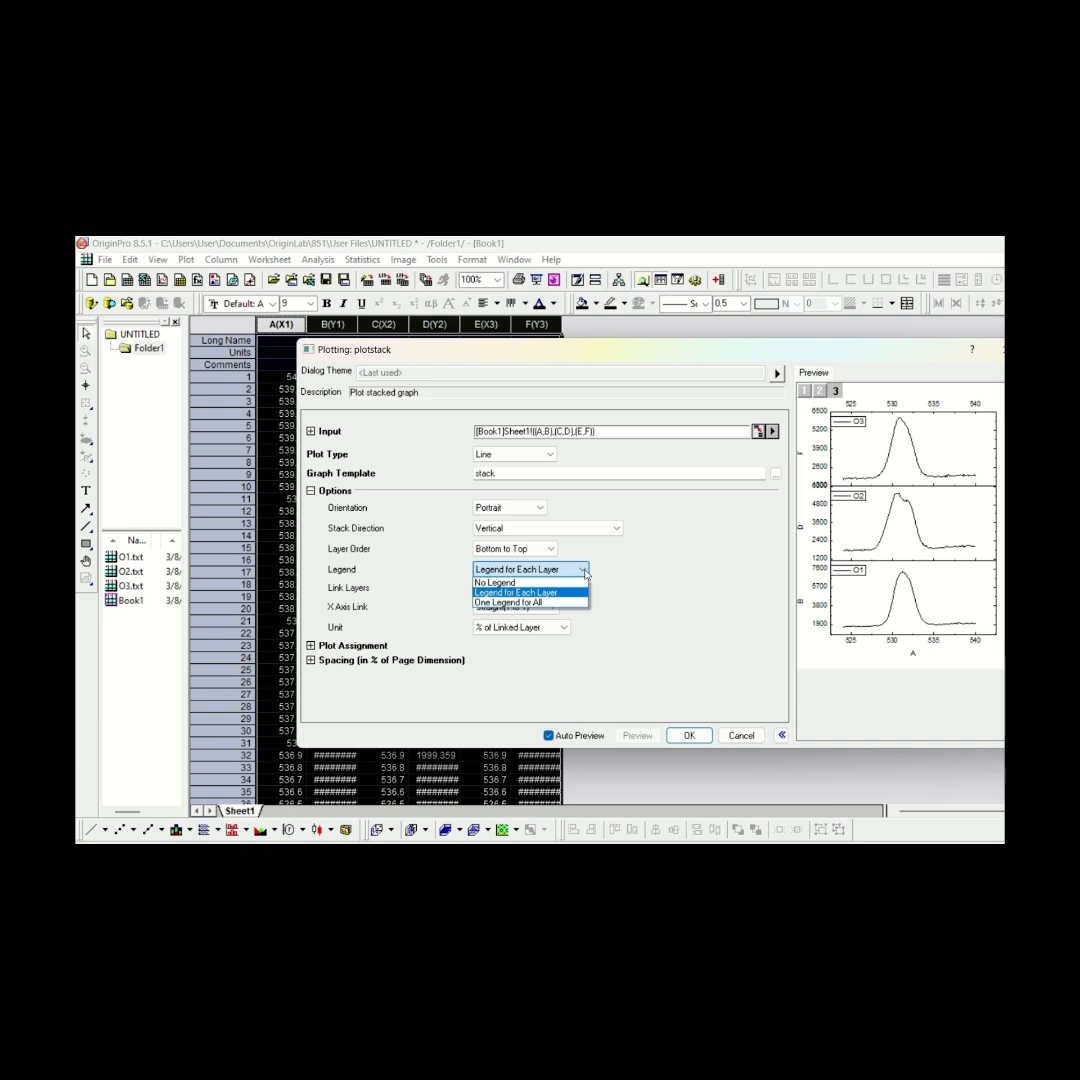
pyautogui.click(573, 593)
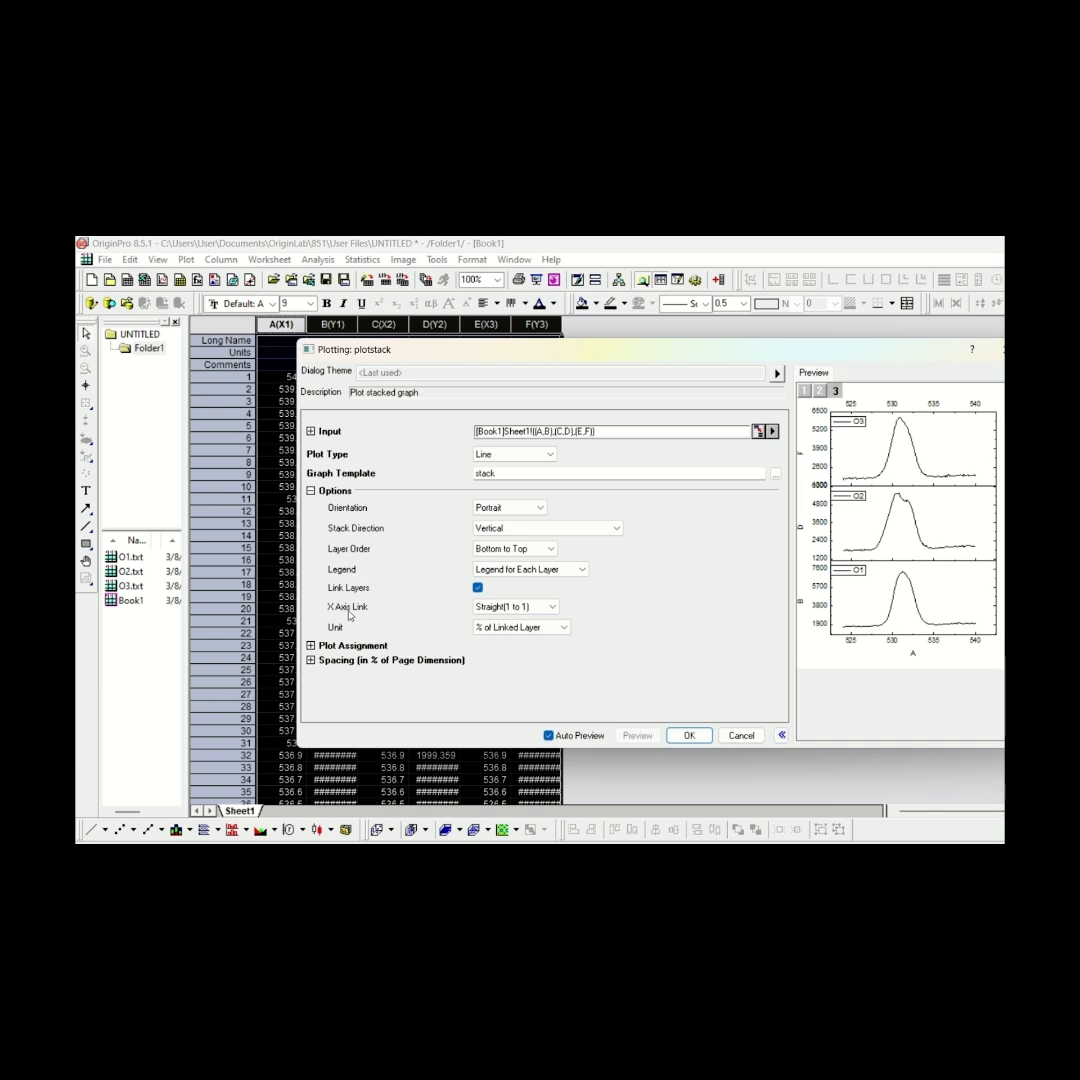
# Compare the X Axis Link options None and Straight(1 to 1) in the stacked graph preview
pyautogui.click(488, 608)
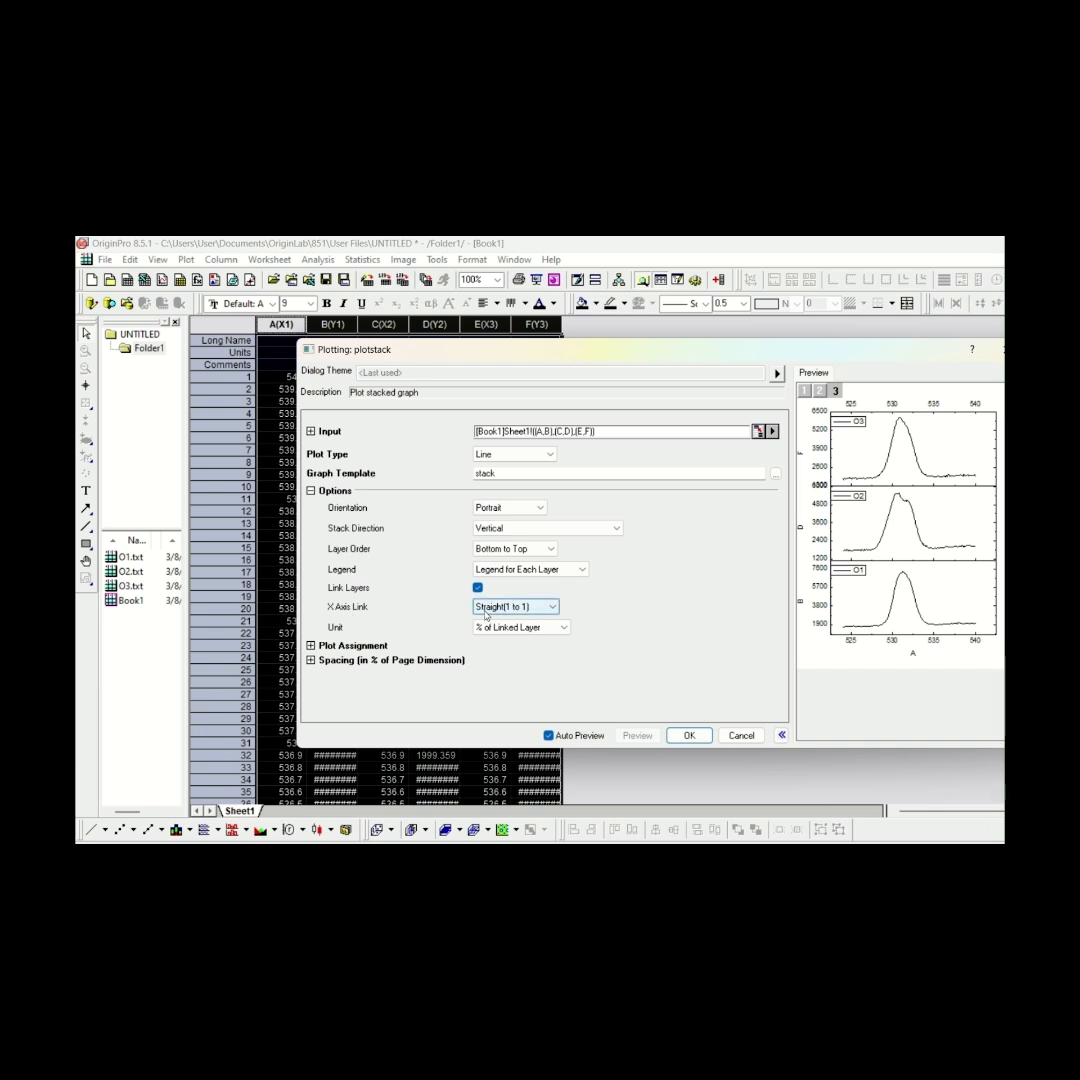
pyautogui.click(486, 610)
pyautogui.click(540, 619)
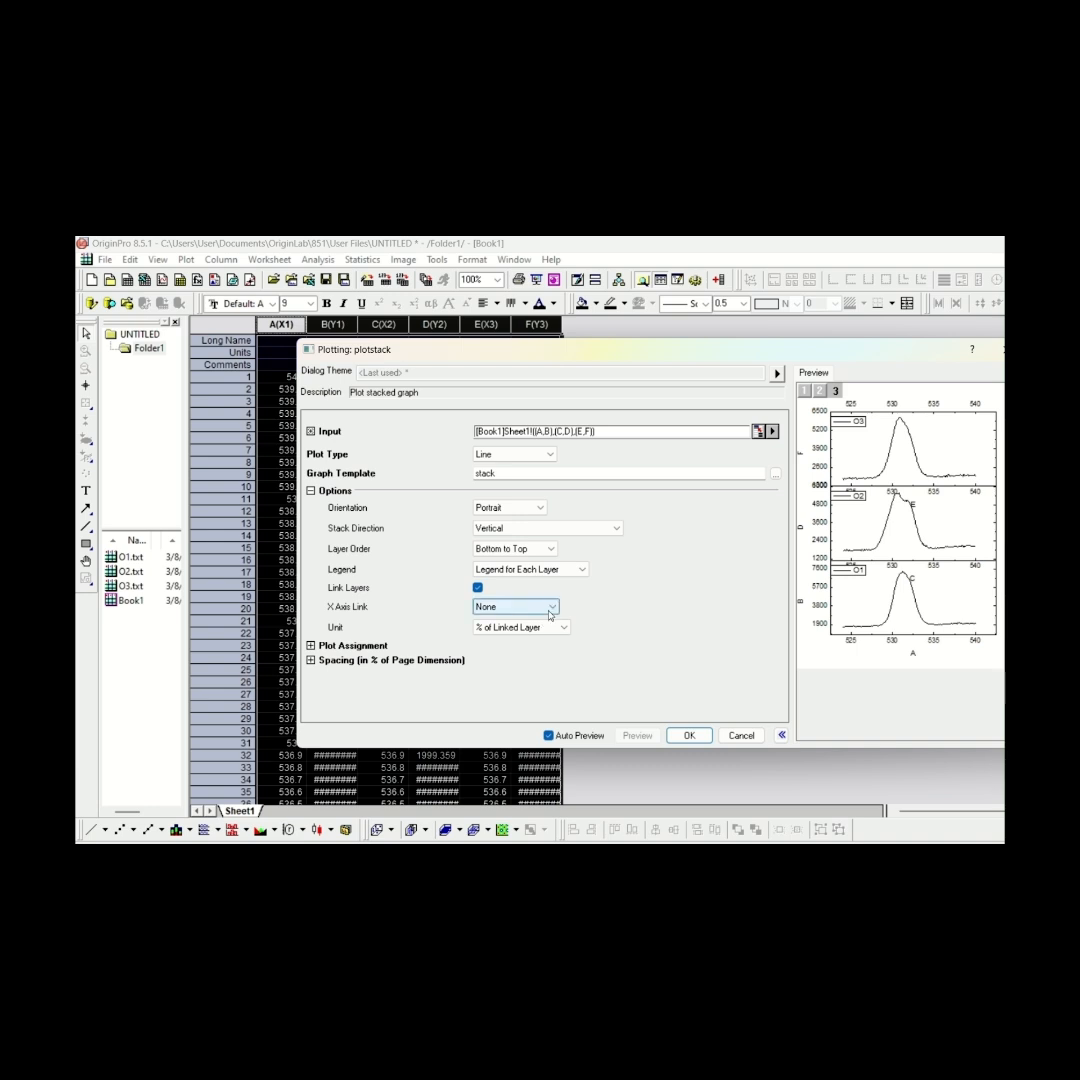
pyautogui.click(549, 611)
pyautogui.click(548, 630)
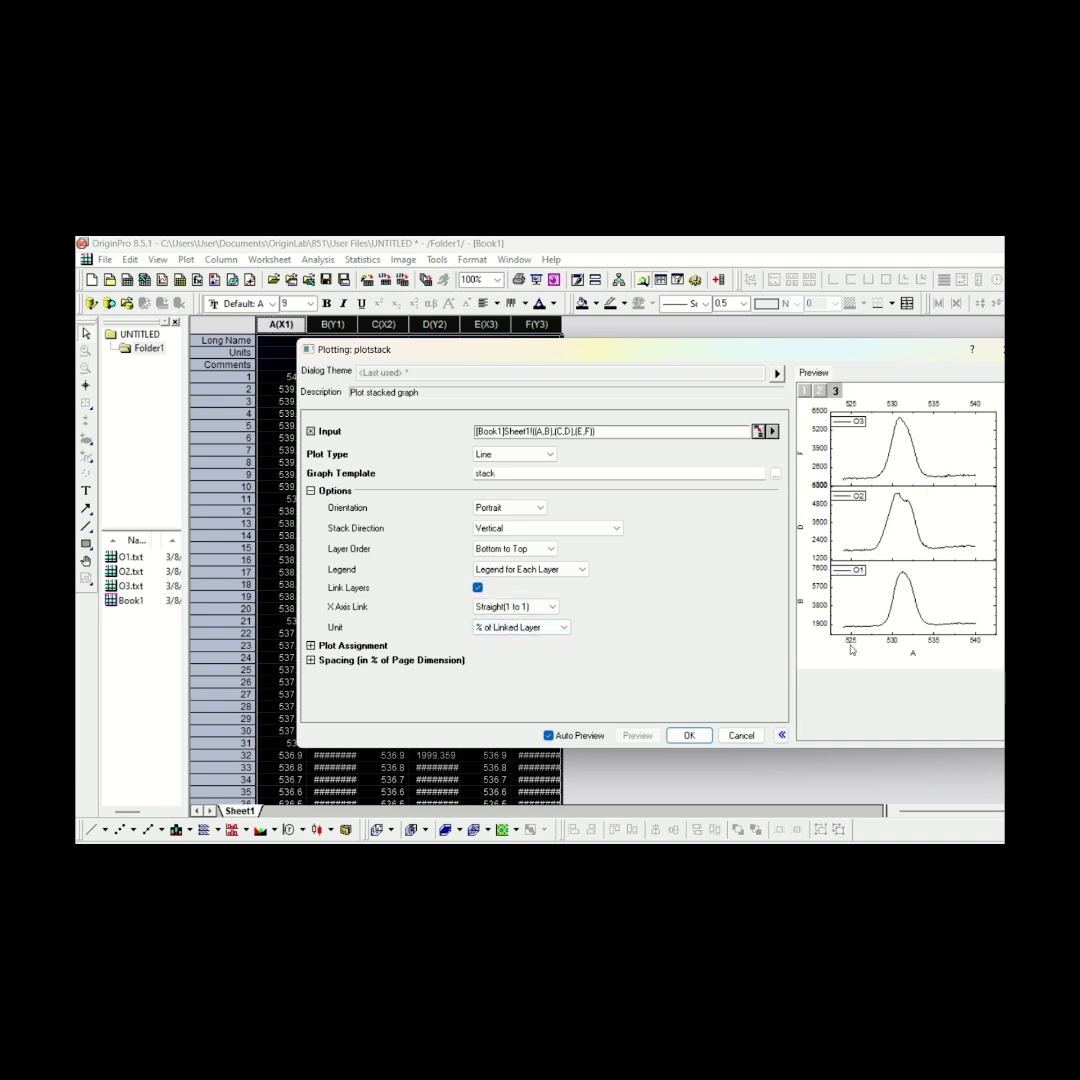
pyautogui.click(549, 607)
pyautogui.click(530, 618)
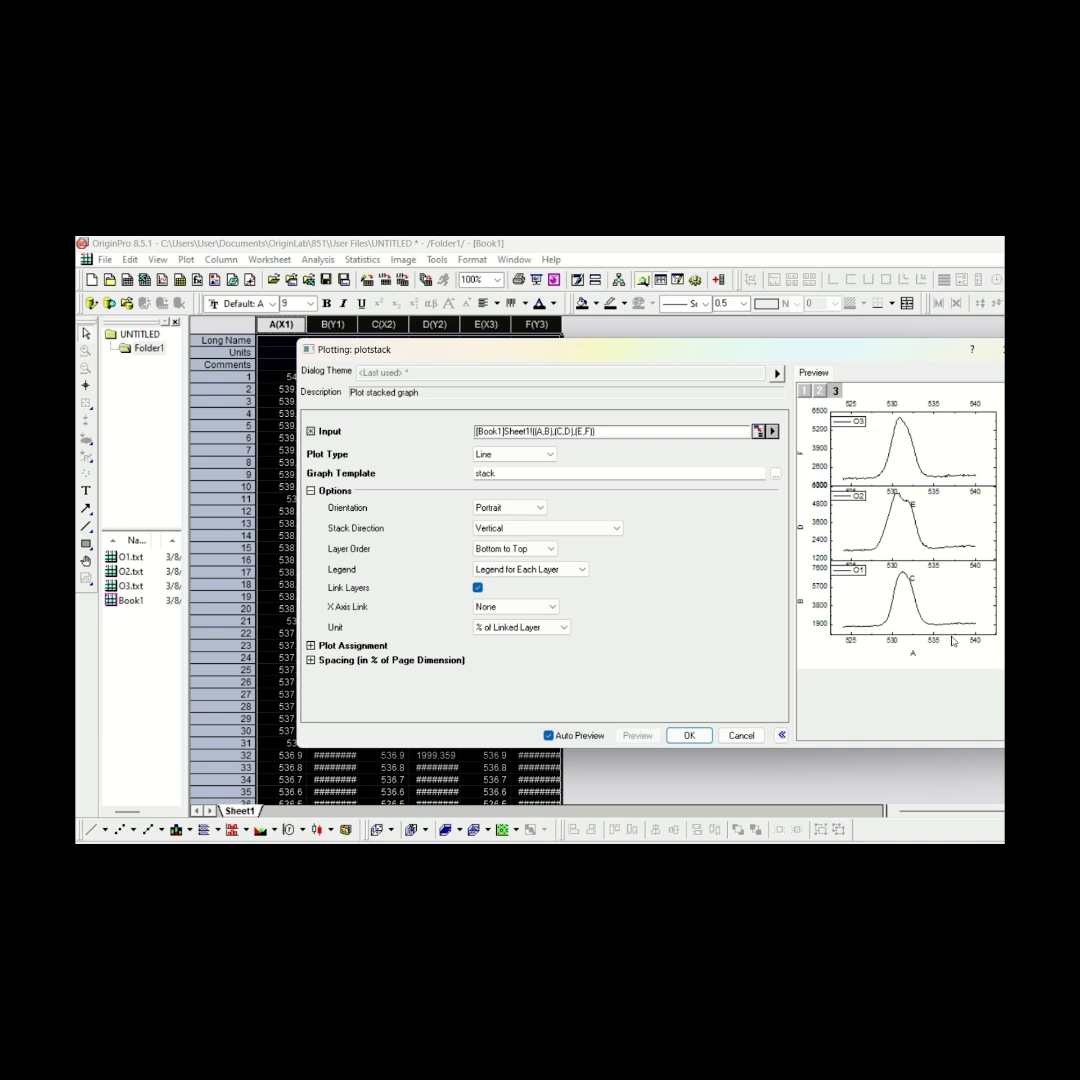
# Set the X Axis Link to Straight(1 to 1) and create the stacked graph
pyautogui.click(552, 607)
pyautogui.click(535, 630)
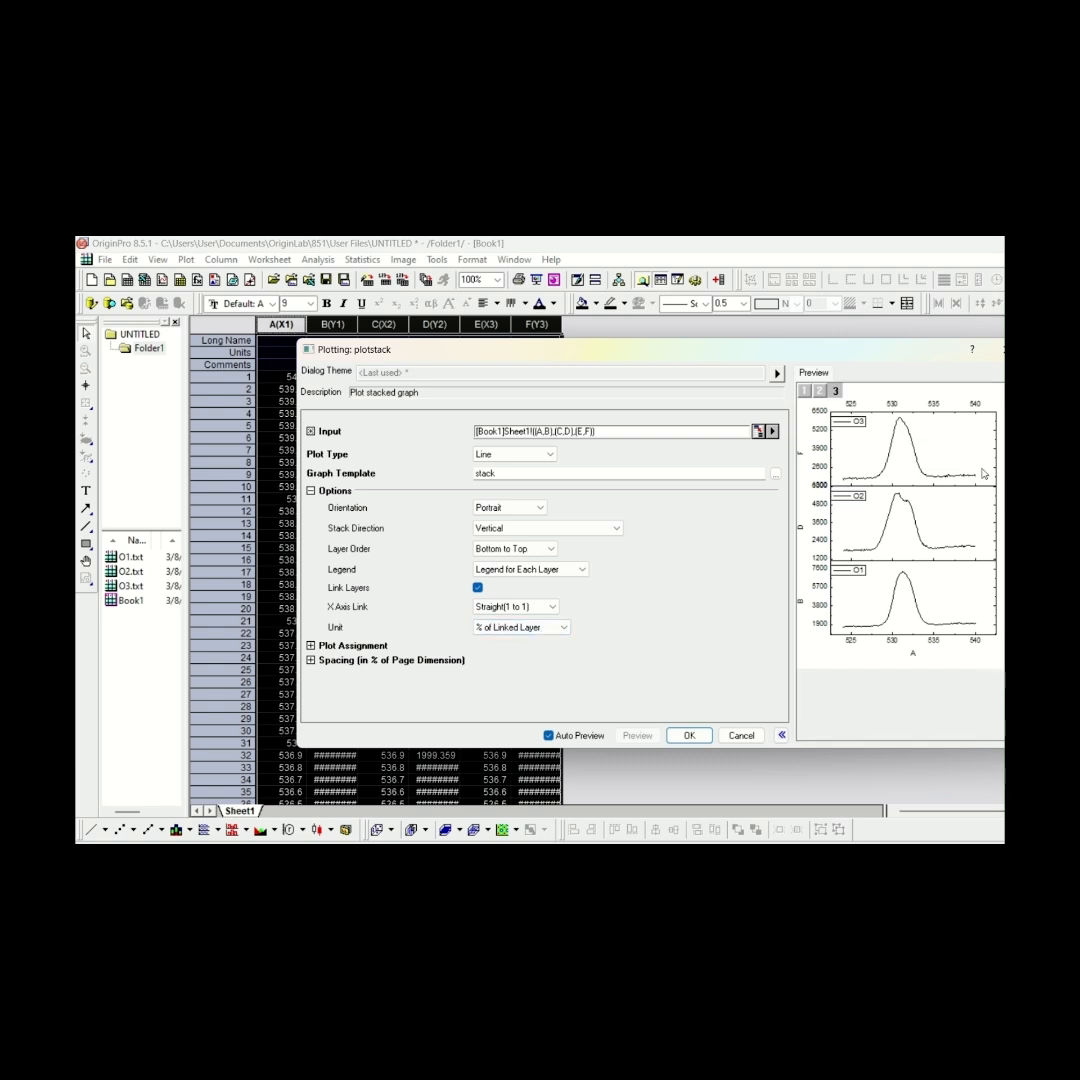
pyautogui.click(689, 735)
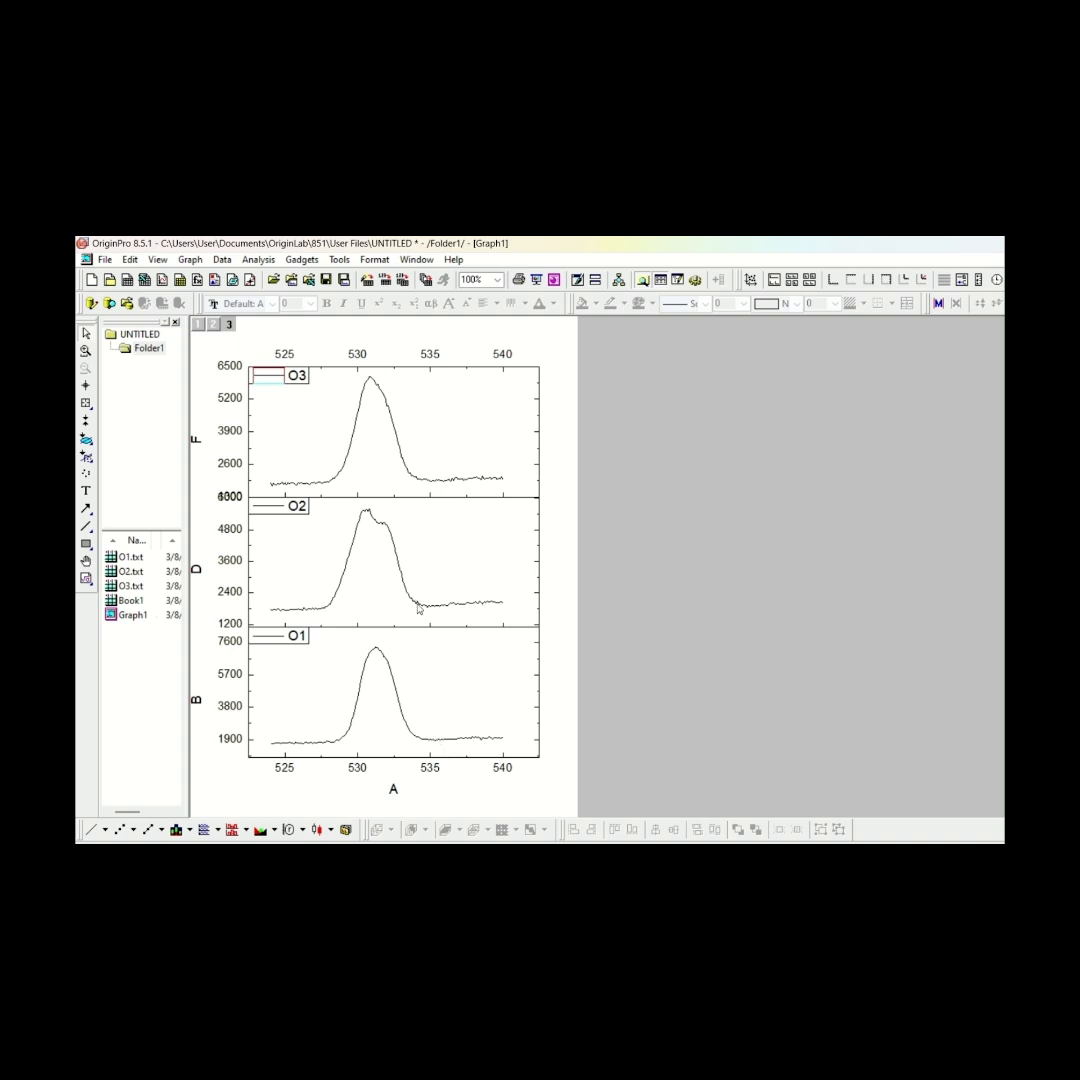
# Change the line color of the O2 curve in the middle layer to Red
pyautogui.doubleClick(354, 513)
pyautogui.click(664, 552)
pyautogui.moveTo(690, 569)
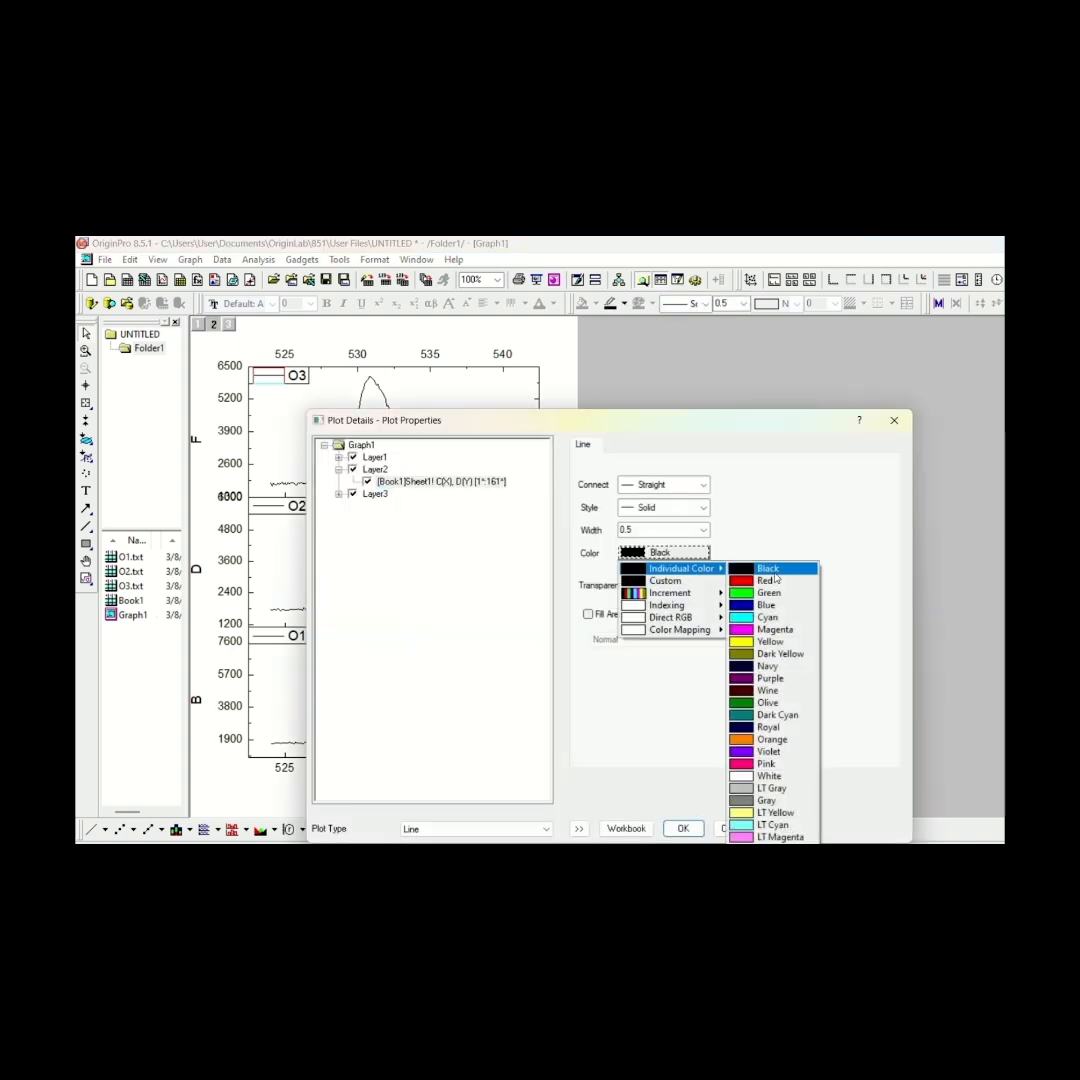
pyautogui.click(772, 582)
pyautogui.click(683, 832)
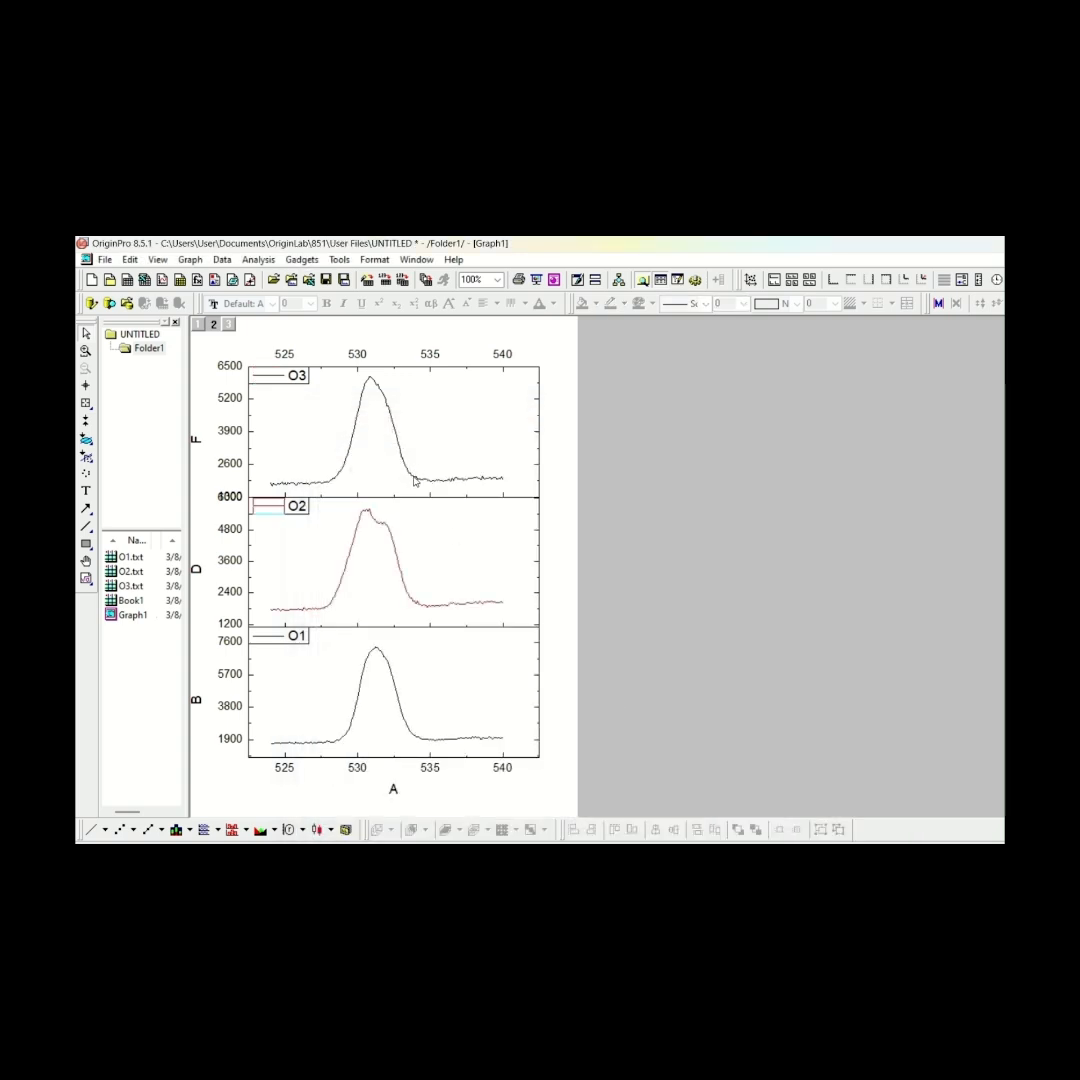
# Change the line color of the O3 curve in the upper layer to Blue
pyautogui.doubleClick(417, 482)
pyautogui.click(660, 552)
pyautogui.moveTo(682, 568)
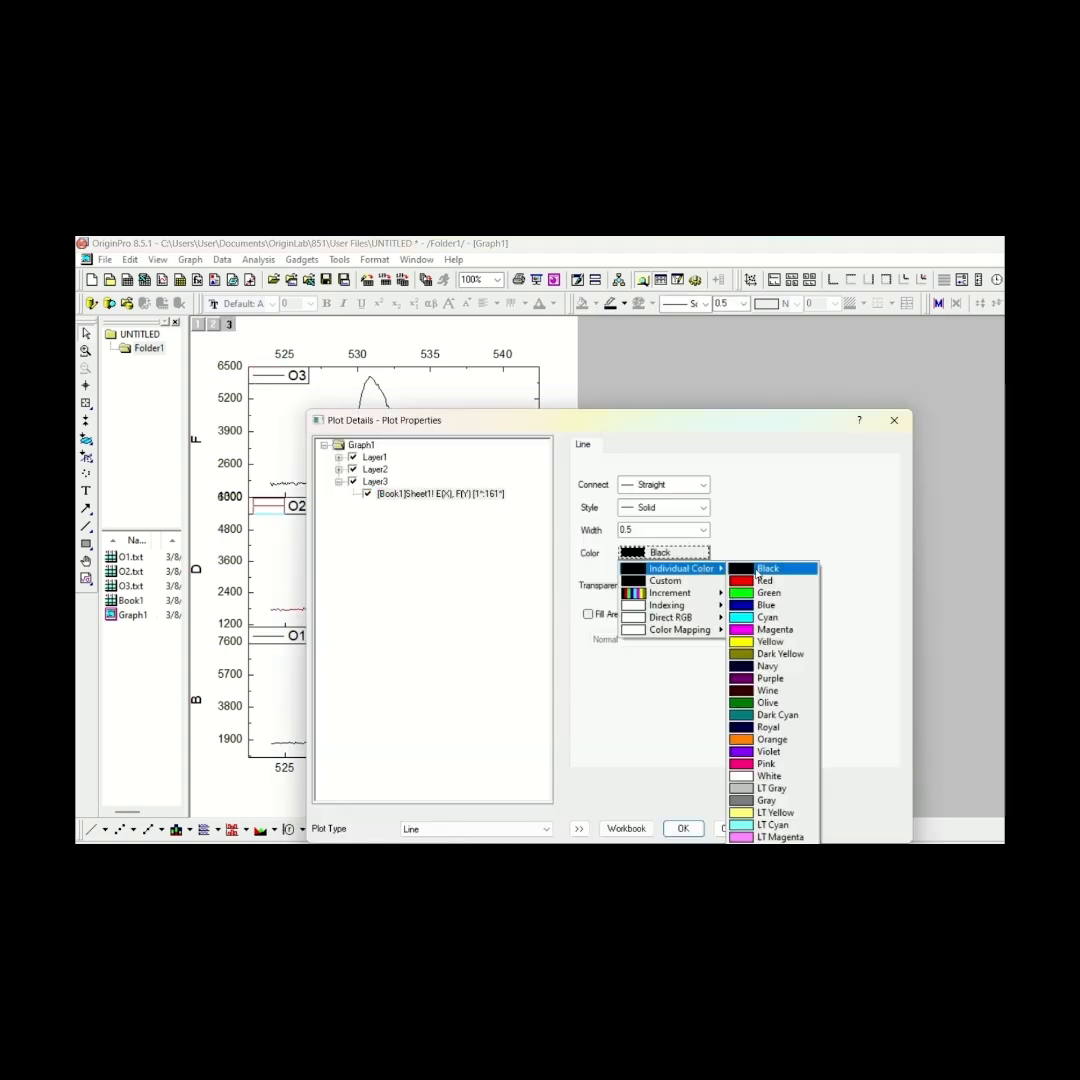
pyautogui.click(768, 605)
pyautogui.click(683, 828)
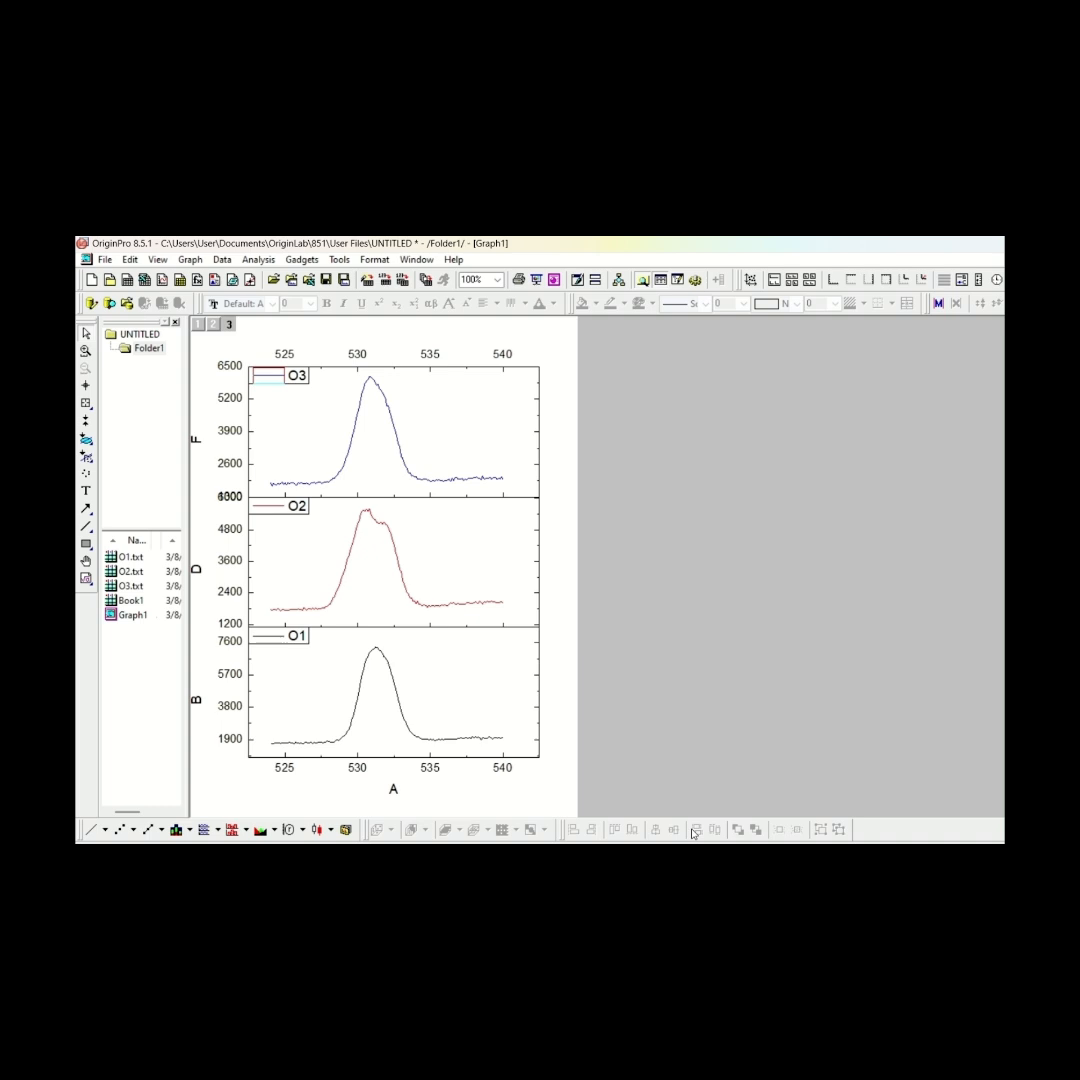
# Apply Default: Arial as the font of the lower layer's bottom X axis tick labels
pyautogui.doubleClick(285, 770)
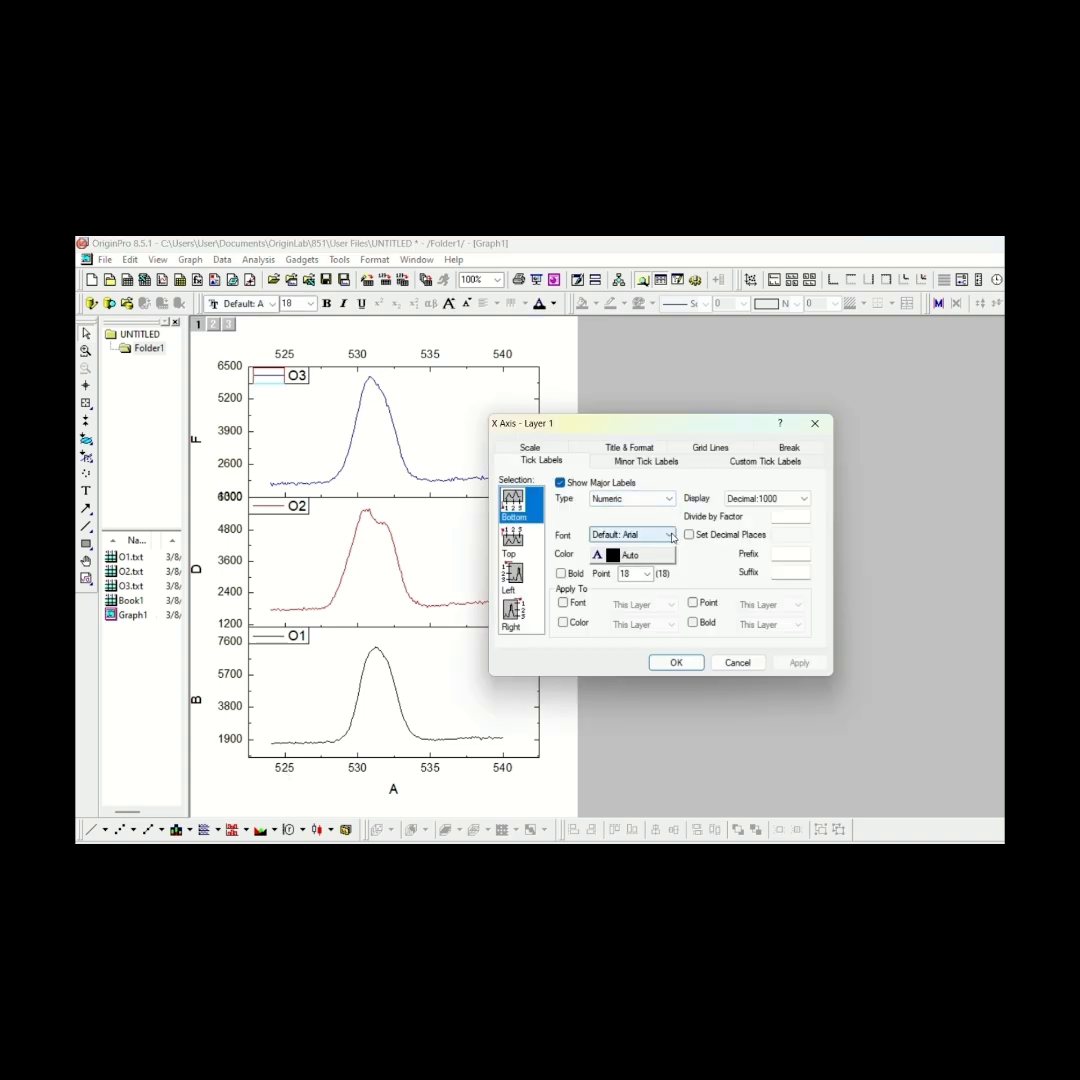
pyautogui.click(670, 535)
pyautogui.click(666, 548)
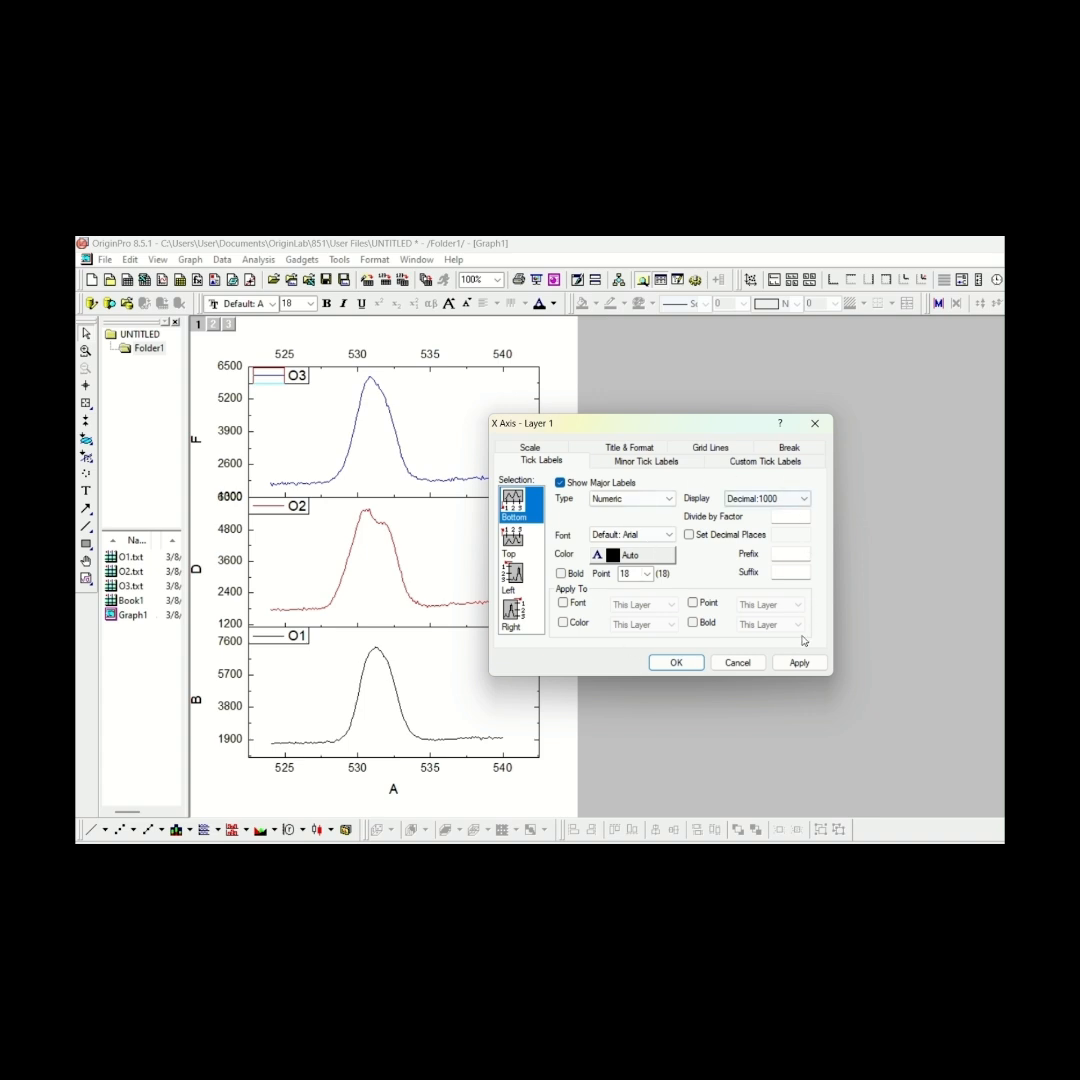
pyautogui.click(784, 667)
pyautogui.click(691, 665)
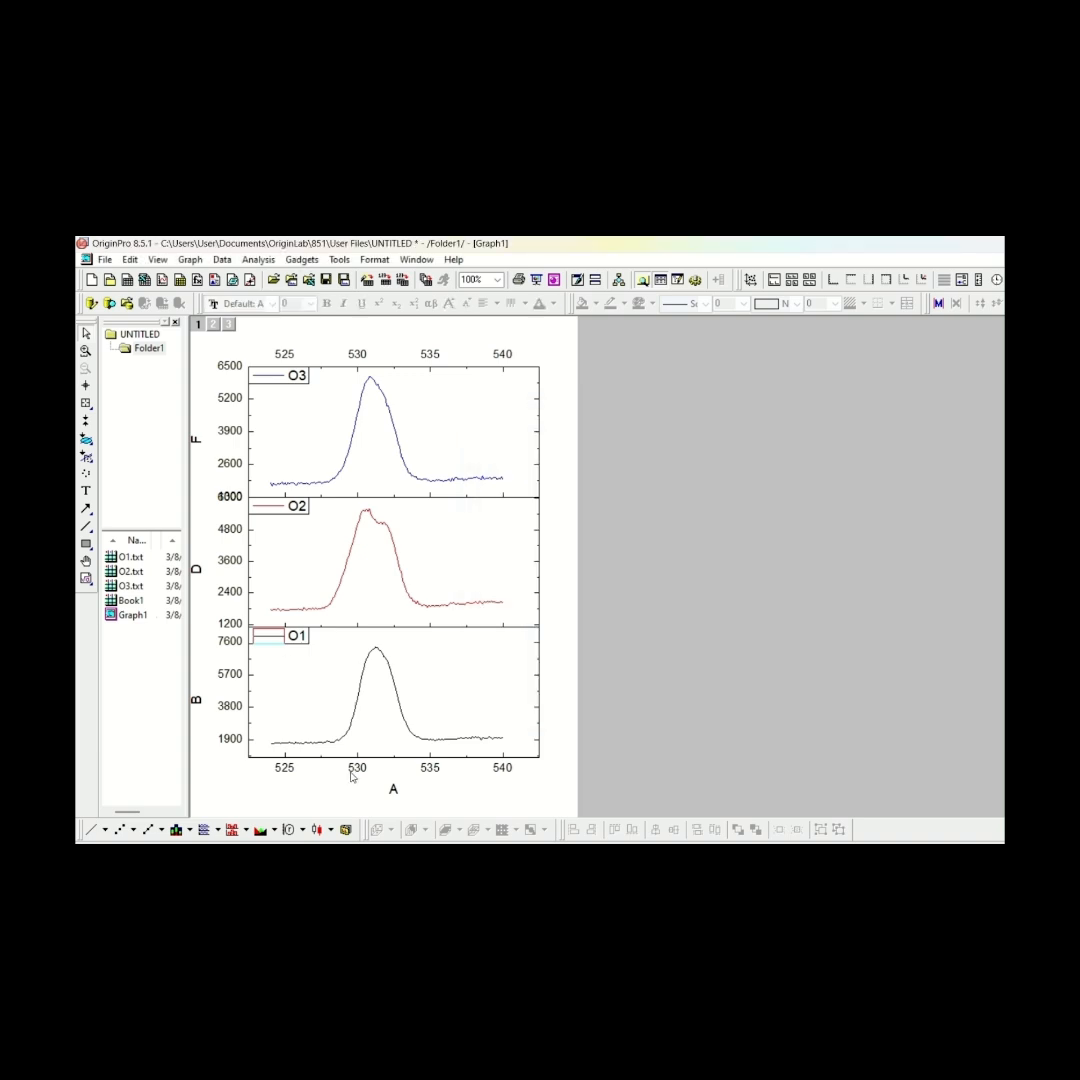
# Change the X axis title below the stacked graph to B.E
pyautogui.click(394, 789)
pyautogui.rightClick(395, 791)
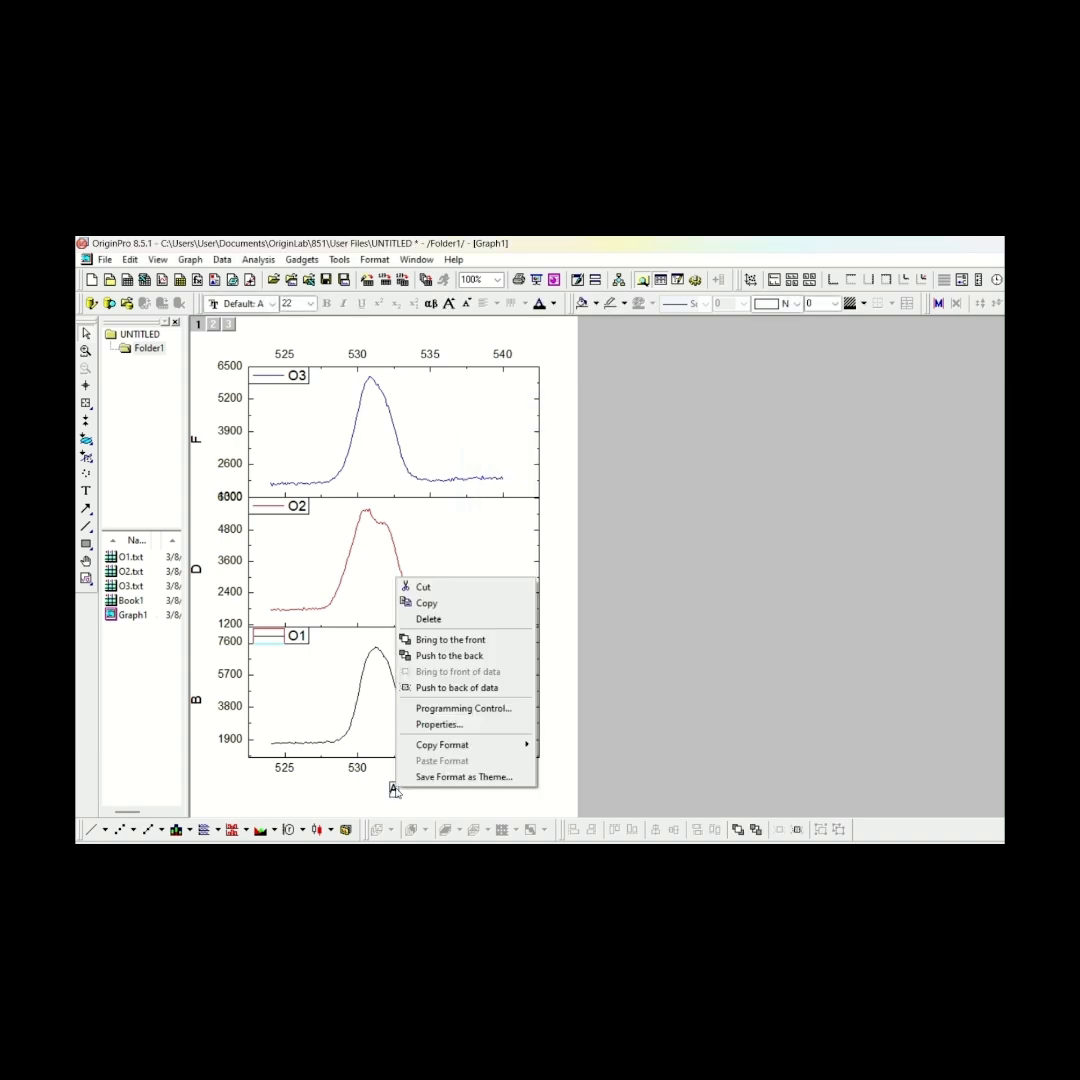
pyautogui.click(440, 724)
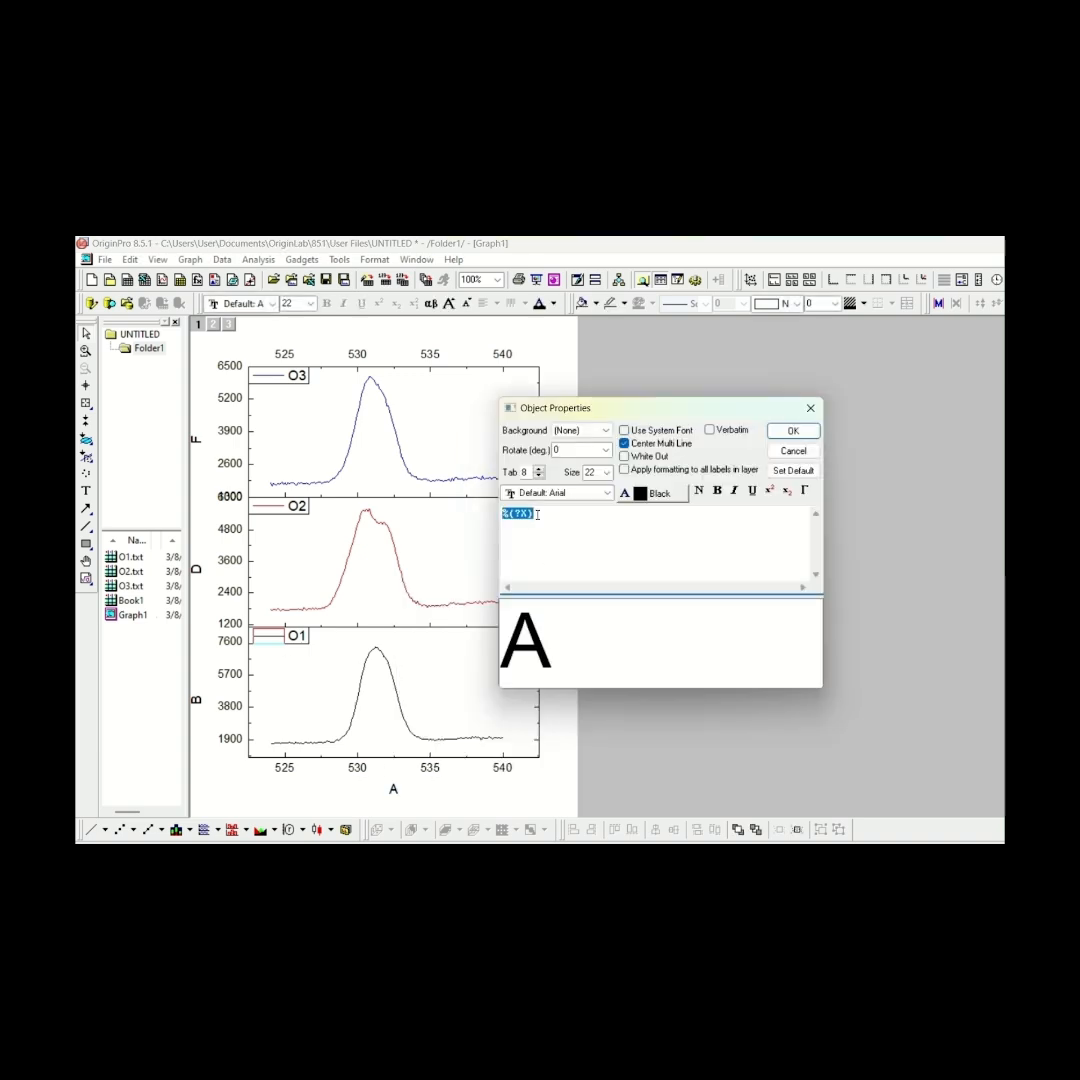
pyautogui.write('B')
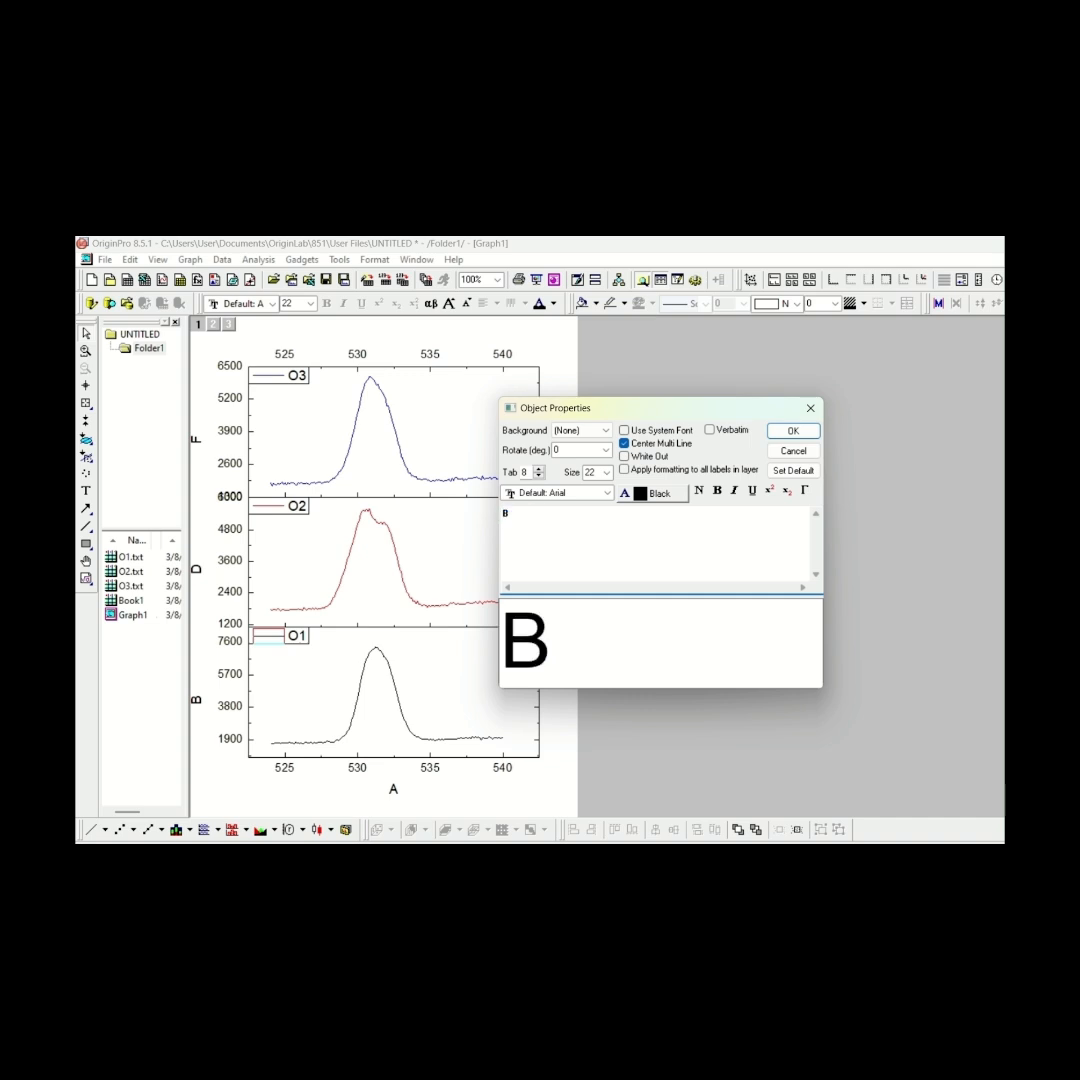
pyautogui.write('.E')
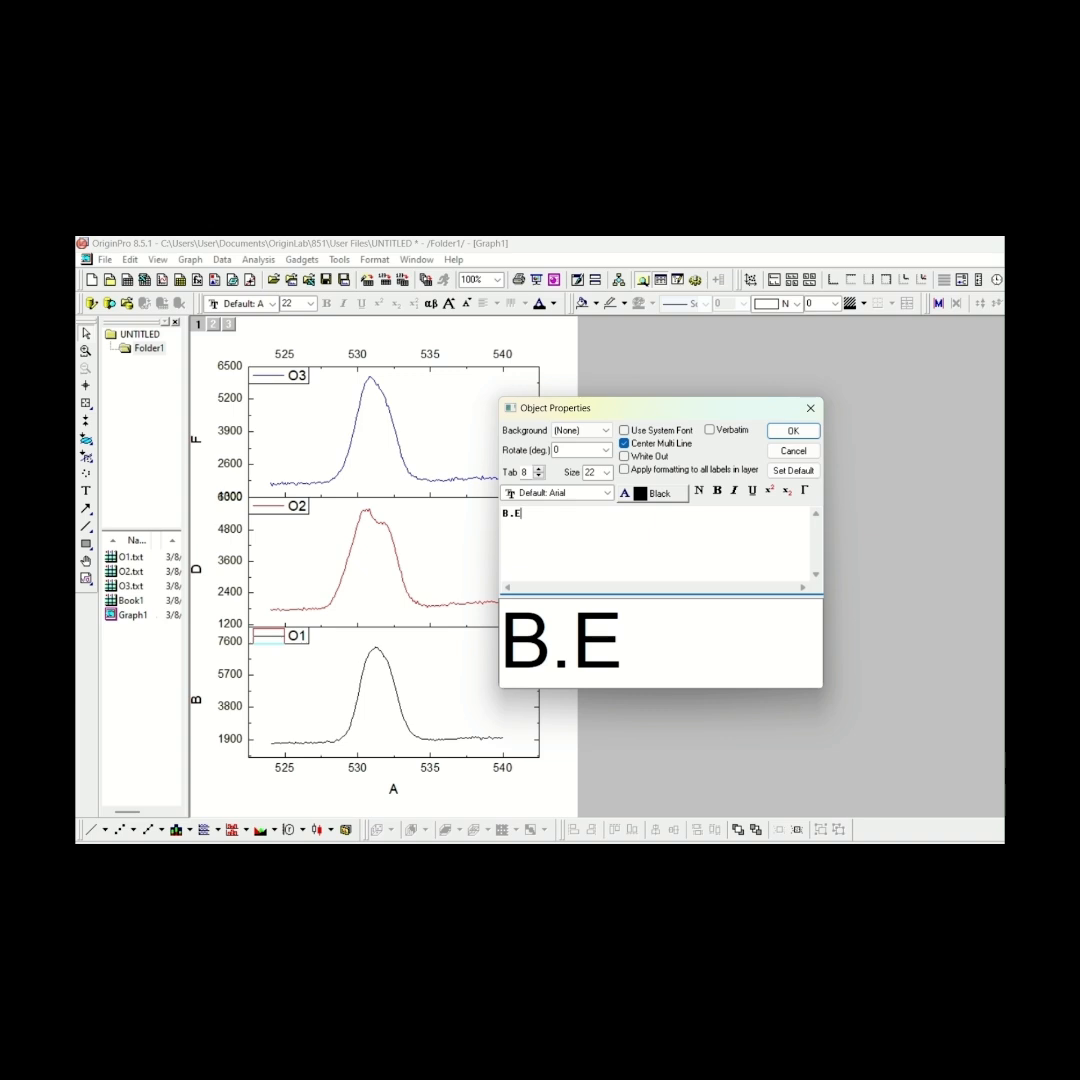
pyautogui.click(793, 431)
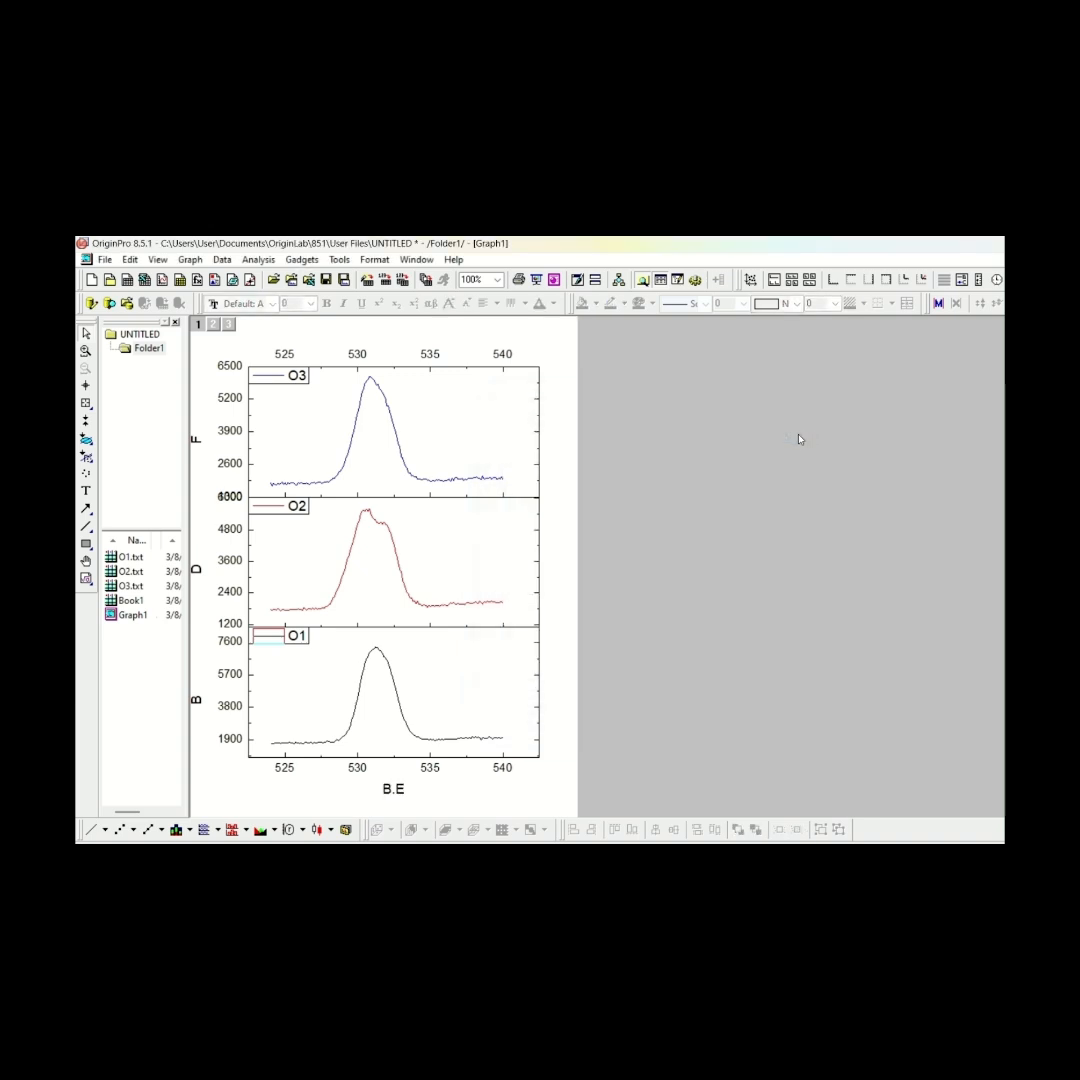
# Delete the Y axis titles of the O1 and O3 layers
pyautogui.click(198, 703)
pyautogui.press('Delete')
pyautogui.click(197, 440)
pyautogui.press('Delete')
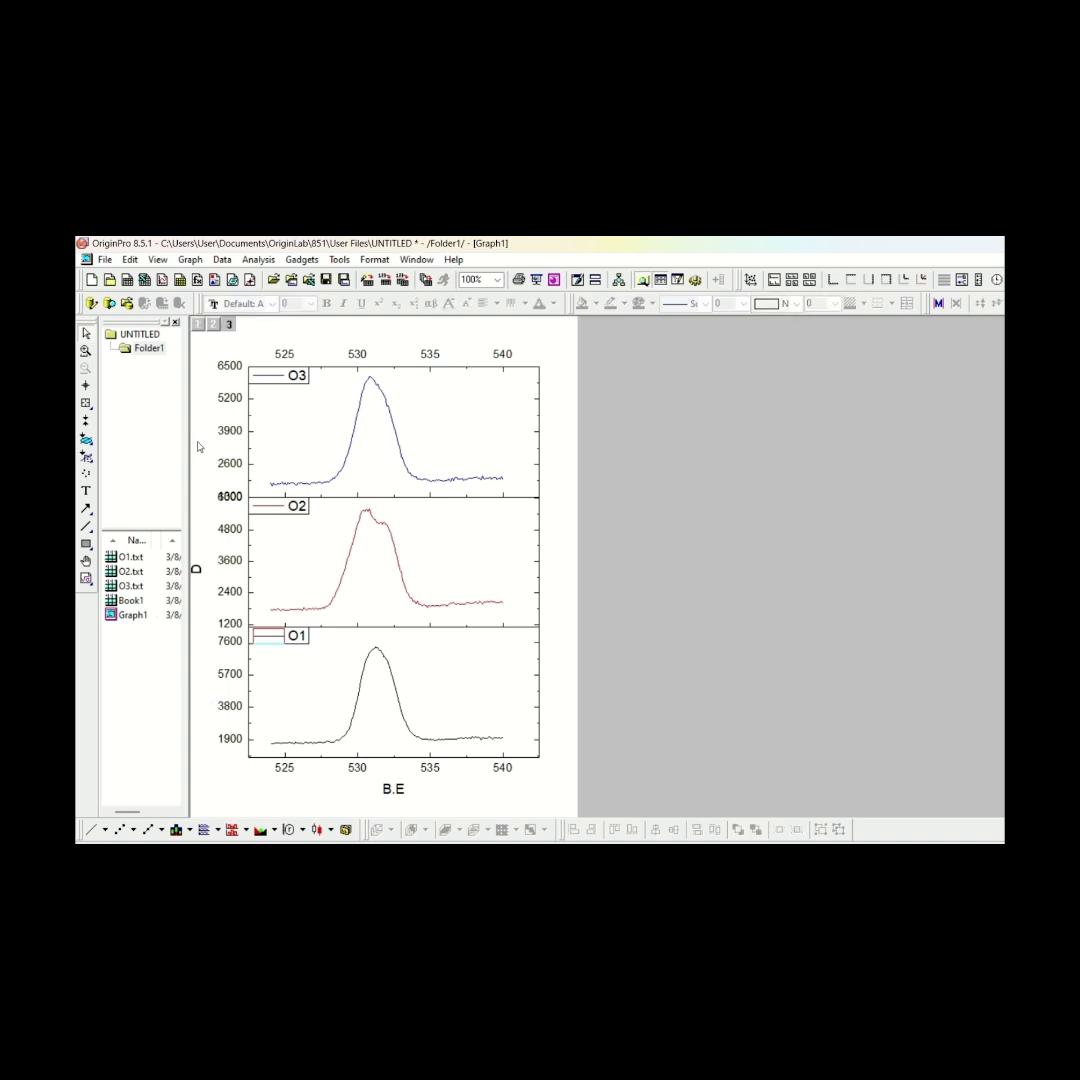
# Change the Y axis title of the middle O2 layer to Intensity
pyautogui.click(197, 569)
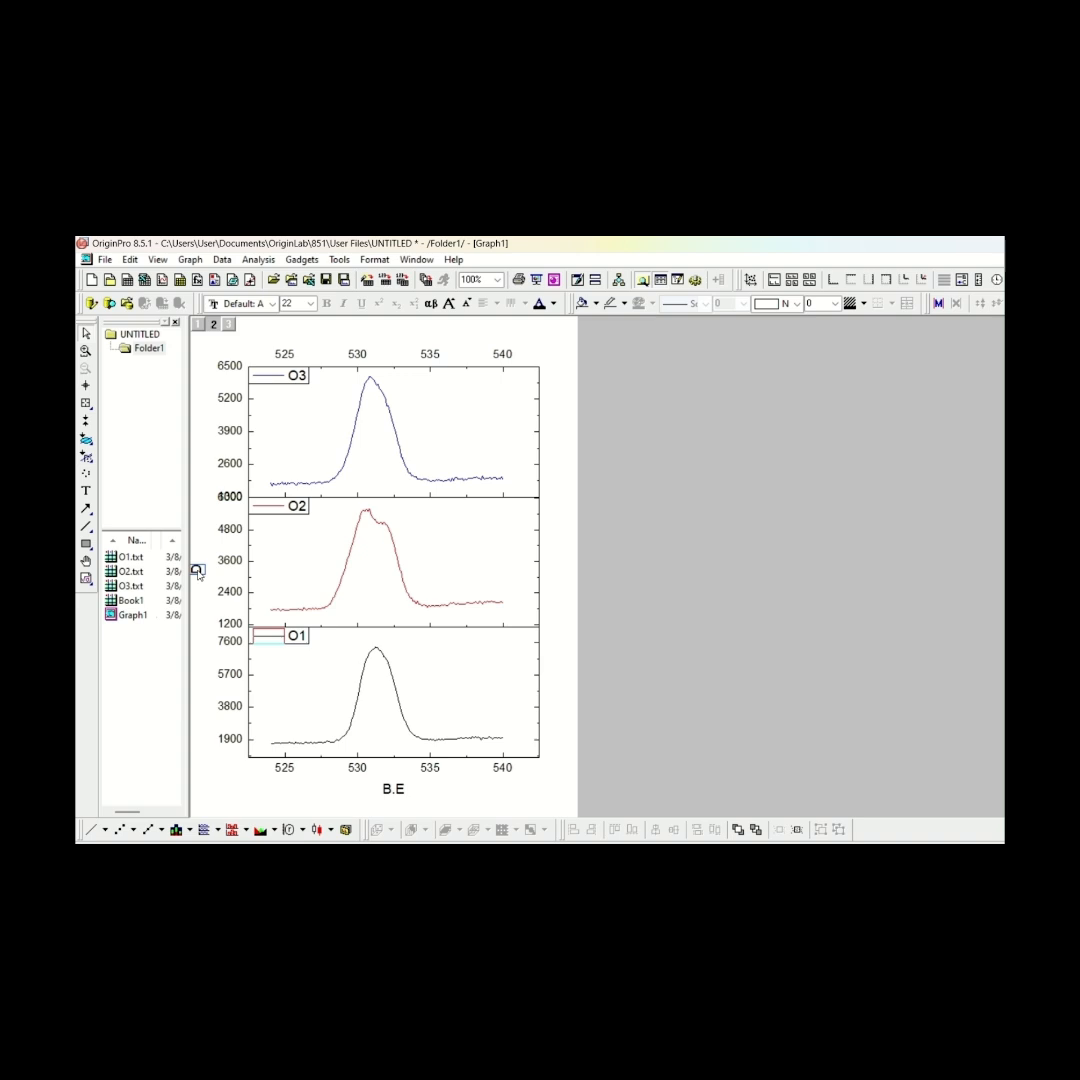
pyautogui.doubleClick(198, 571)
pyautogui.click(234, 579)
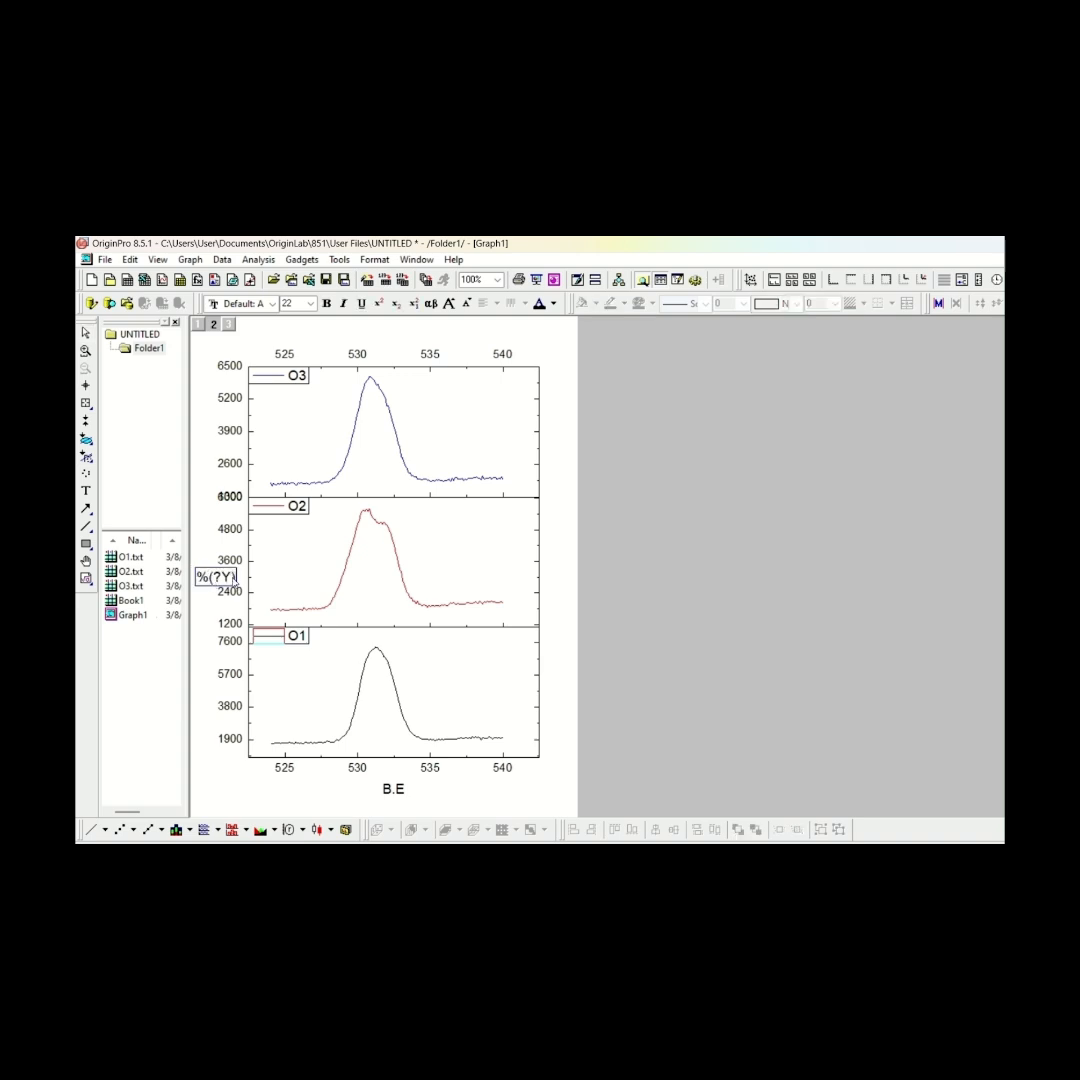
pyautogui.moveTo(236, 581); pyautogui.dragTo(200, 582)
pyautogui.press('BackSpace')
pyautogui.write('Intensity')
pyautogui.click(204, 602)
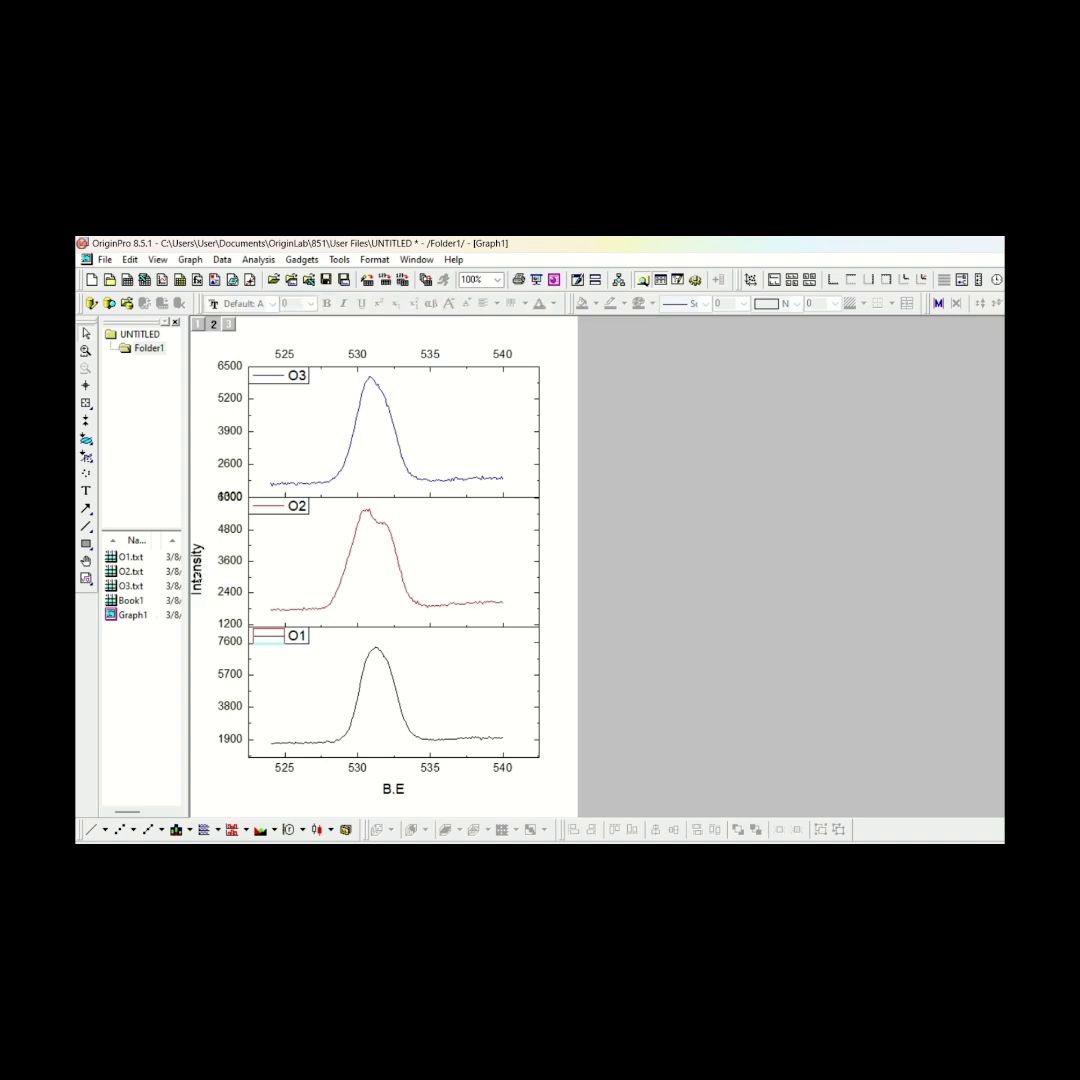
pyautogui.click(198, 576)
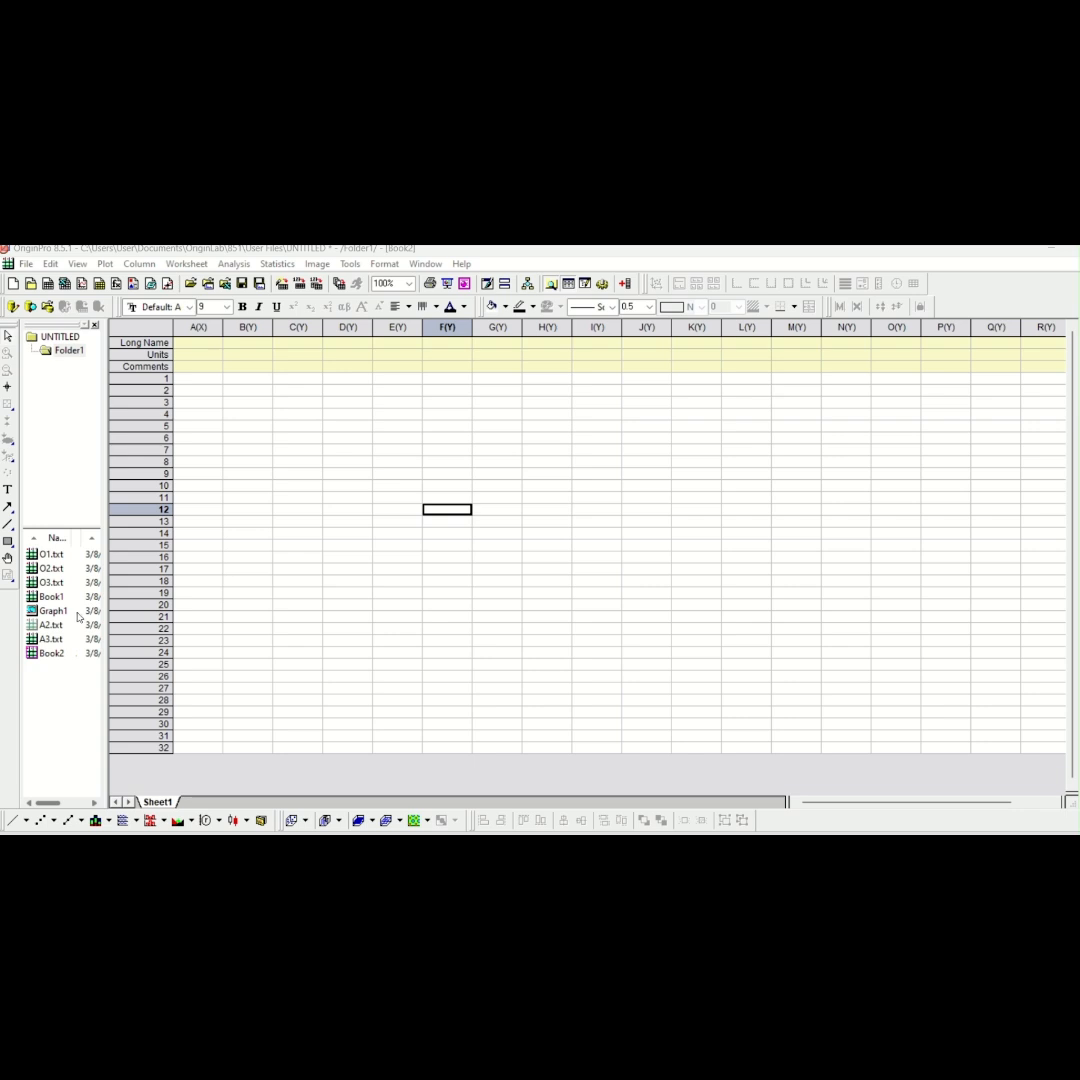
# Create a new workbook and import the A1 text file from the Text document folder into it
pyautogui.click(48, 285)
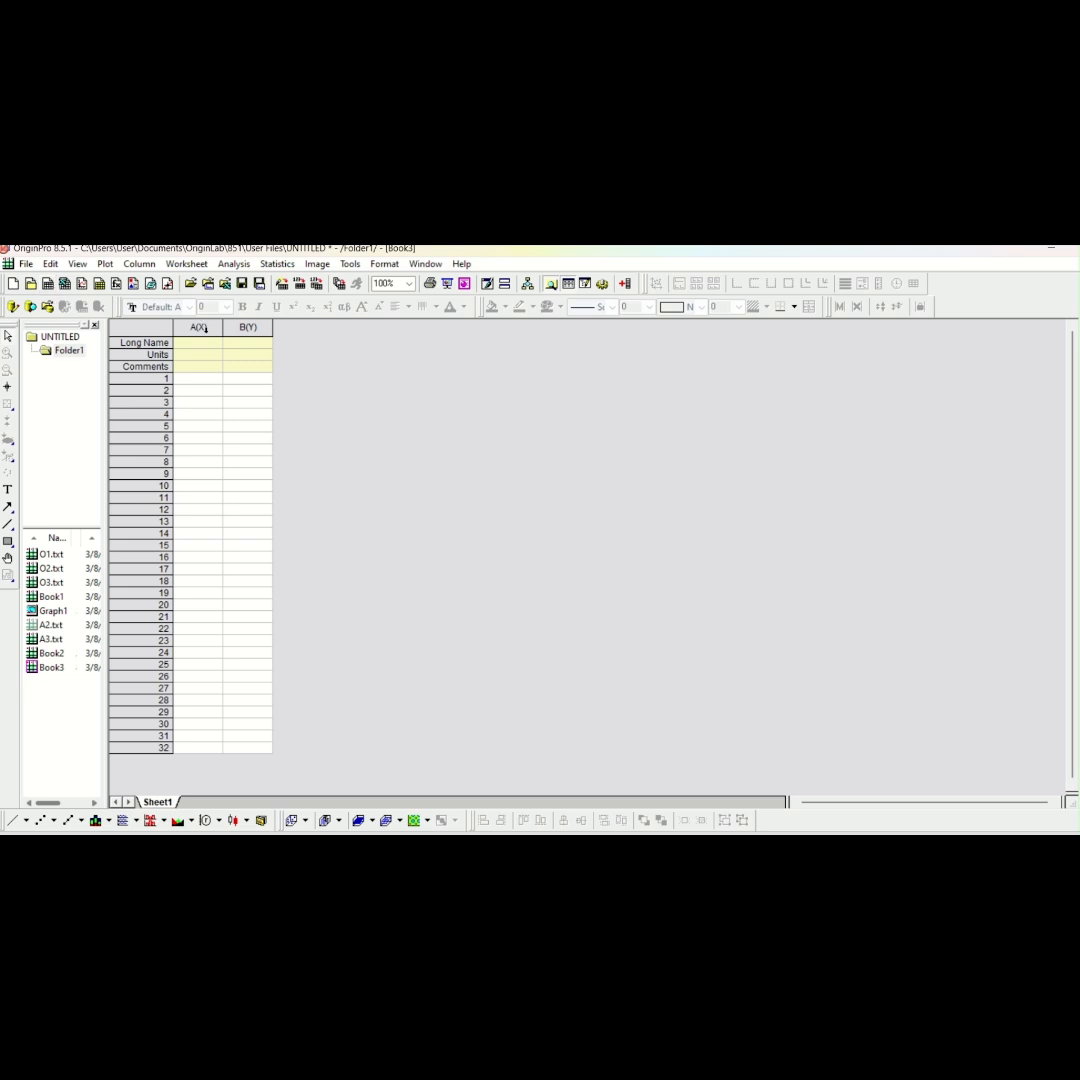
pyautogui.click(250, 328)
pyautogui.moveTo(222, 328); pyautogui.dragTo(244, 330)
pyautogui.click(272, 329)
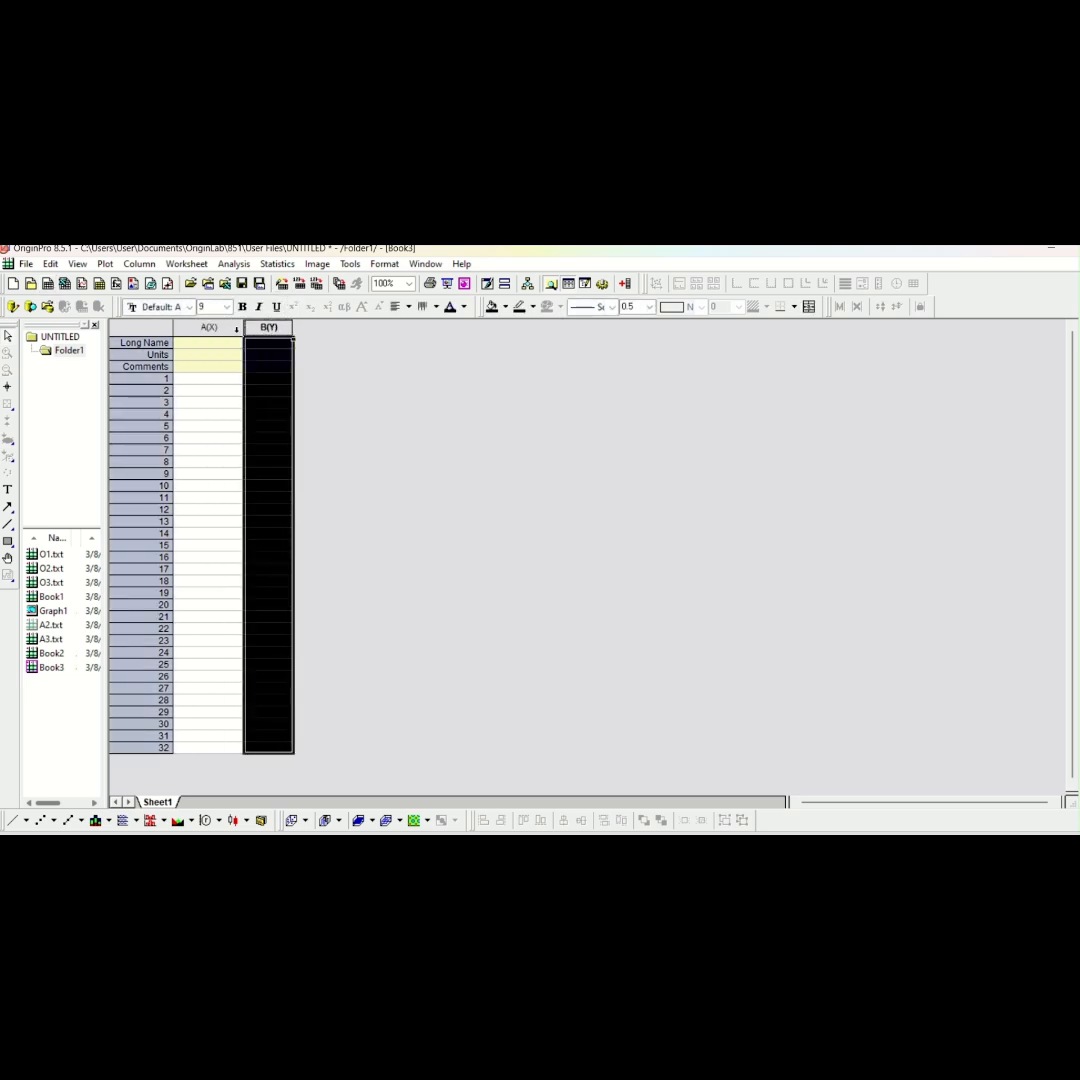
pyautogui.click(236, 328)
pyautogui.doubleClick(272, 341)
pyautogui.click(258, 329)
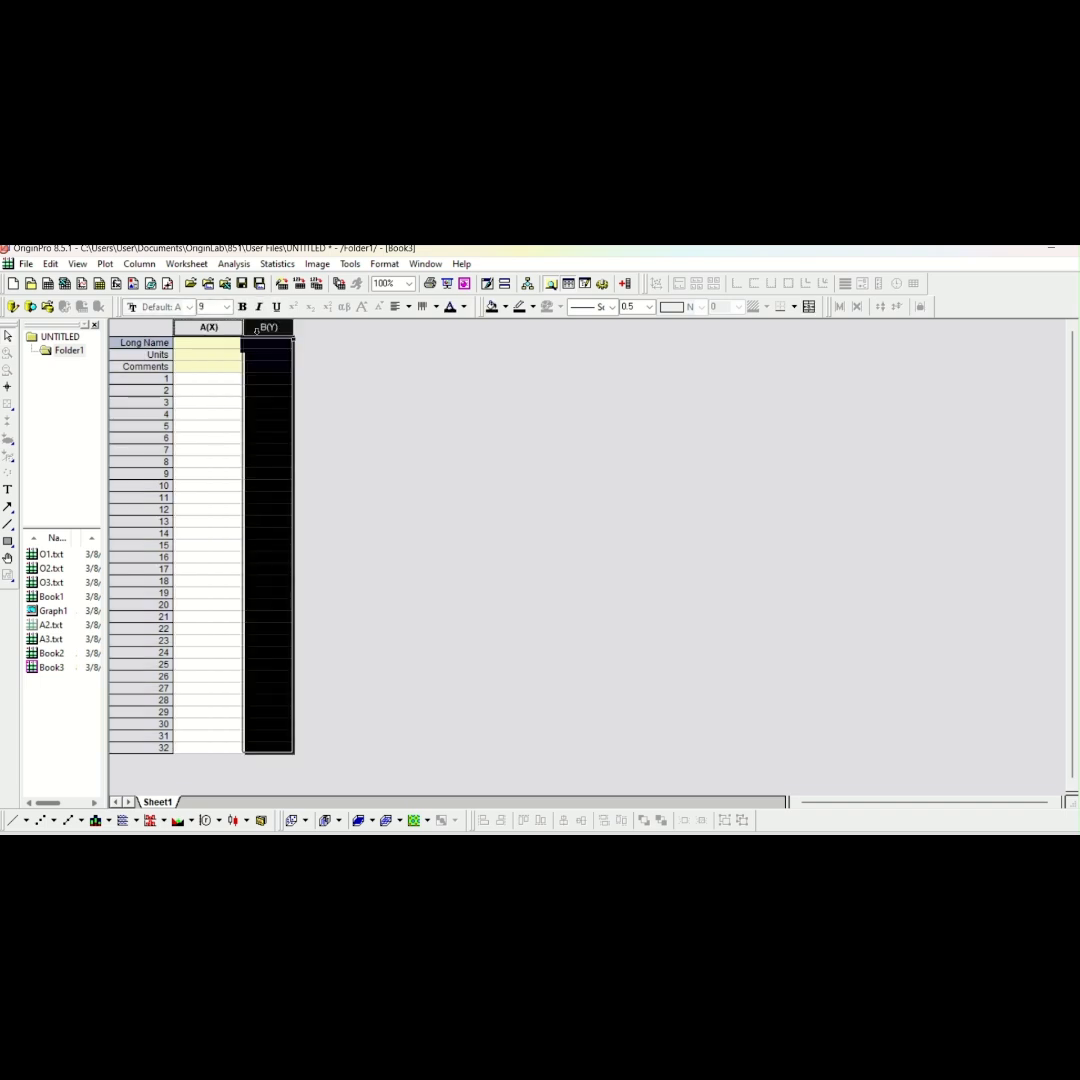
pyautogui.hotkey('ctrl', 'a')
pyautogui.click(283, 284)
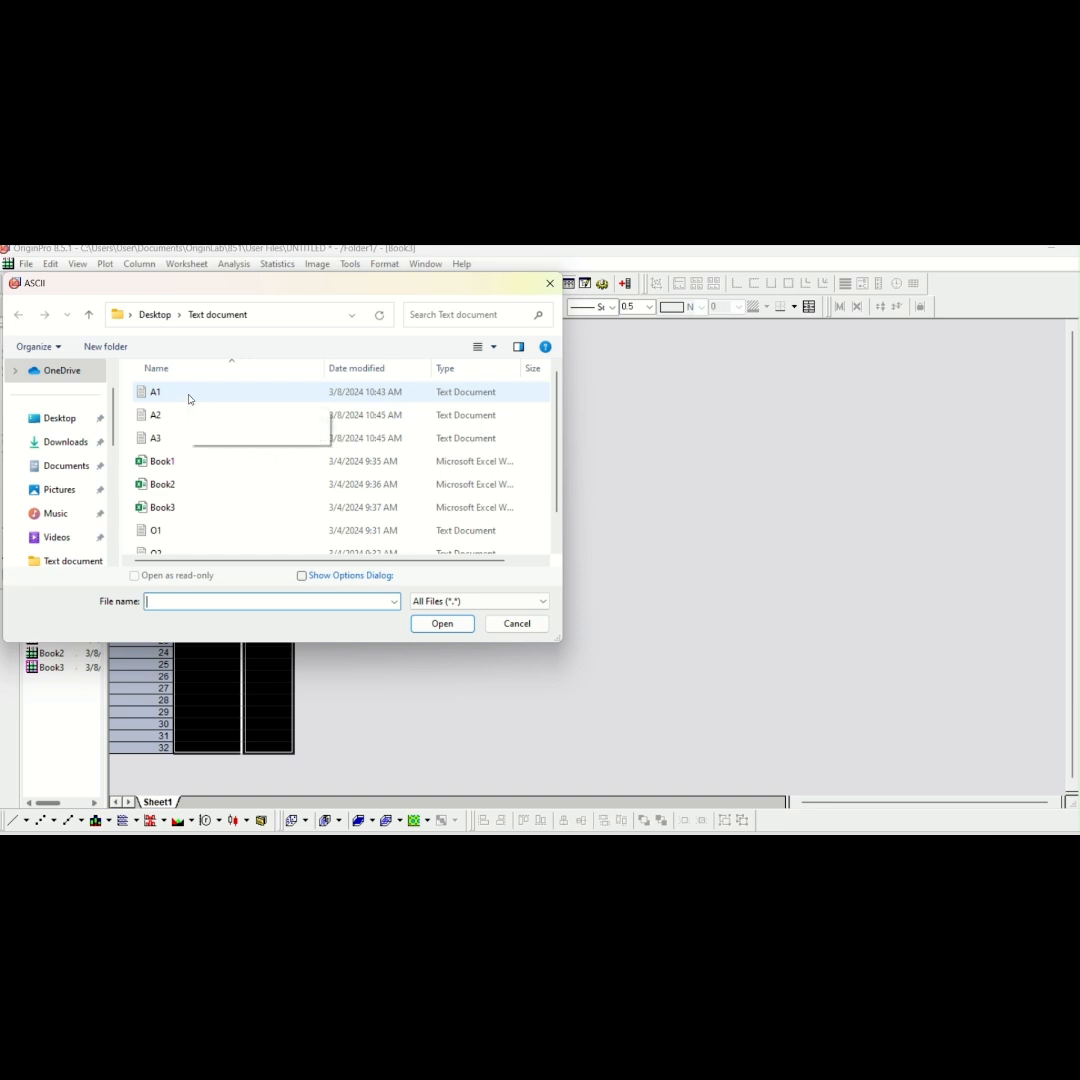
pyautogui.click(189, 396)
pyautogui.click(442, 623)
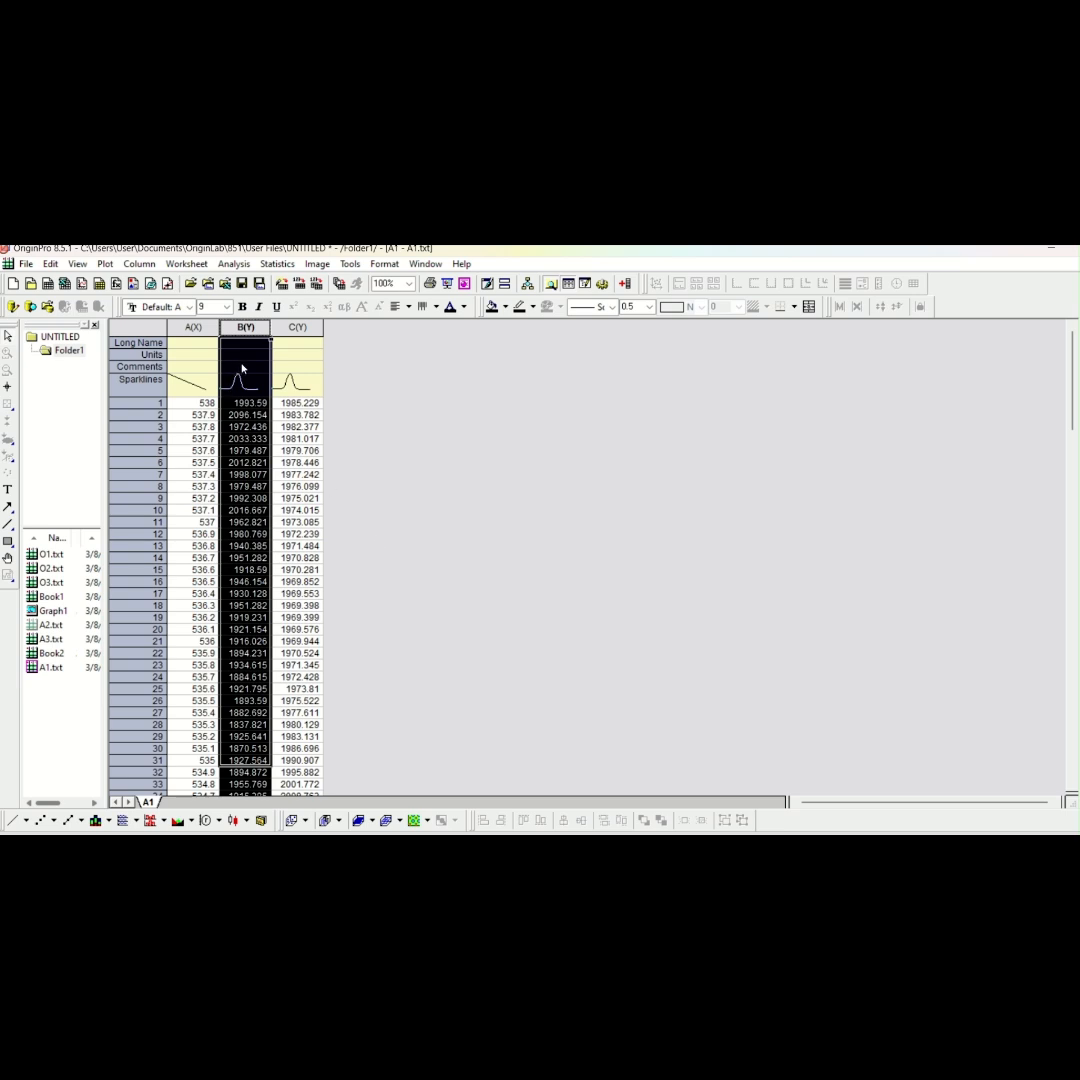
# Enter A1 as the comment of column B in the A1 workbook
pyautogui.click(240, 368)
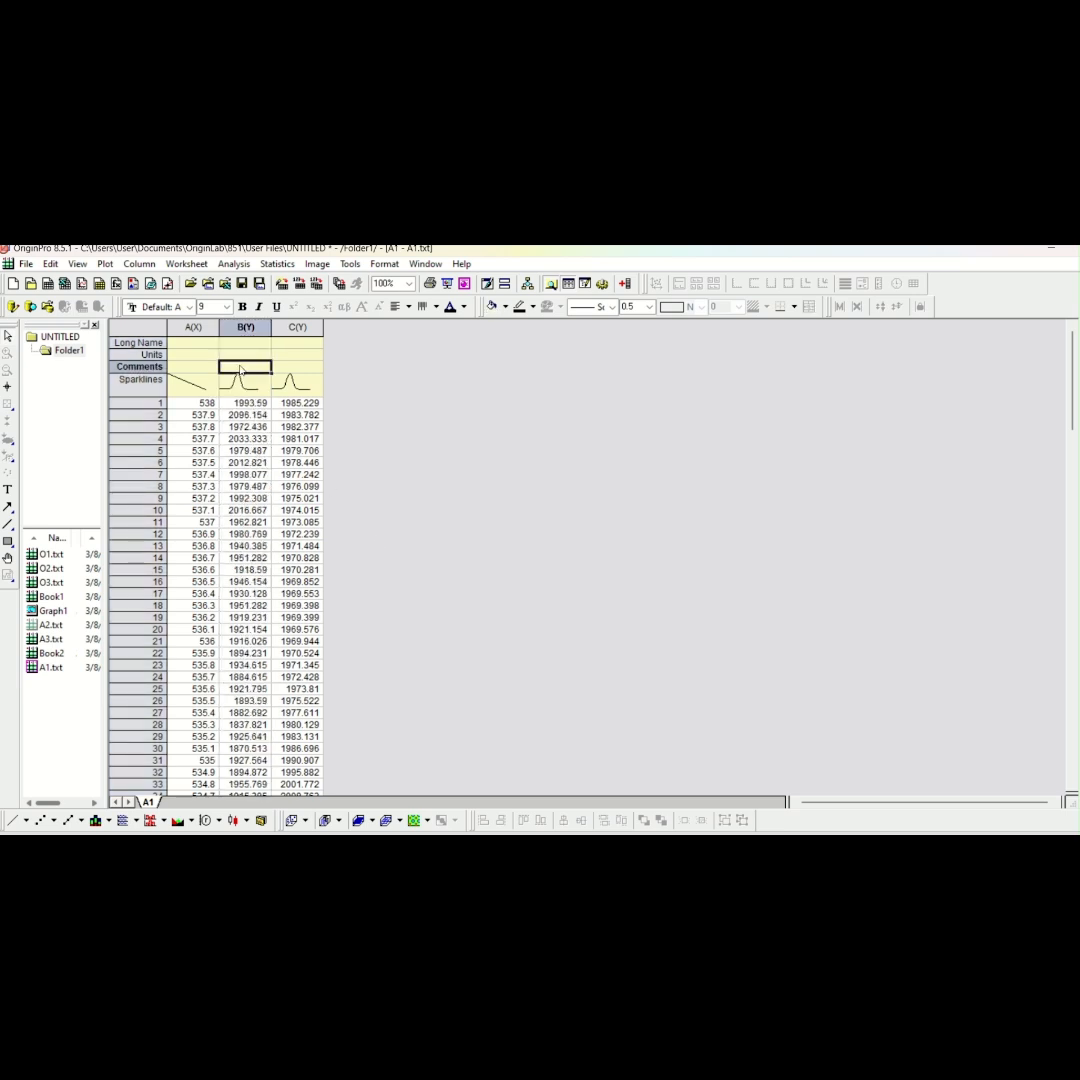
pyautogui.write('A1')
pyautogui.click(352, 381)
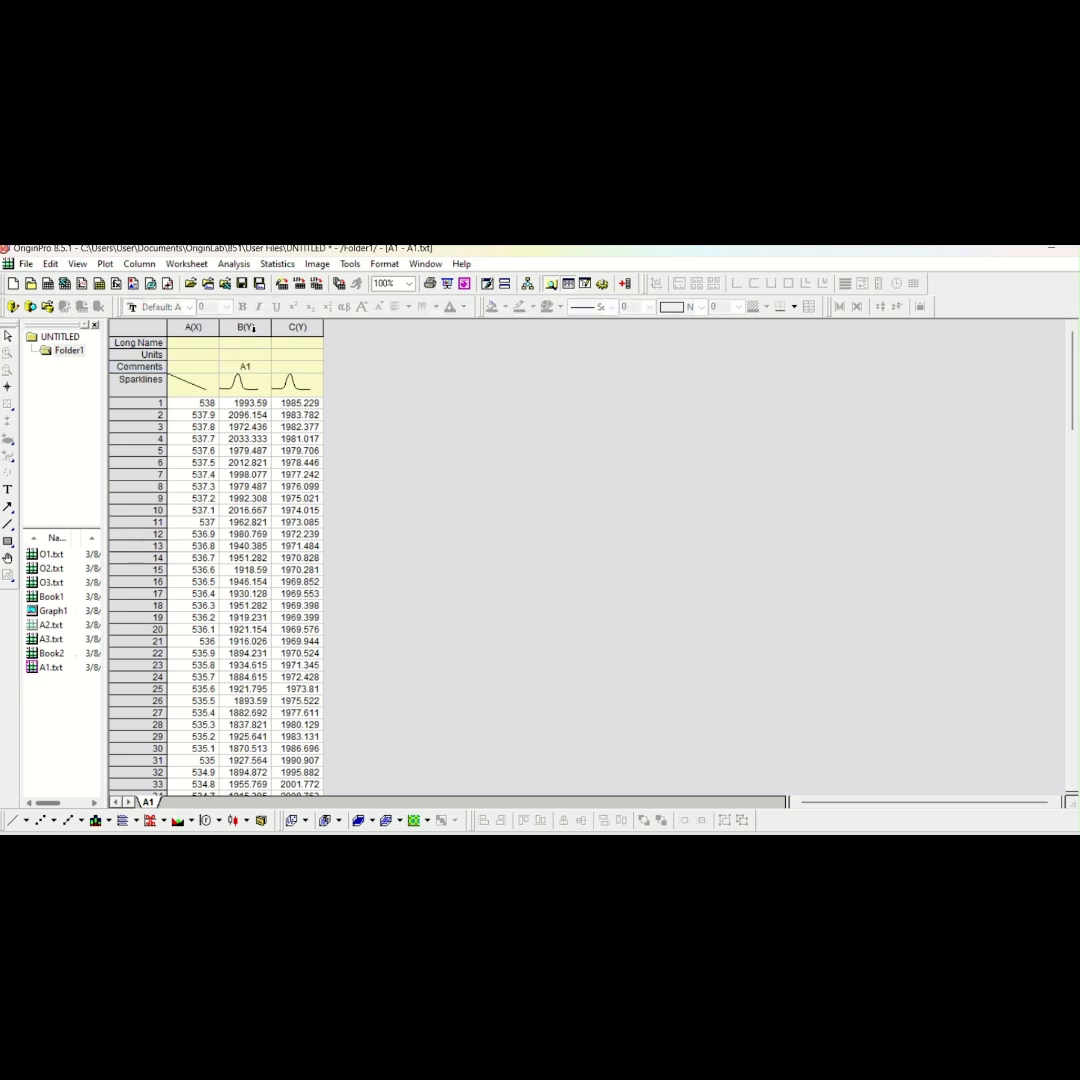
pyautogui.doubleClick(297, 327)
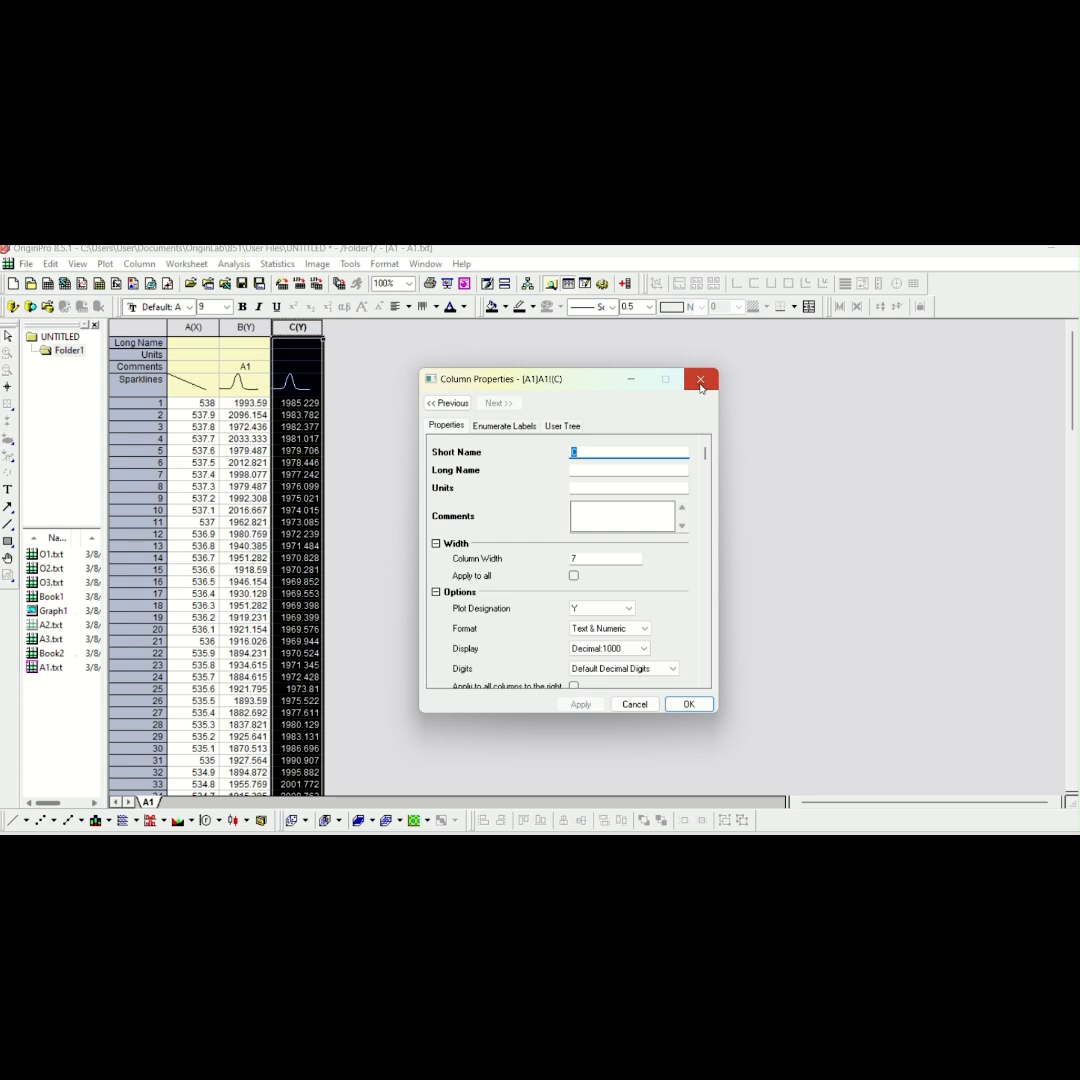
pyautogui.click(700, 381)
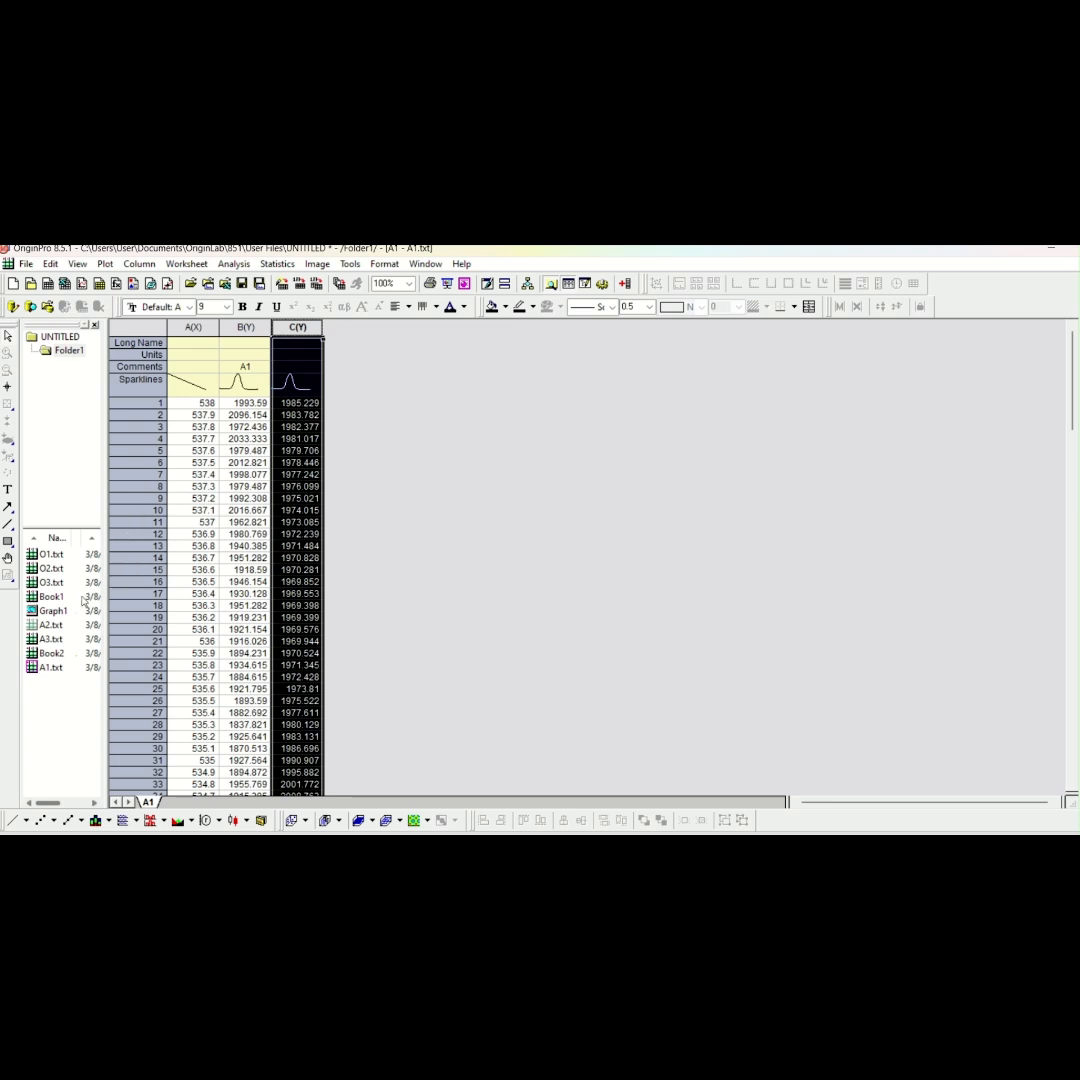
# Open the A2 workbook and enter A2 as the comment of its column B
pyautogui.doubleClick(45, 625)
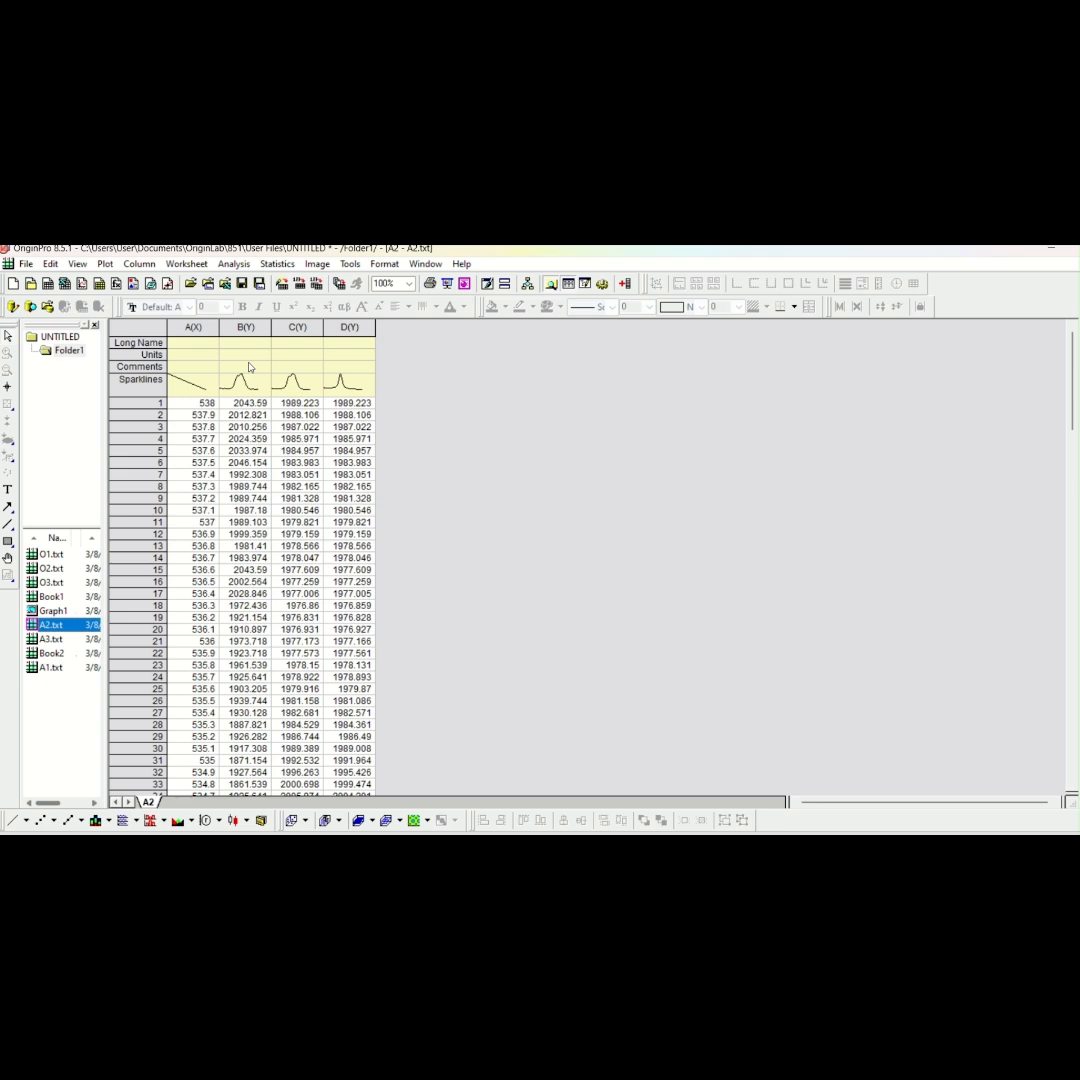
pyautogui.click(250, 367)
pyautogui.write('A2')
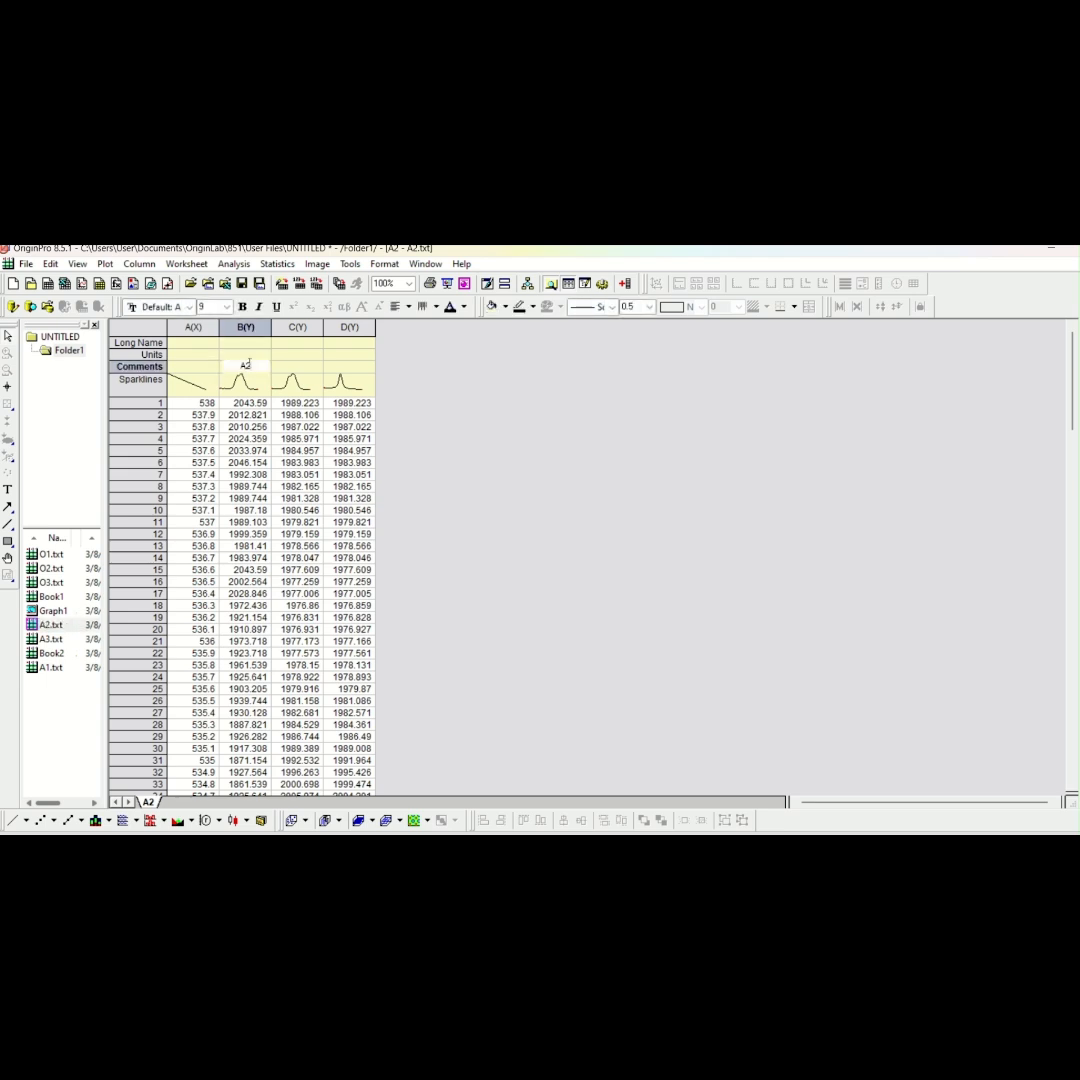
pyautogui.press('Return')
pyautogui.click(376, 367)
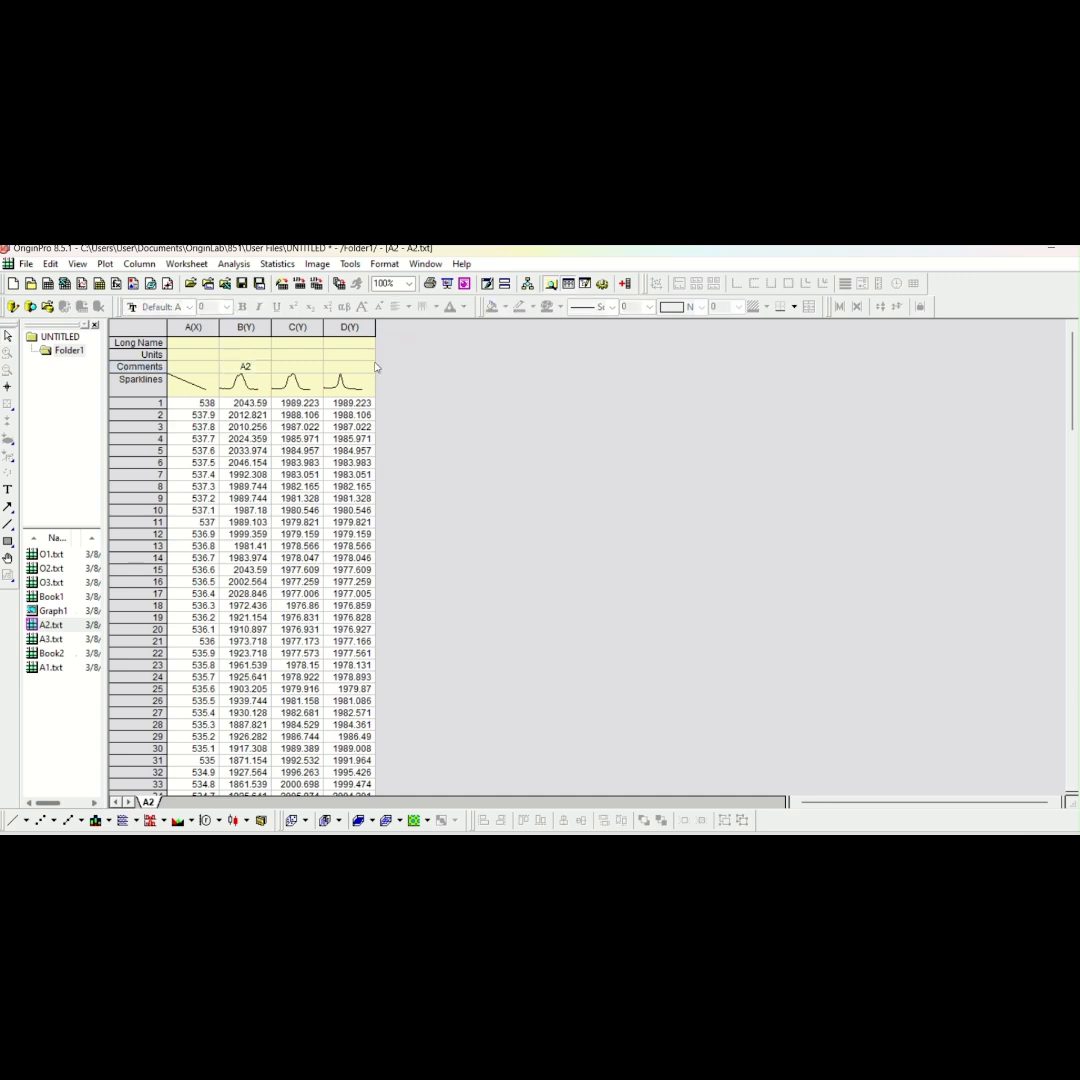
# Open the A3 workbook and enter A3 as the comment of its column B
pyautogui.doubleClick(47, 640)
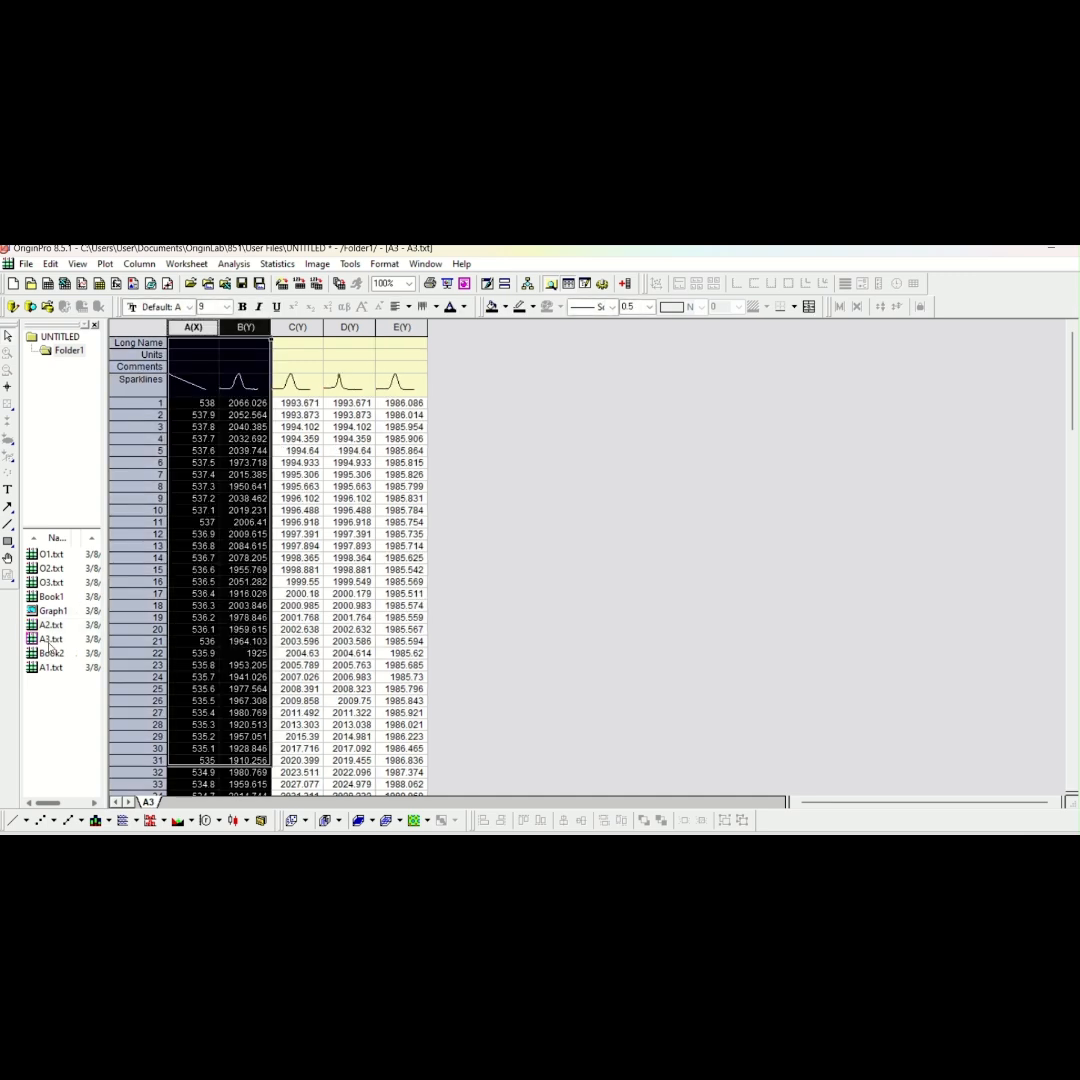
pyautogui.click(247, 370)
pyautogui.write('A3')
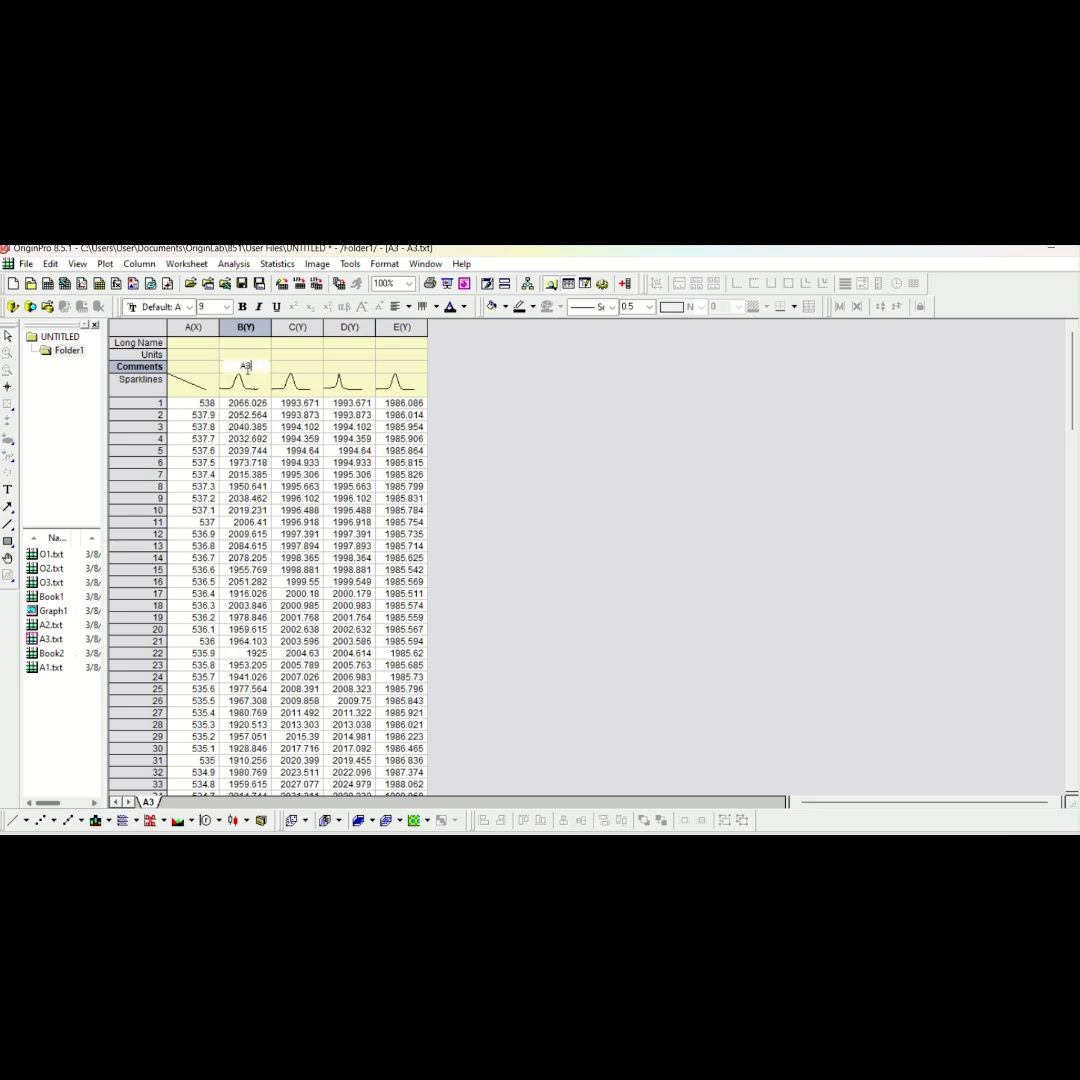
pyautogui.click(458, 386)
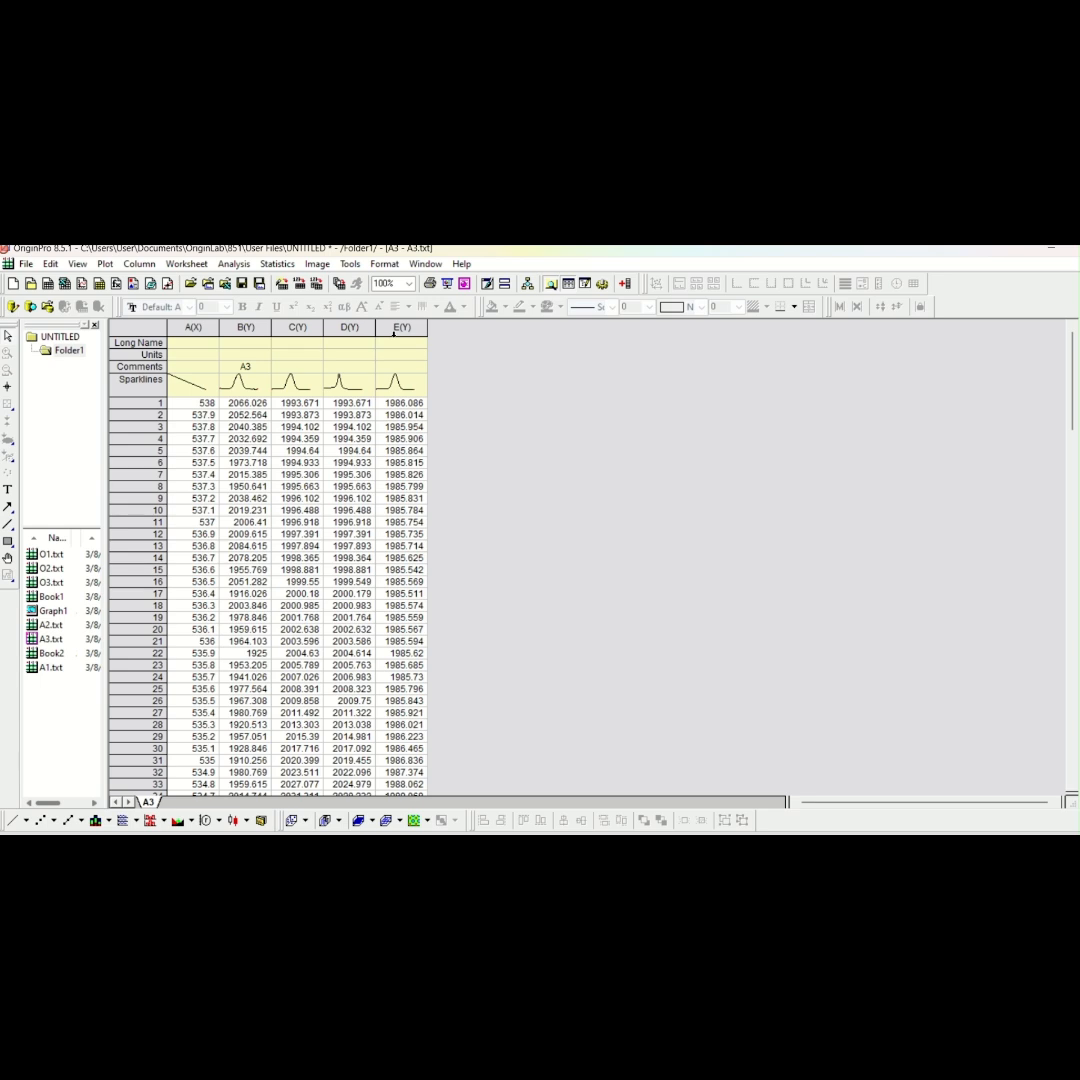
# Copy columns A to C of the A1 workbook into columns A to C of Book2
pyautogui.click(53, 655)
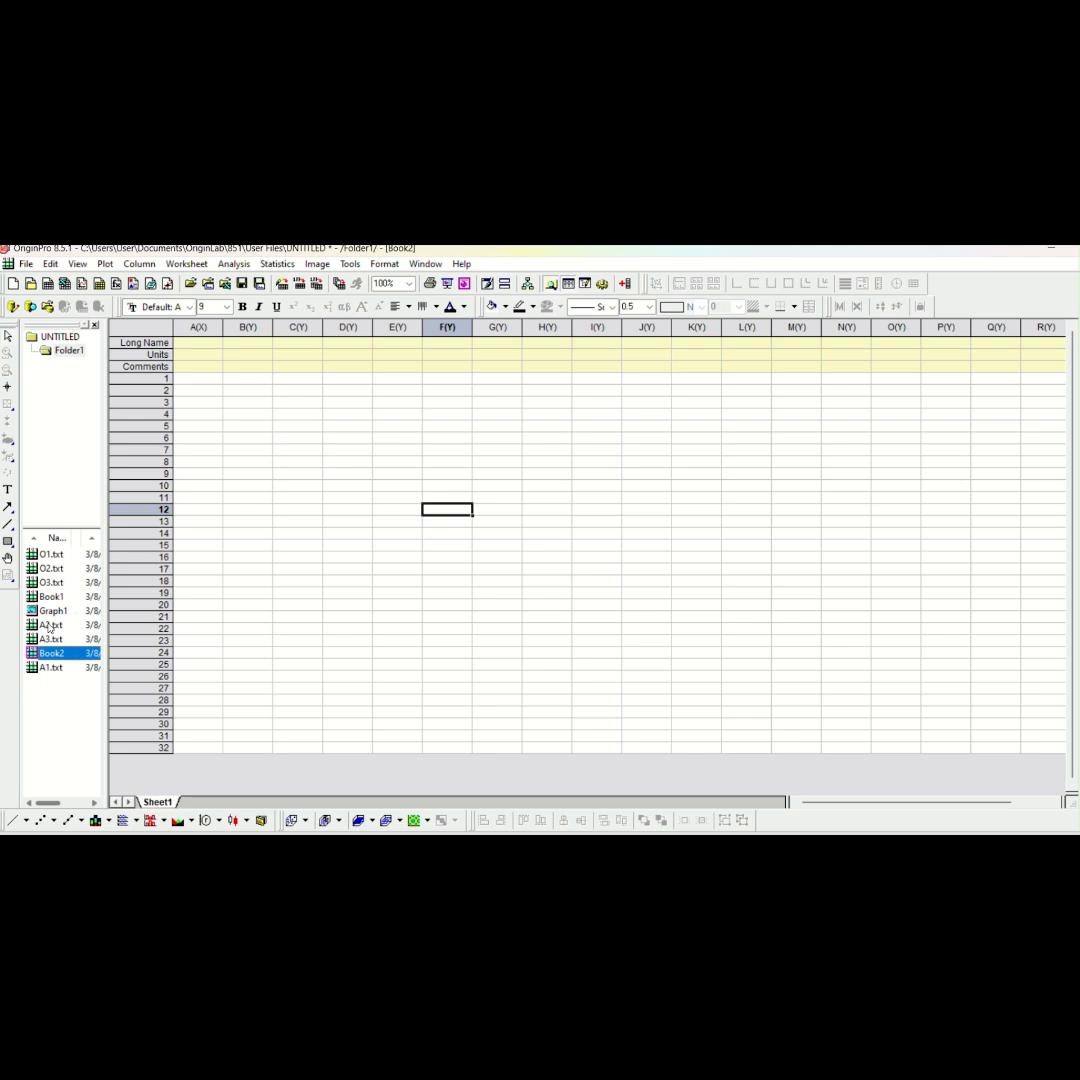
pyautogui.click(46, 640)
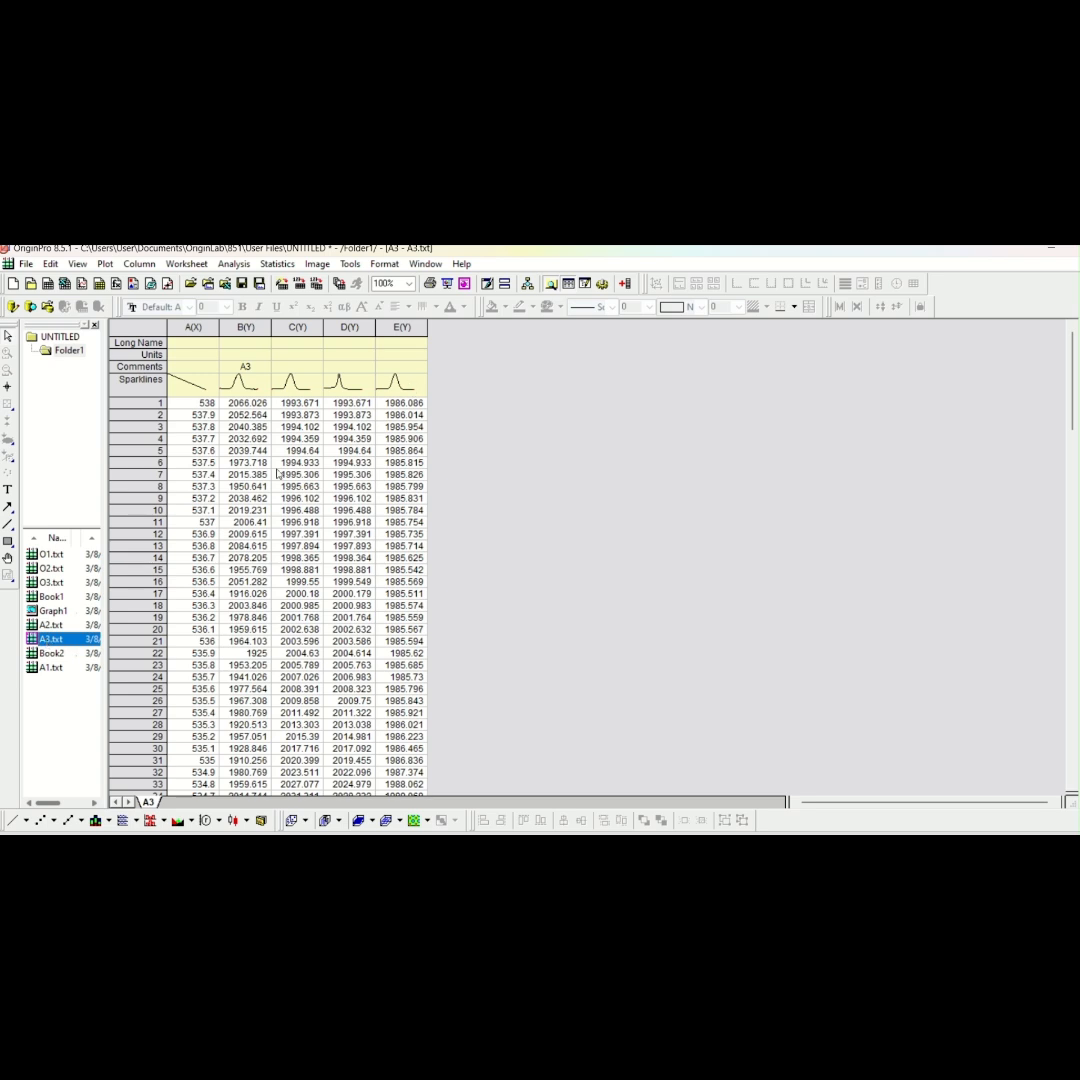
pyautogui.click(50, 669)
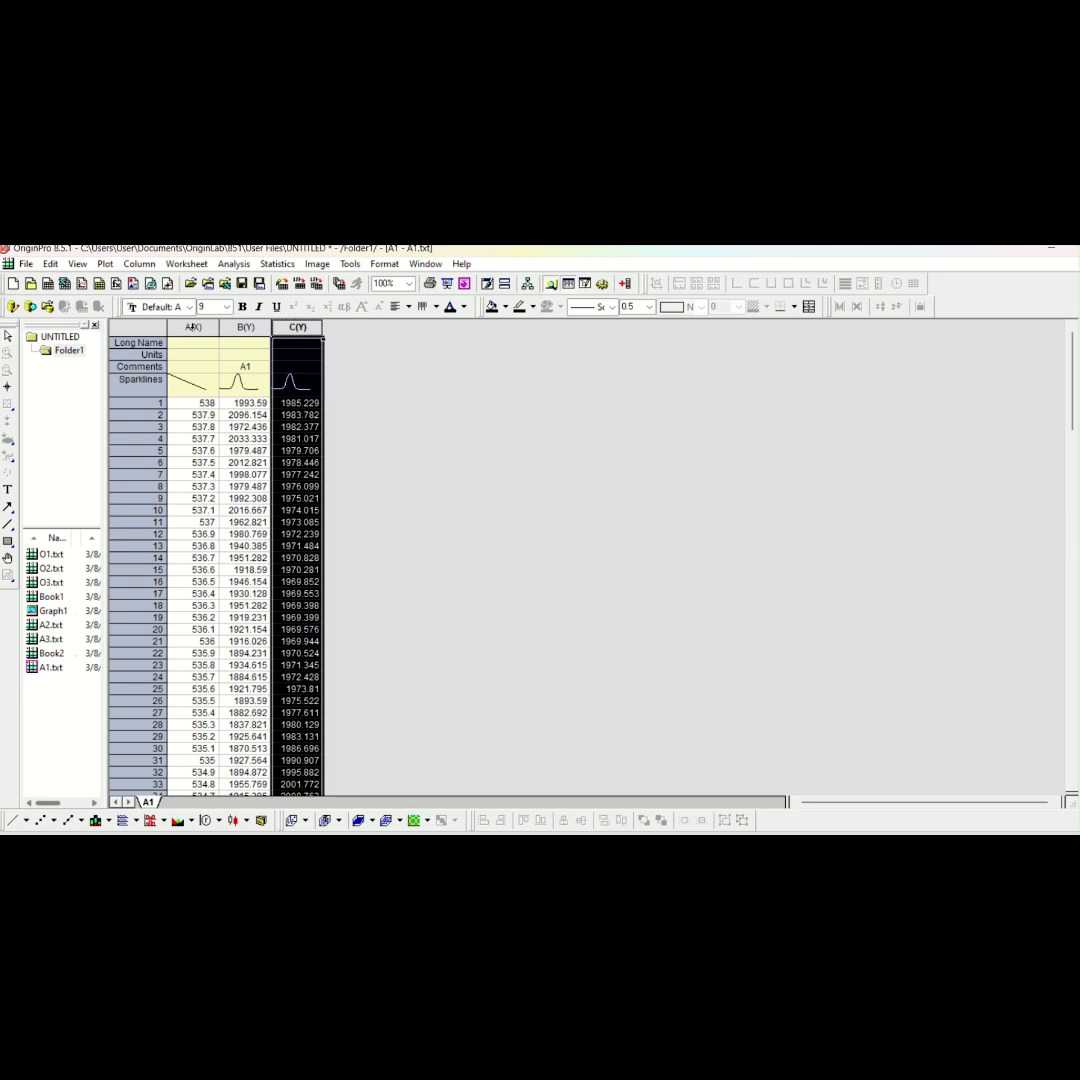
pyautogui.click(212, 327)
pyautogui.moveTo(219, 340); pyautogui.dragTo(289, 331)
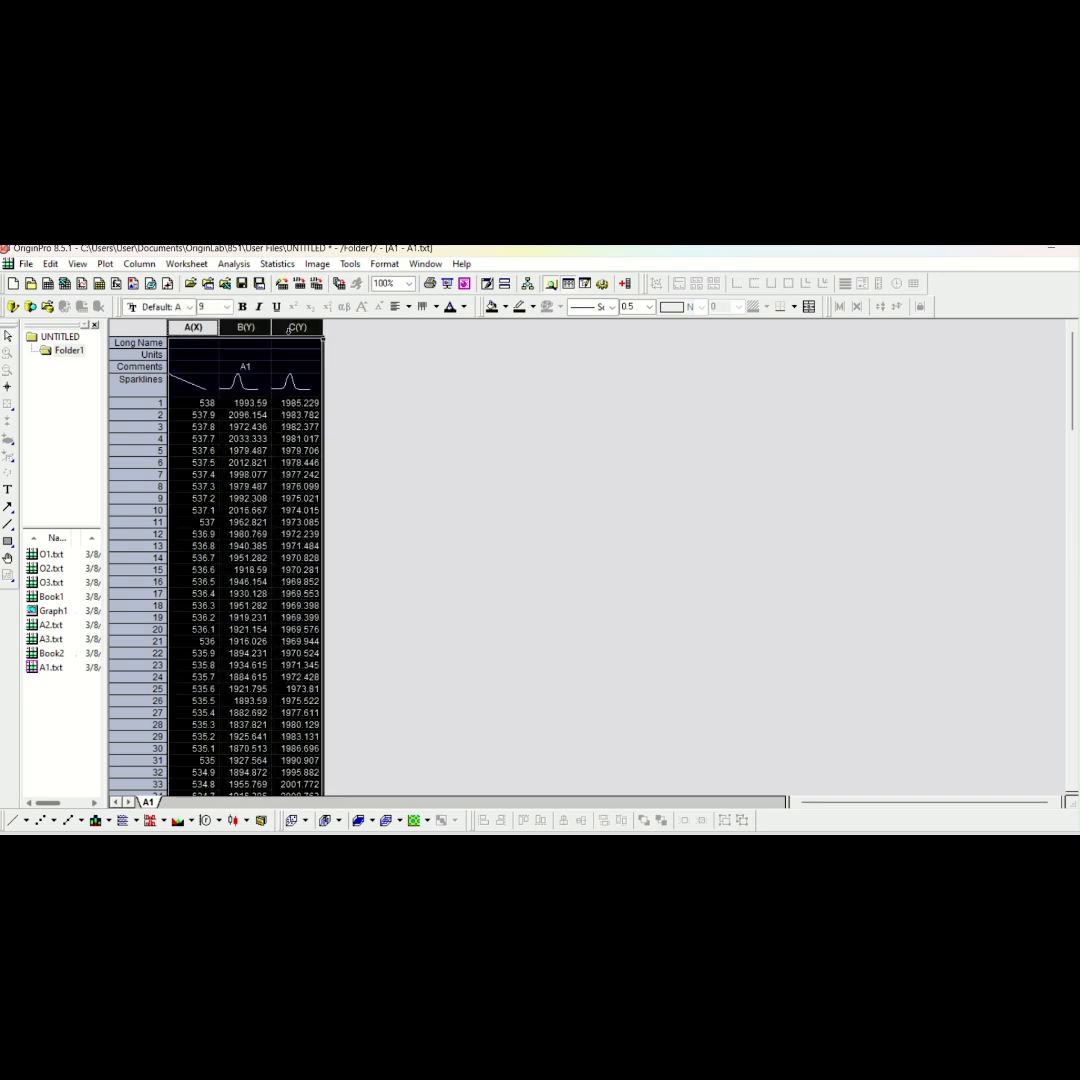
pyautogui.rightClick(290, 330)
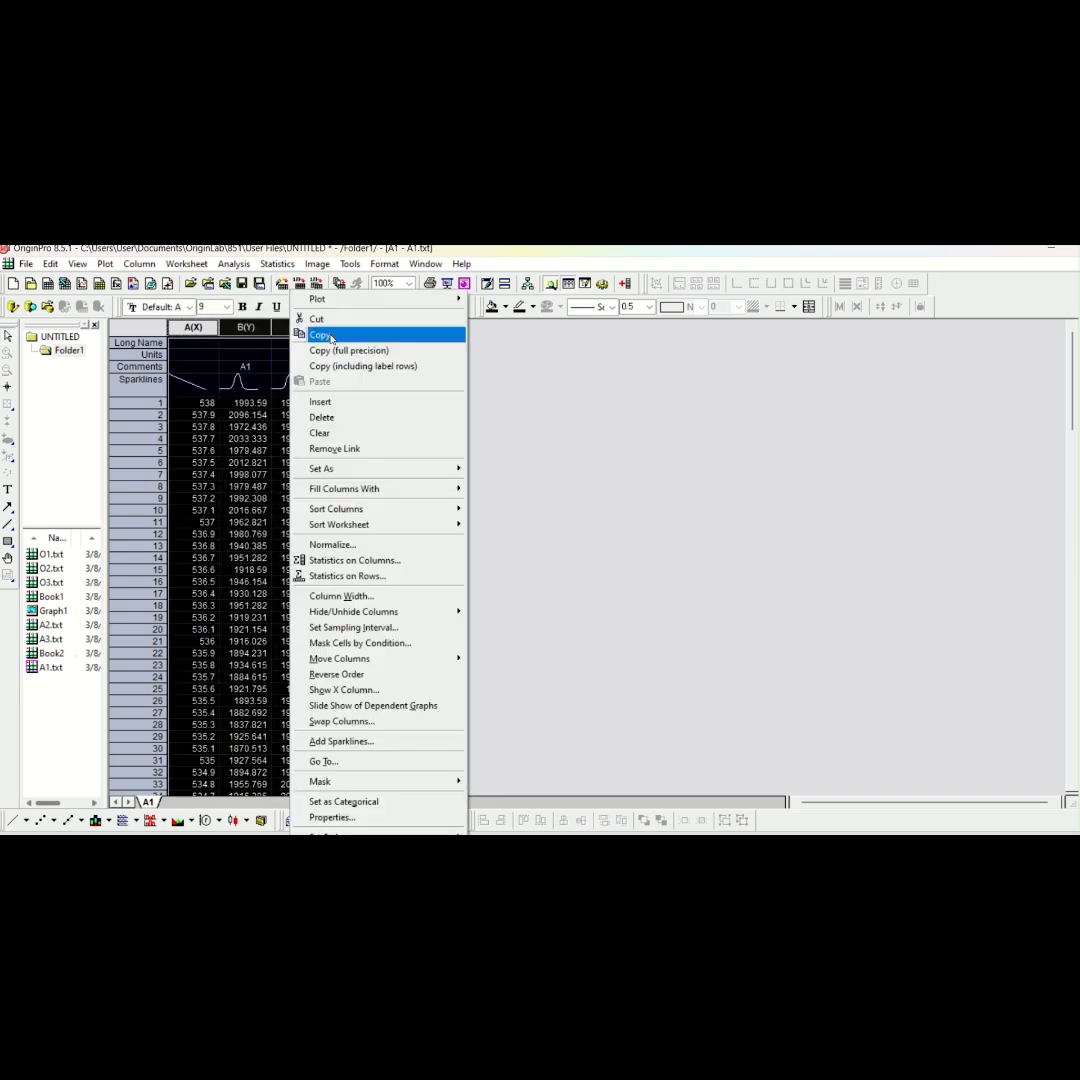
pyautogui.click(318, 335)
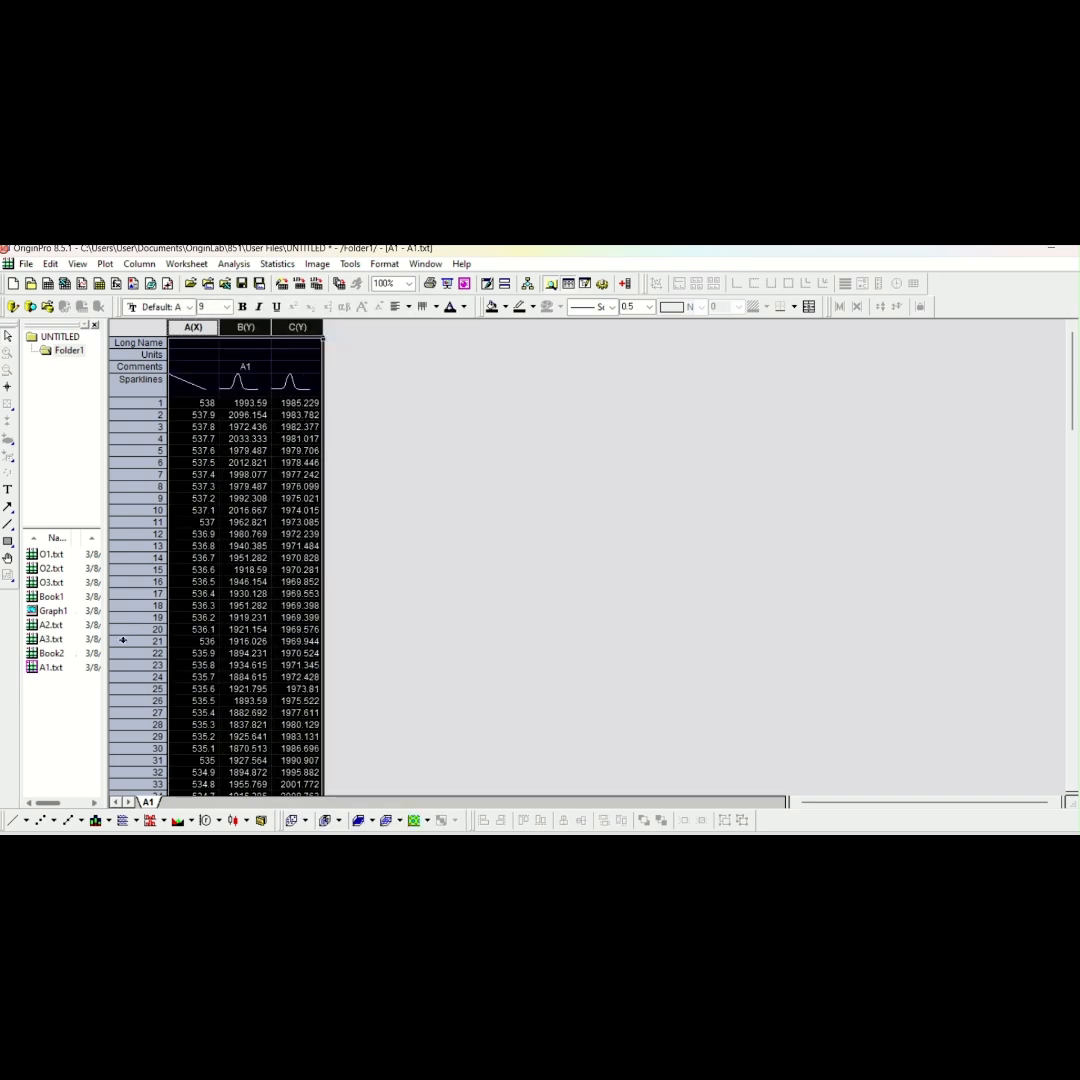
pyautogui.click(51, 653)
pyautogui.moveTo(203, 329); pyautogui.dragTo(297, 329)
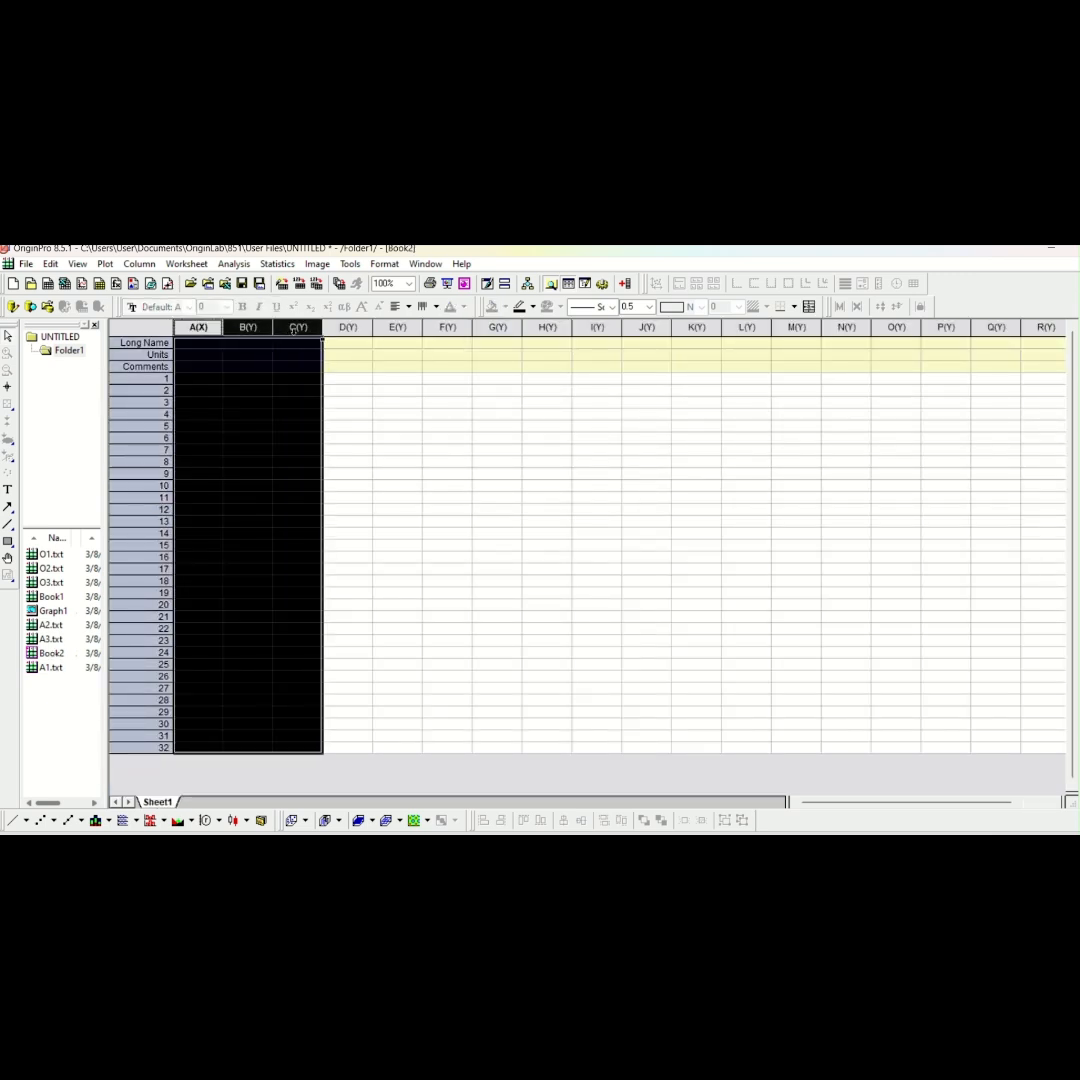
pyautogui.rightClick(299, 350)
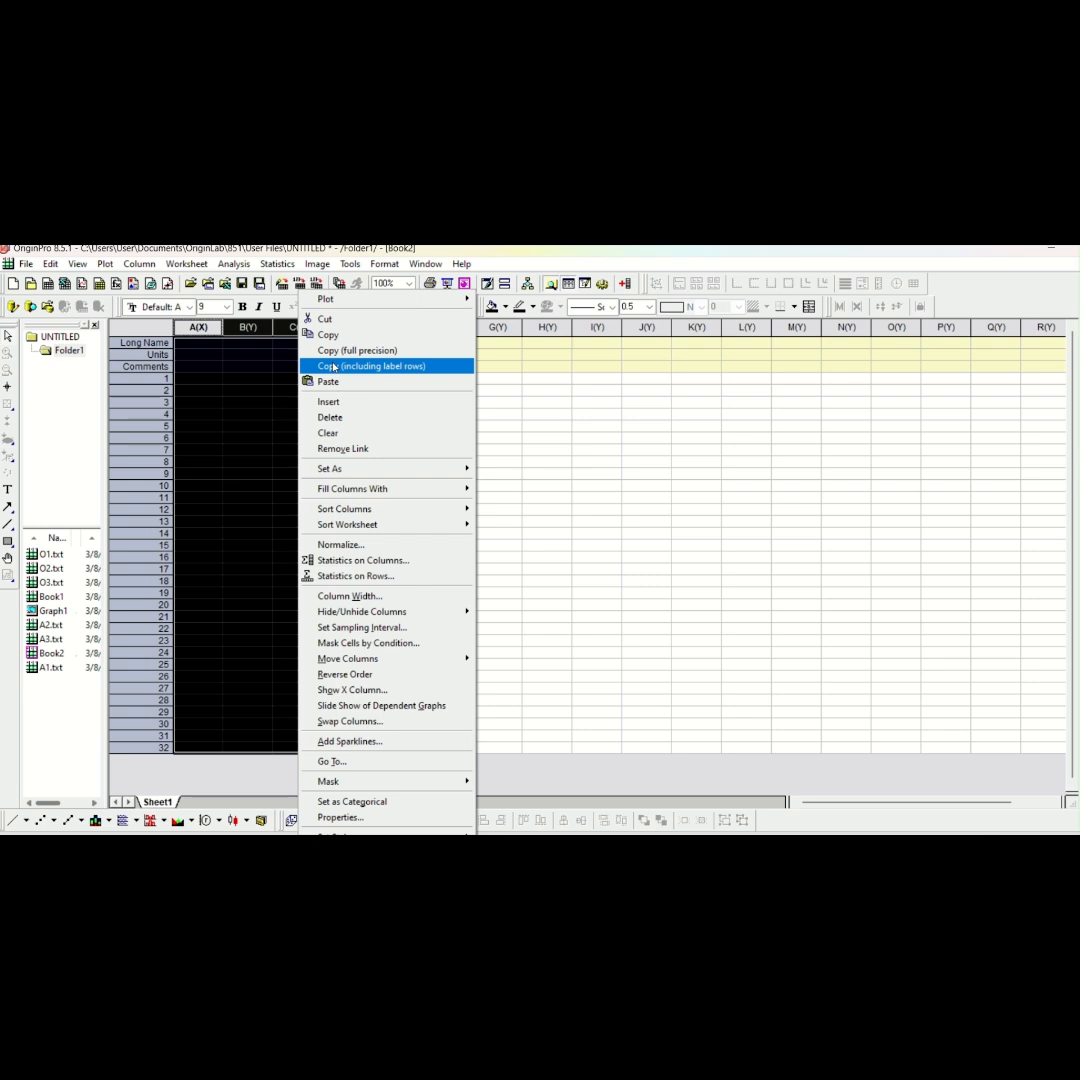
pyautogui.click(345, 381)
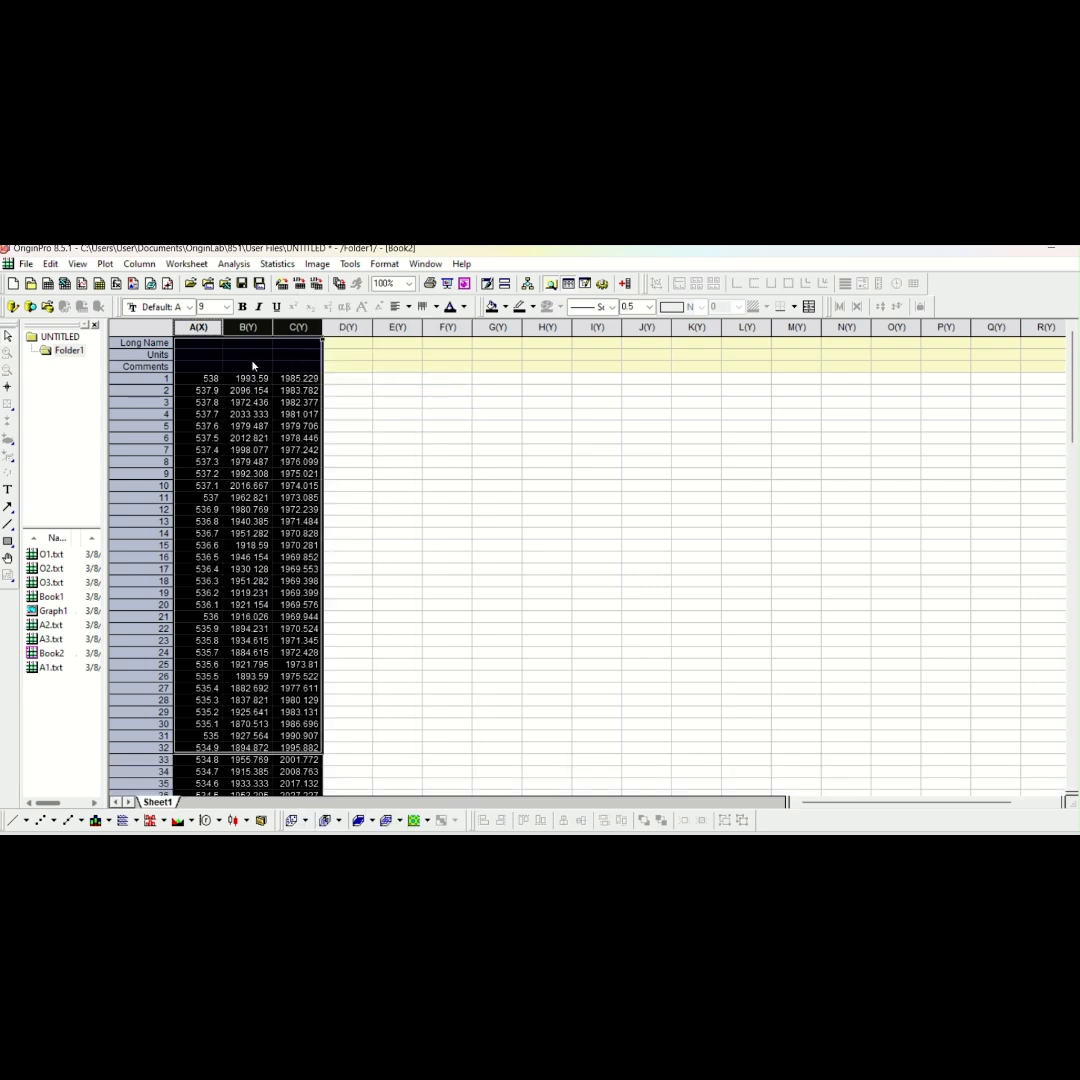
# Enter A1 as the comment of column B in Book2
pyautogui.click(253, 367)
pyautogui.write('A1')
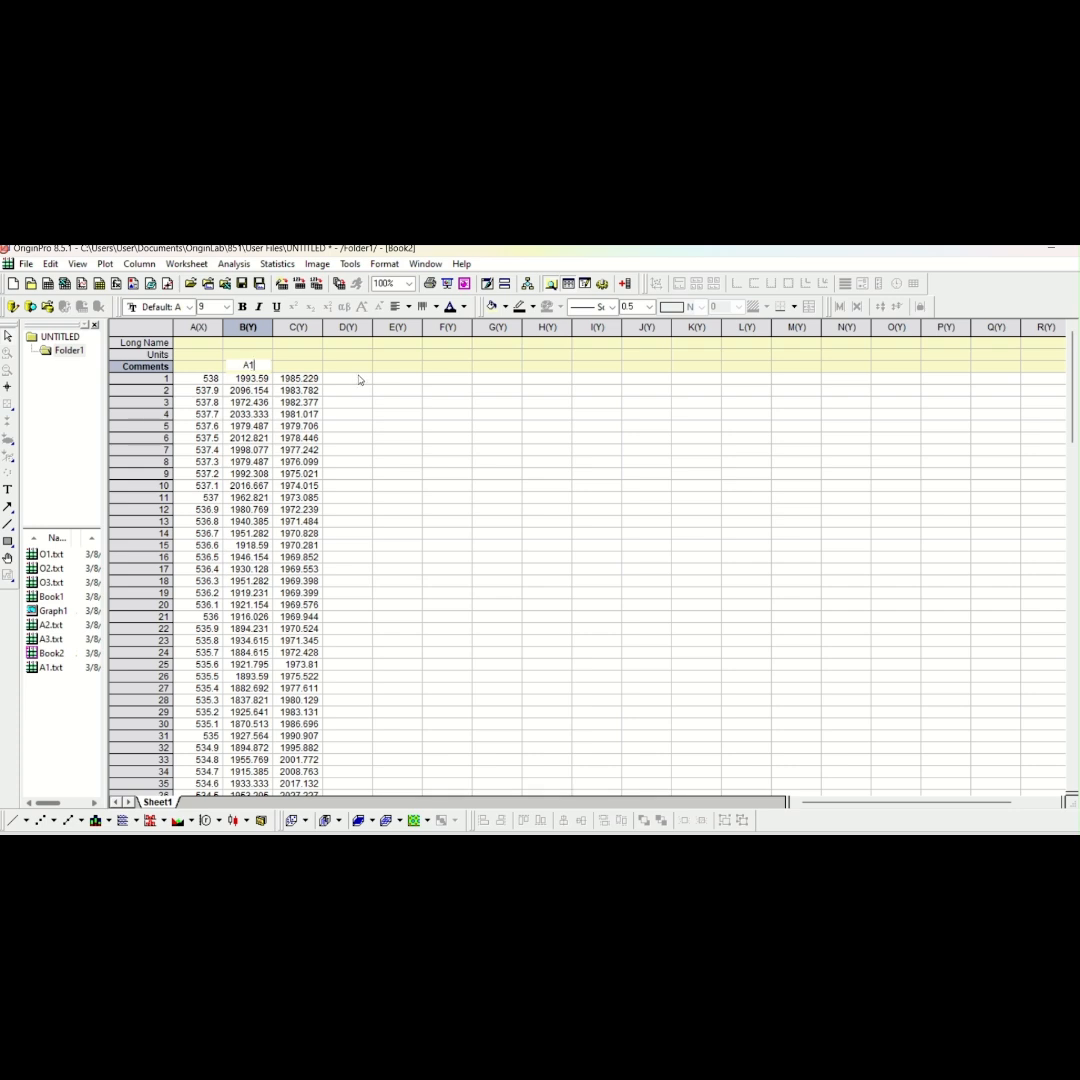
pyautogui.click(356, 325)
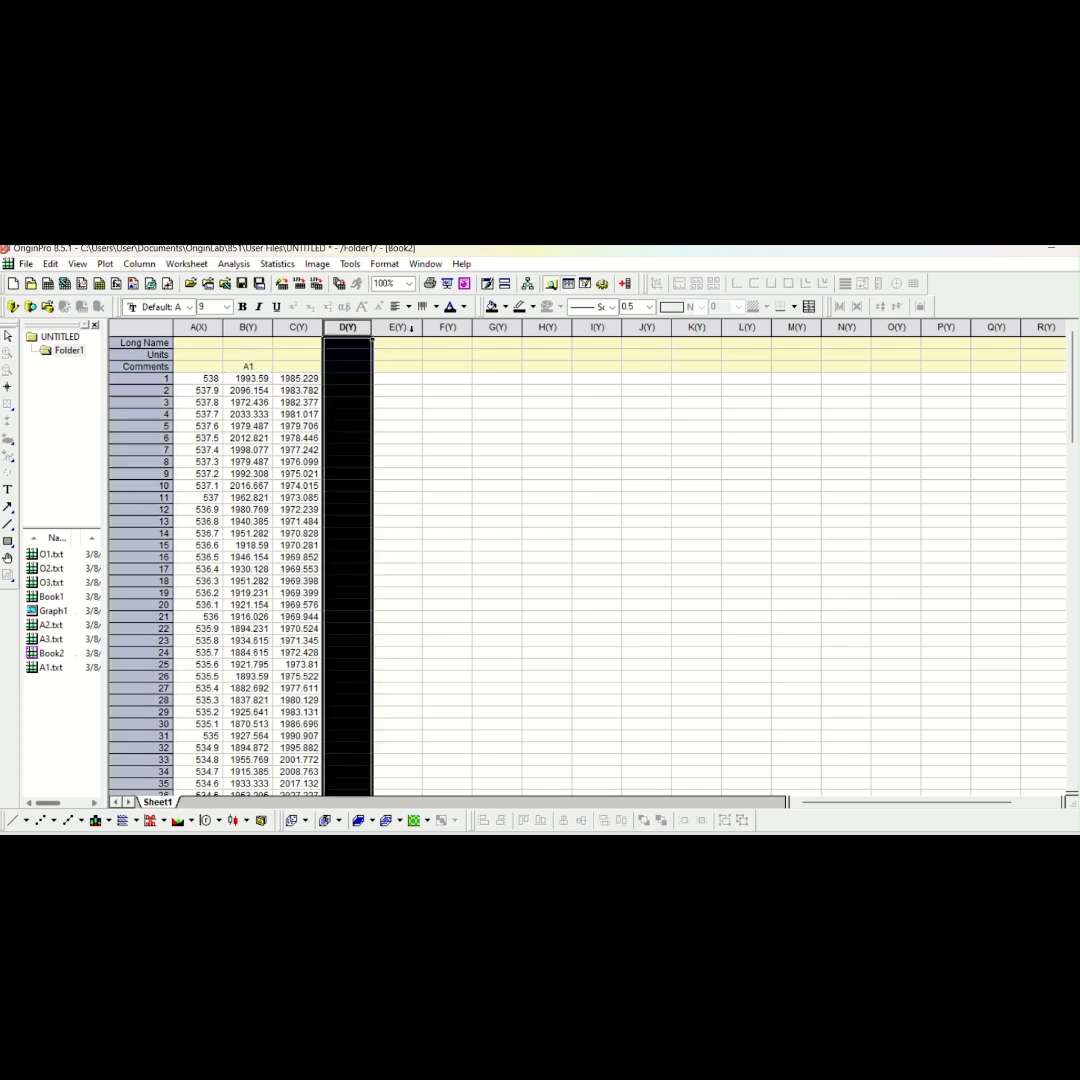
pyautogui.click(403, 327)
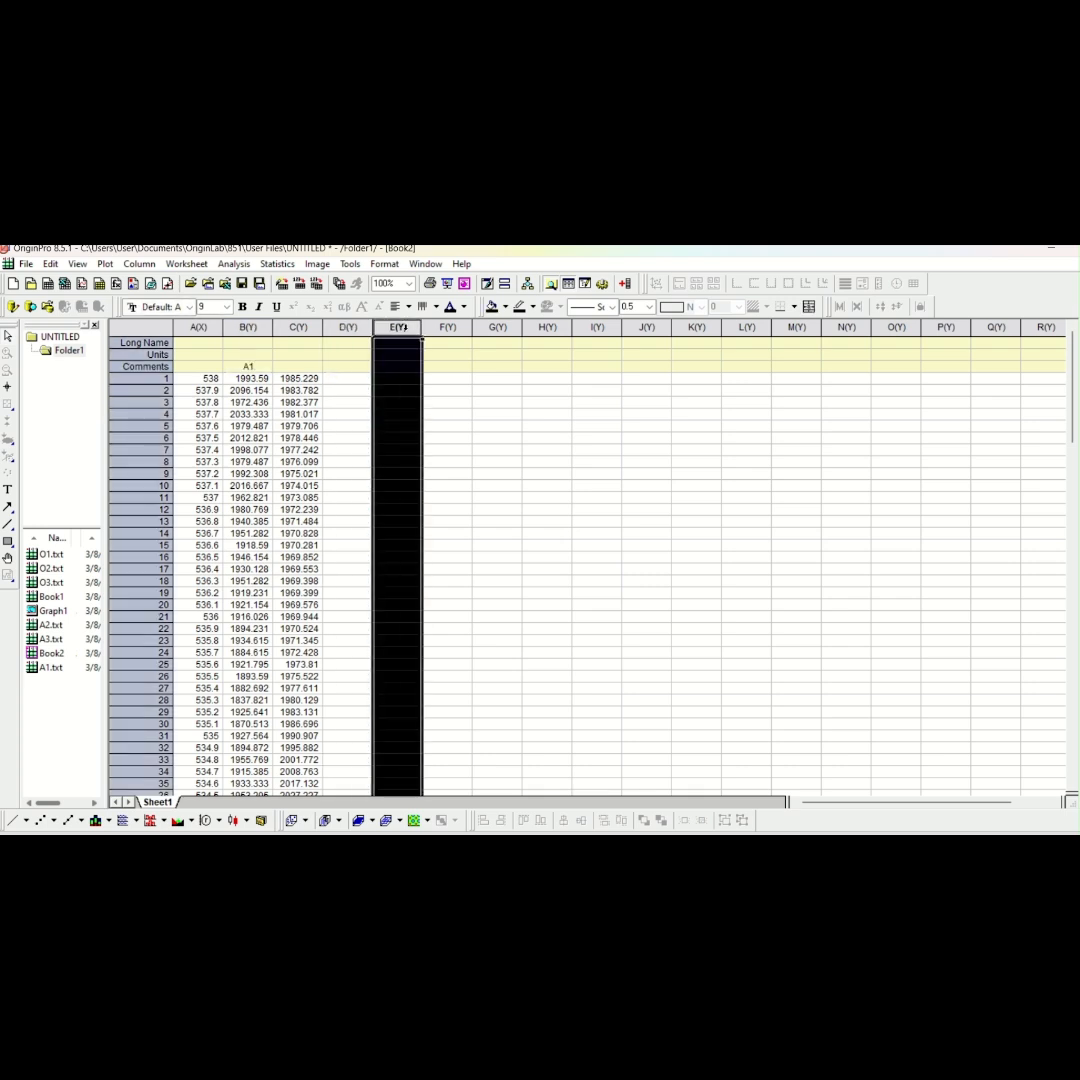
# Copy columns A to D of the A2 workbook into columns F to I of Book2
pyautogui.doubleClick(47, 625)
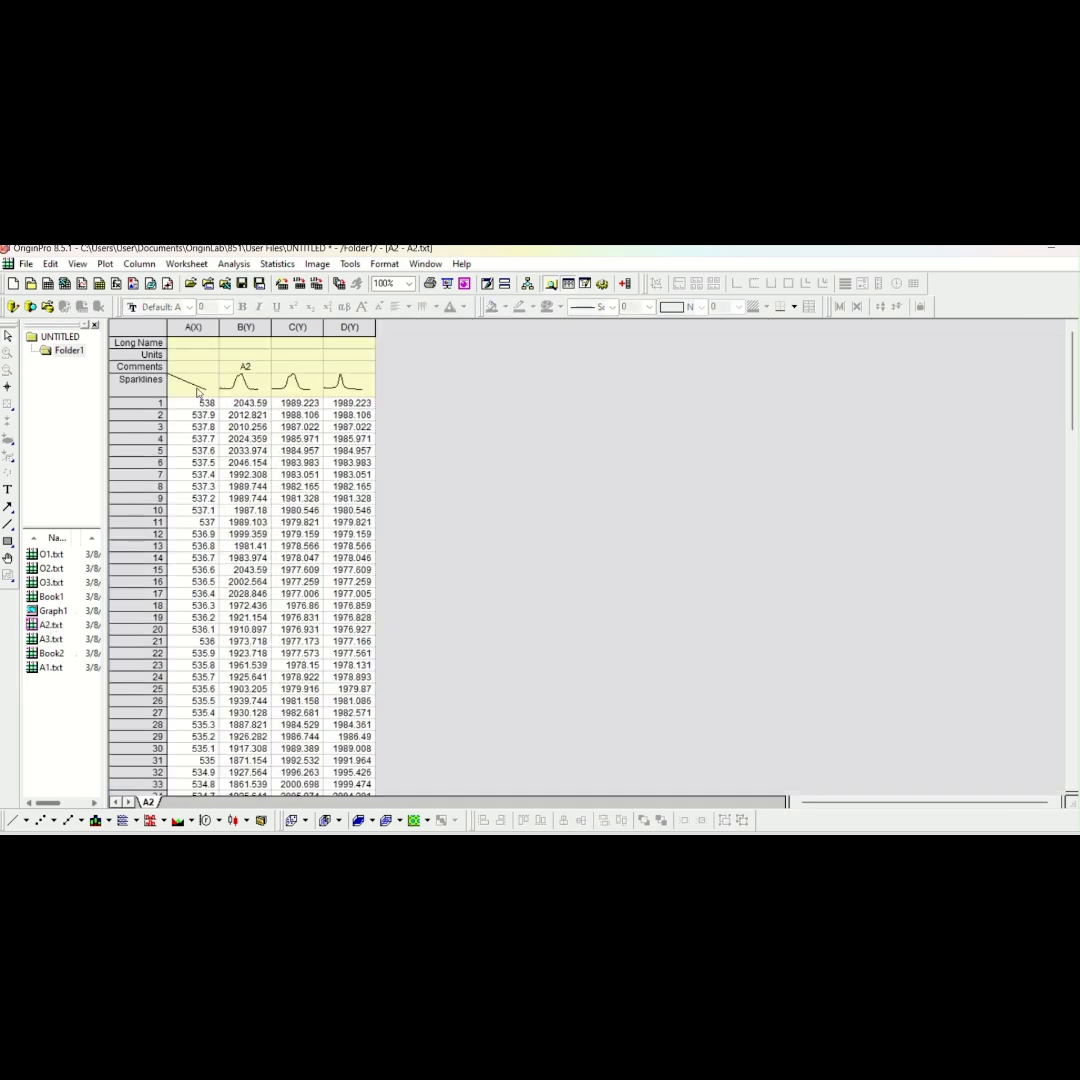
pyautogui.moveTo(175, 327); pyautogui.dragTo(245, 329)
pyautogui.moveTo(323, 340); pyautogui.dragTo(340, 345)
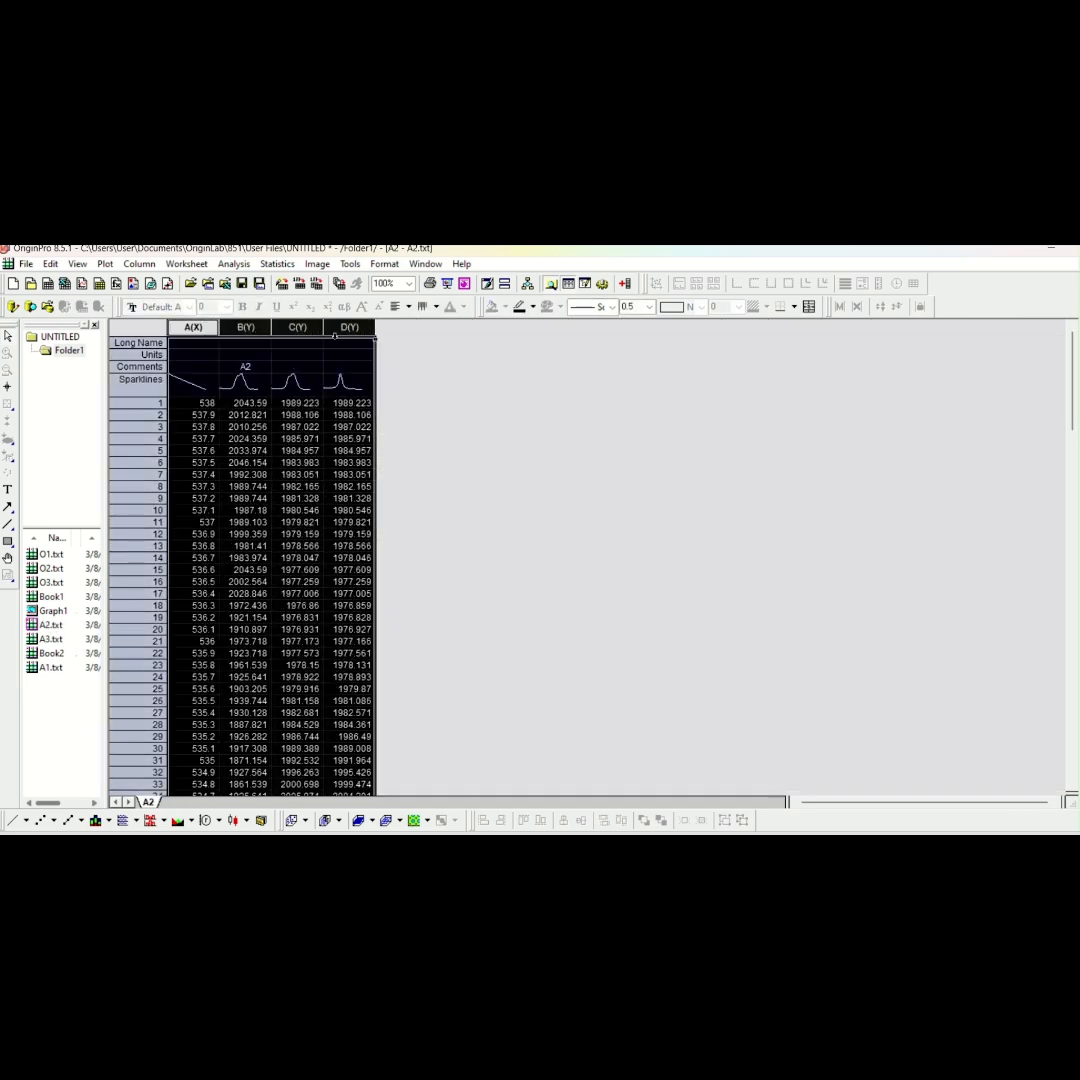
pyautogui.rightClick(340, 345)
pyautogui.click(375, 339)
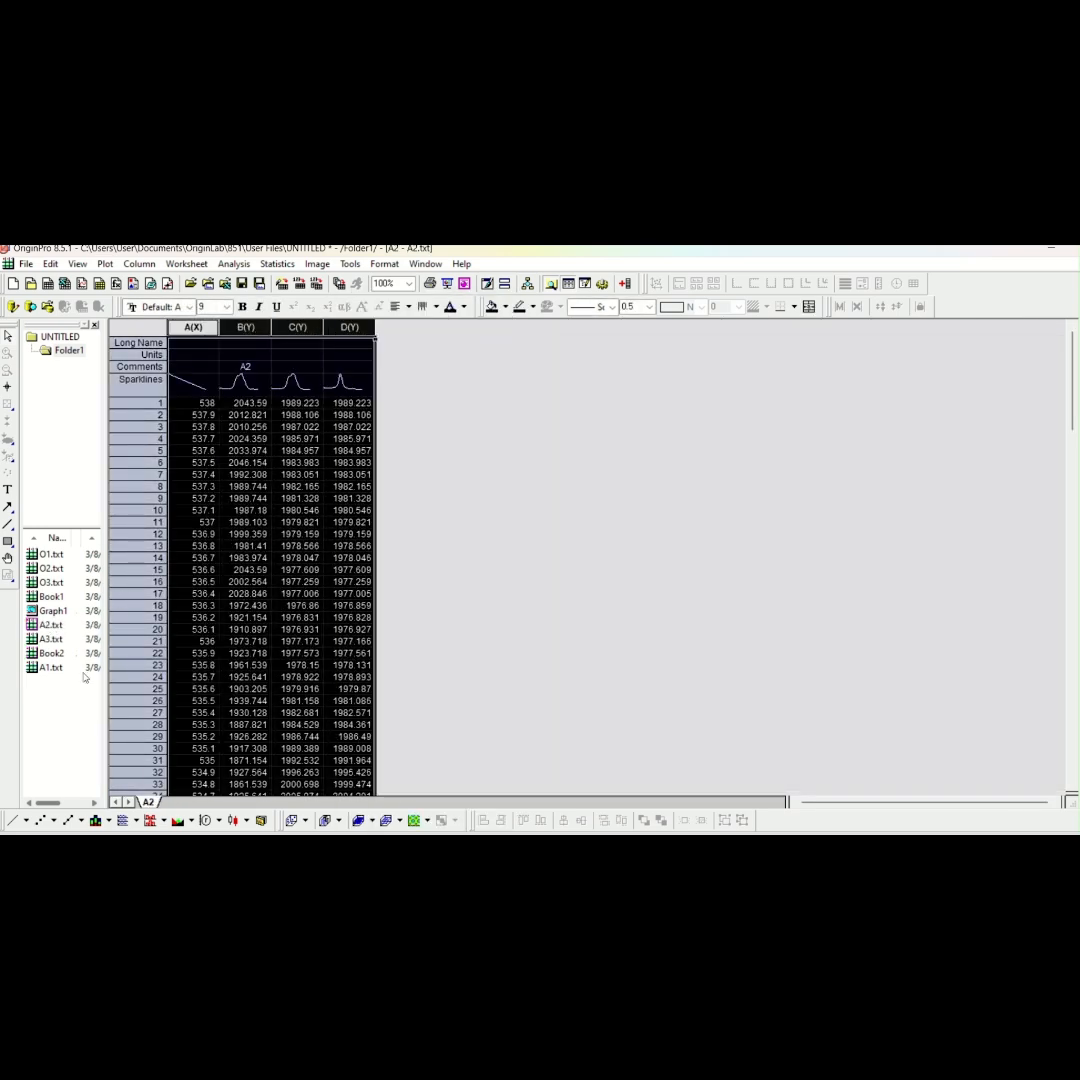
pyautogui.doubleClick(50, 655)
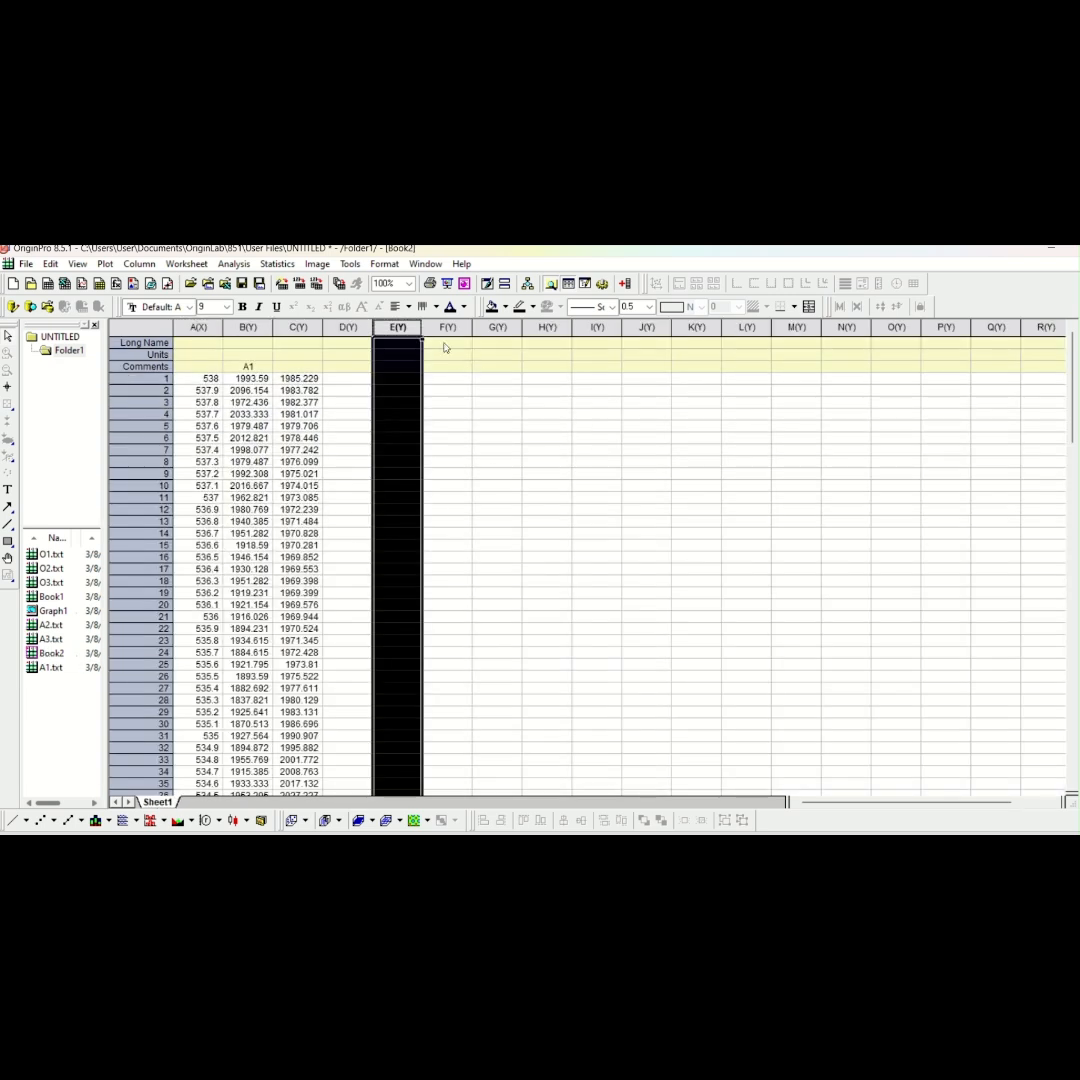
pyautogui.moveTo(447, 327); pyautogui.dragTo(588, 352)
pyautogui.rightClick(588, 371)
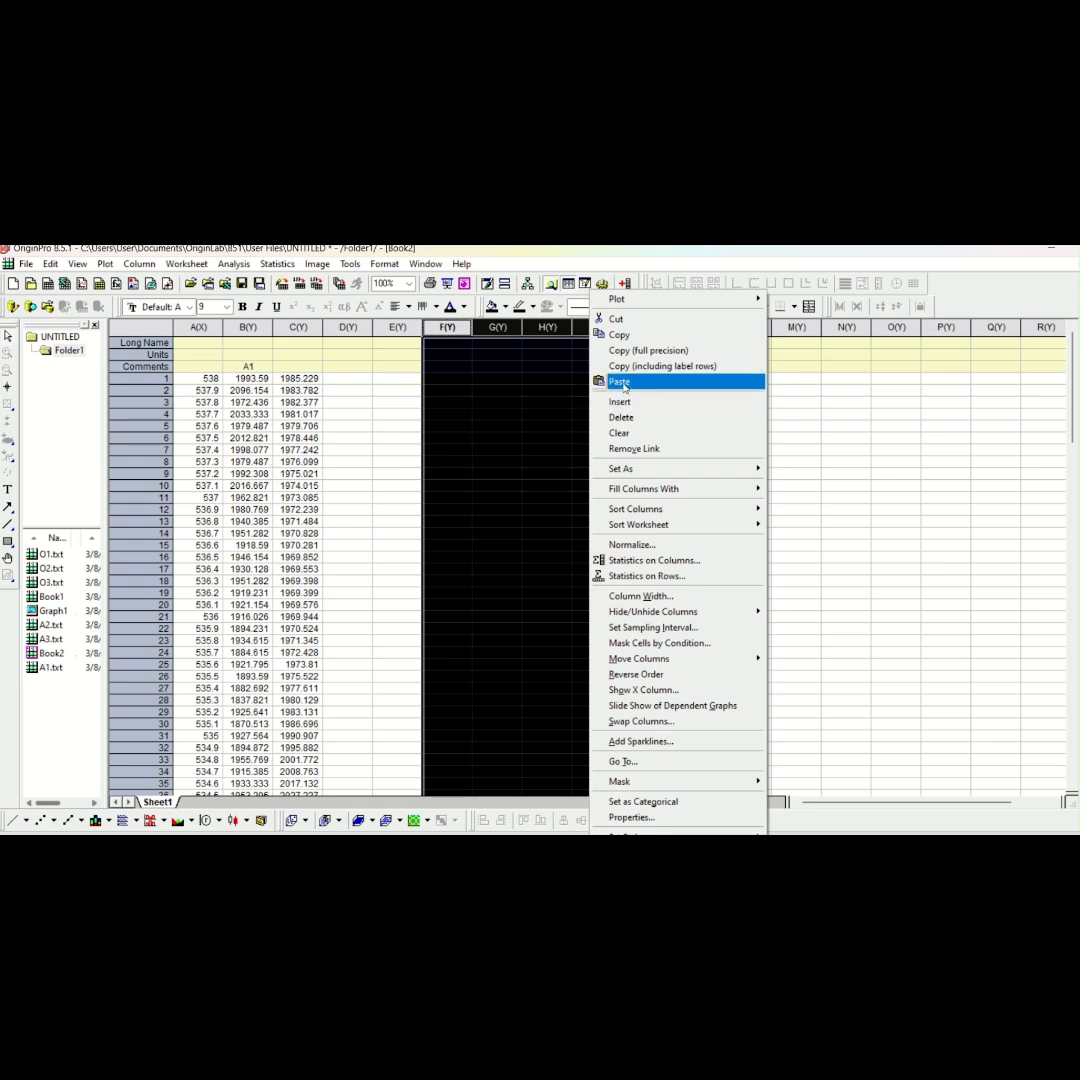
pyautogui.click(622, 382)
# Set column F of Book2 as an X column and enter A2 as the comment of column G
pyautogui.click(448, 327)
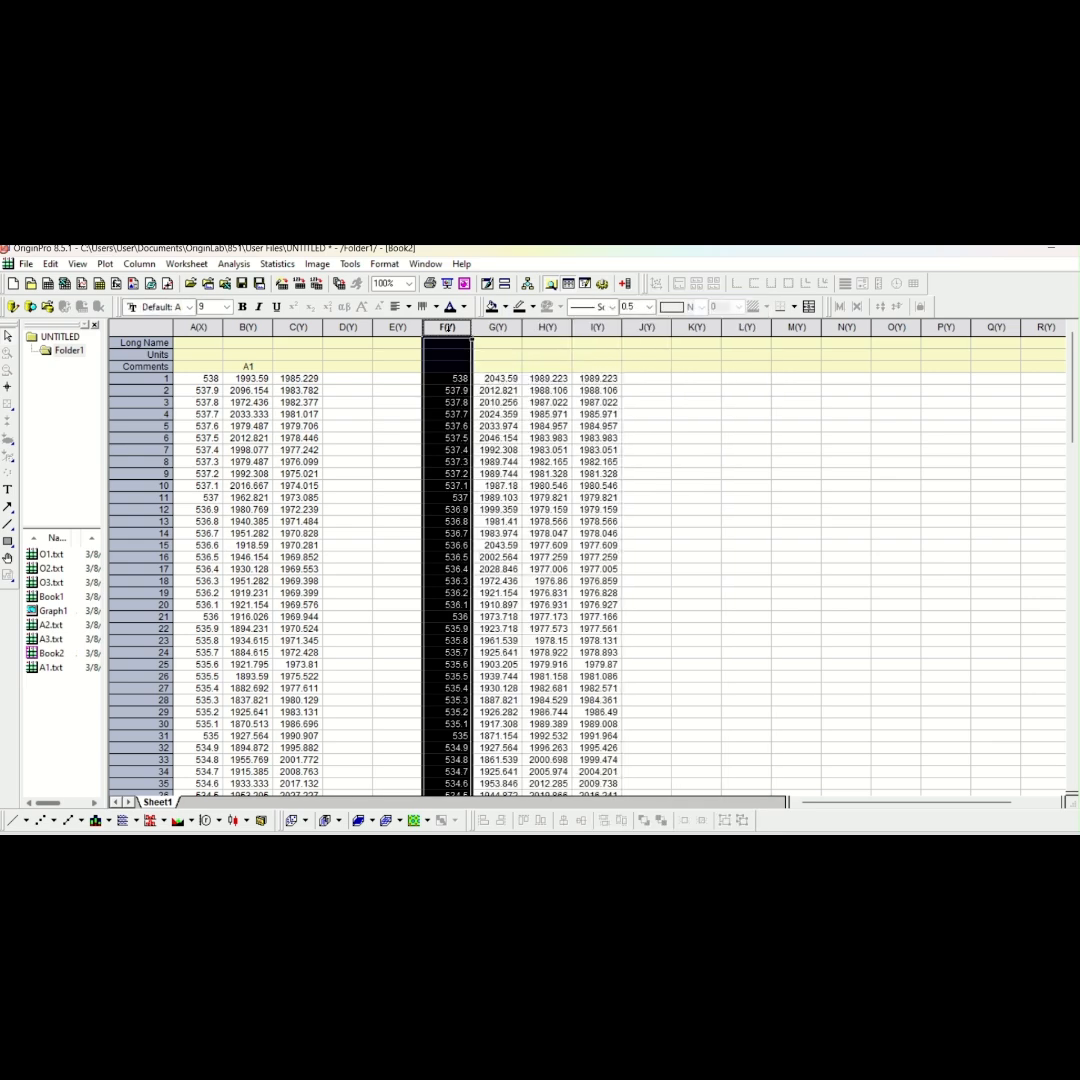
pyautogui.rightClick(448, 327)
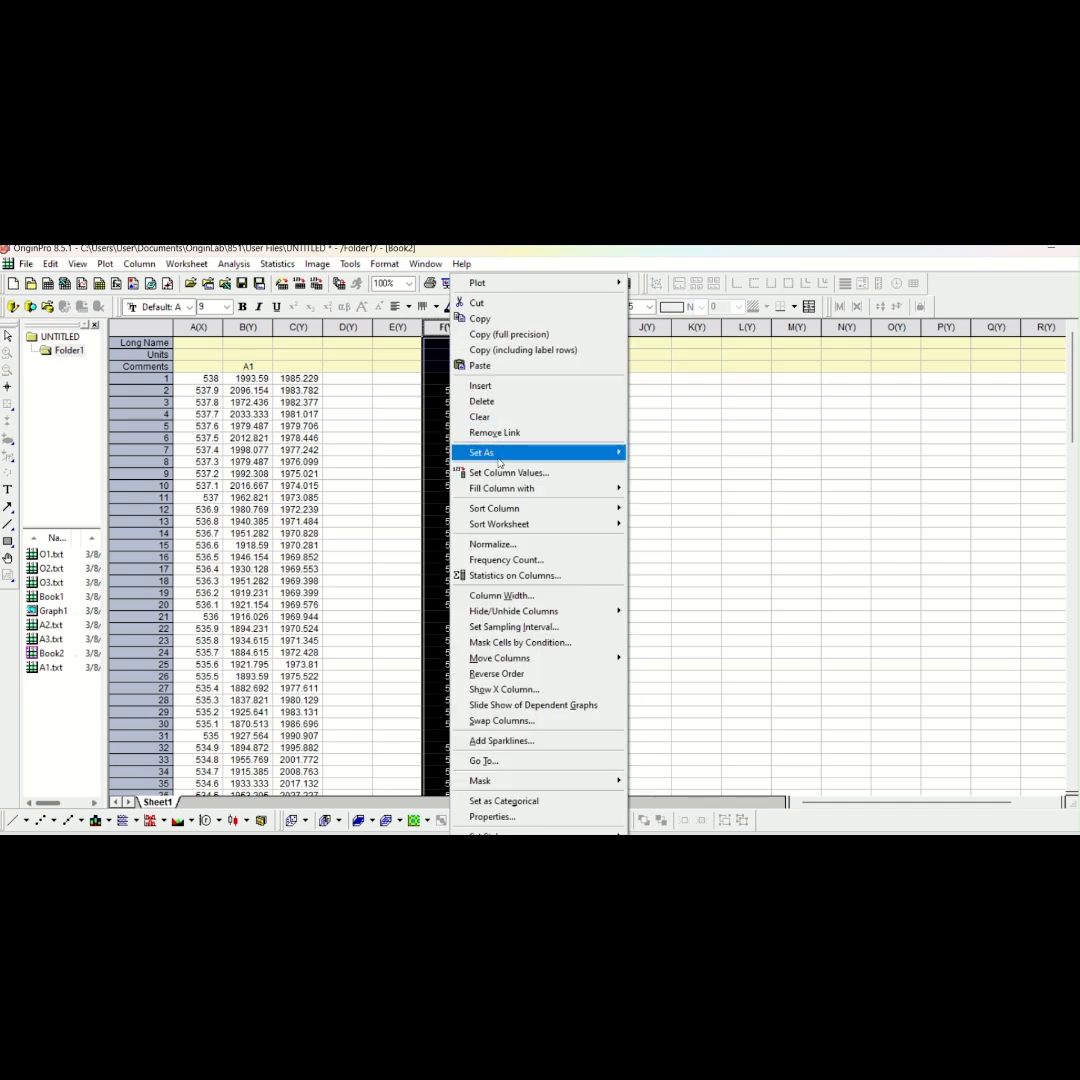
pyautogui.moveTo(500, 462)
pyautogui.click(645, 453)
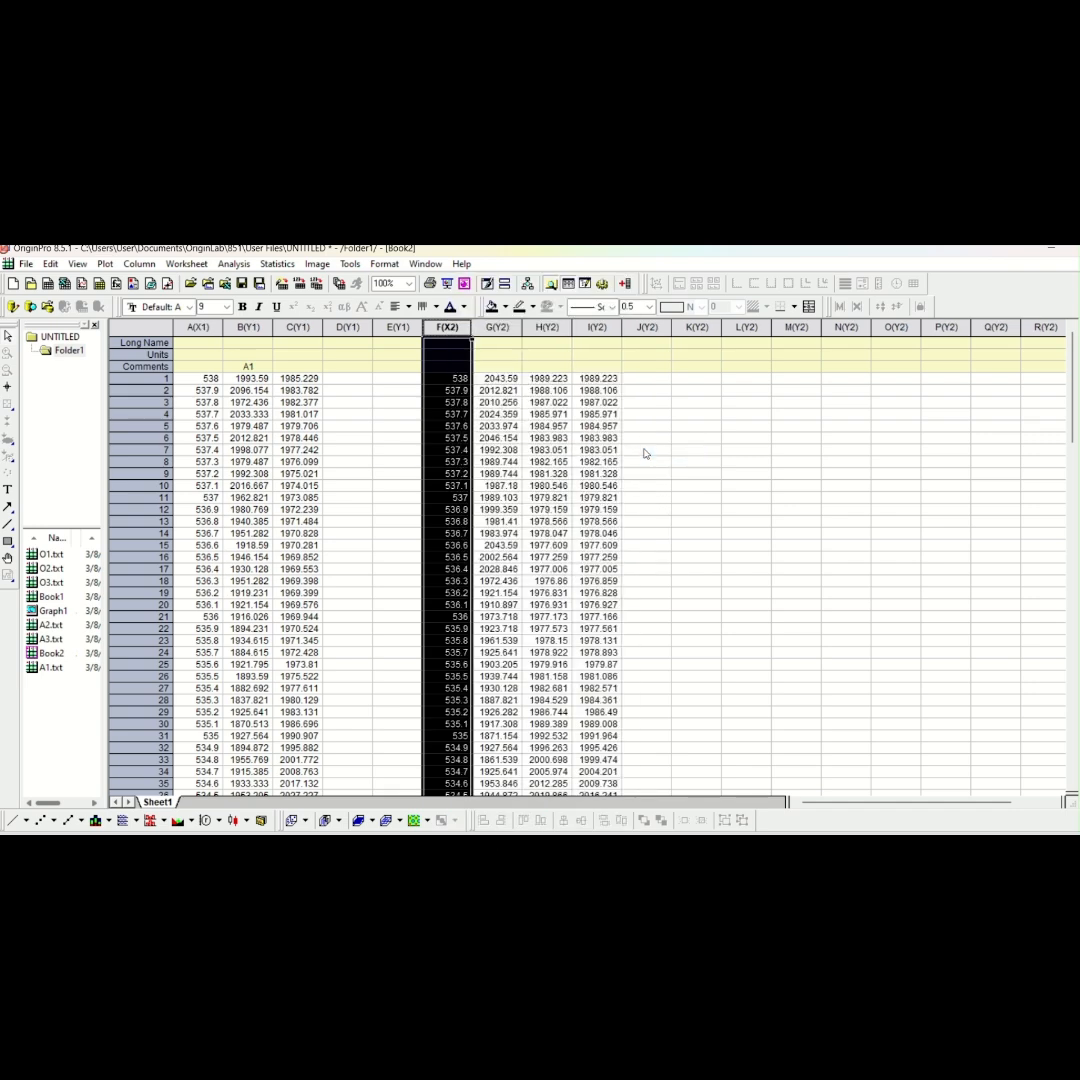
pyautogui.click(501, 367)
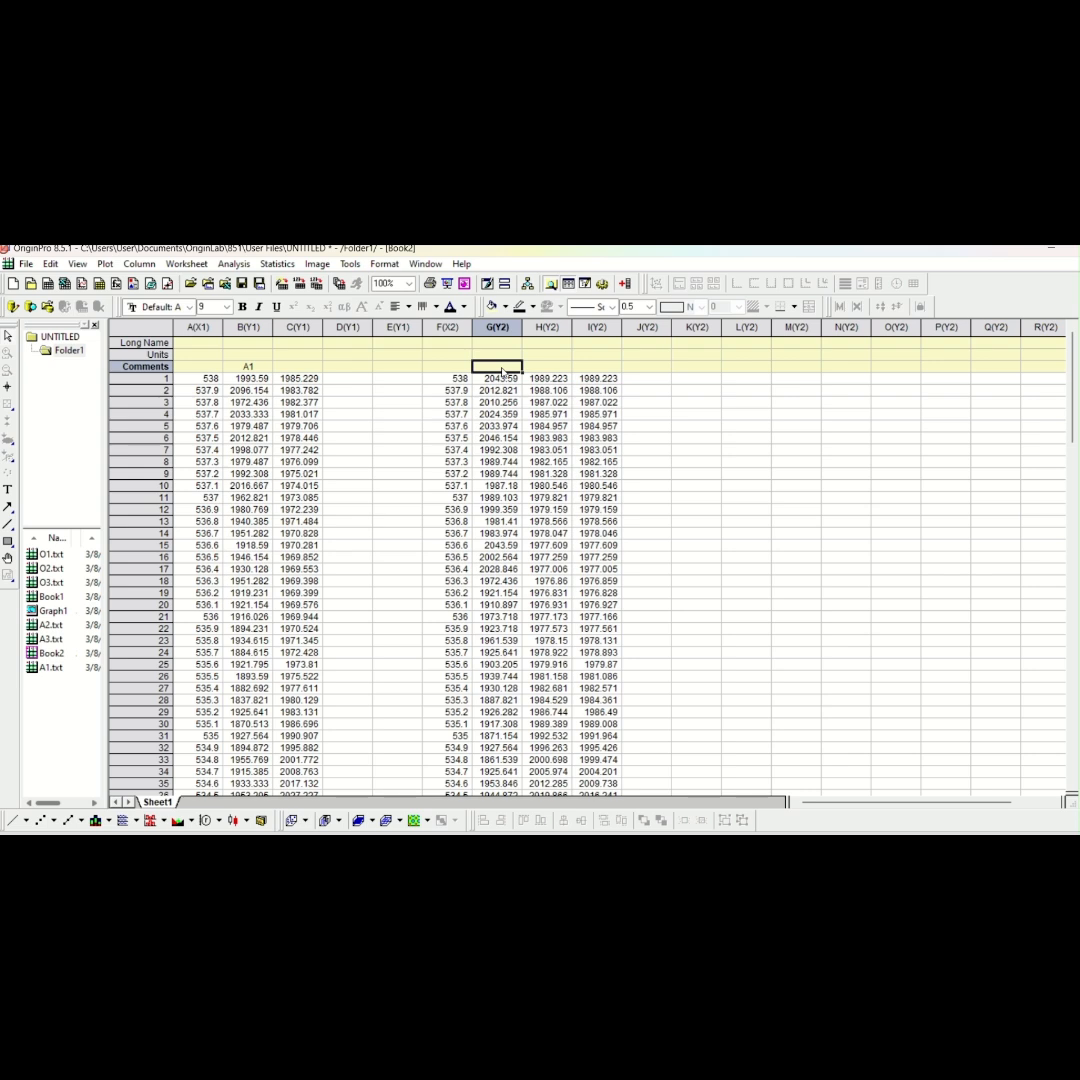
pyautogui.write('A2')
# Copy columns A to E of the A3 workbook into columns K to O of Book2
pyautogui.doubleClick(50, 638)
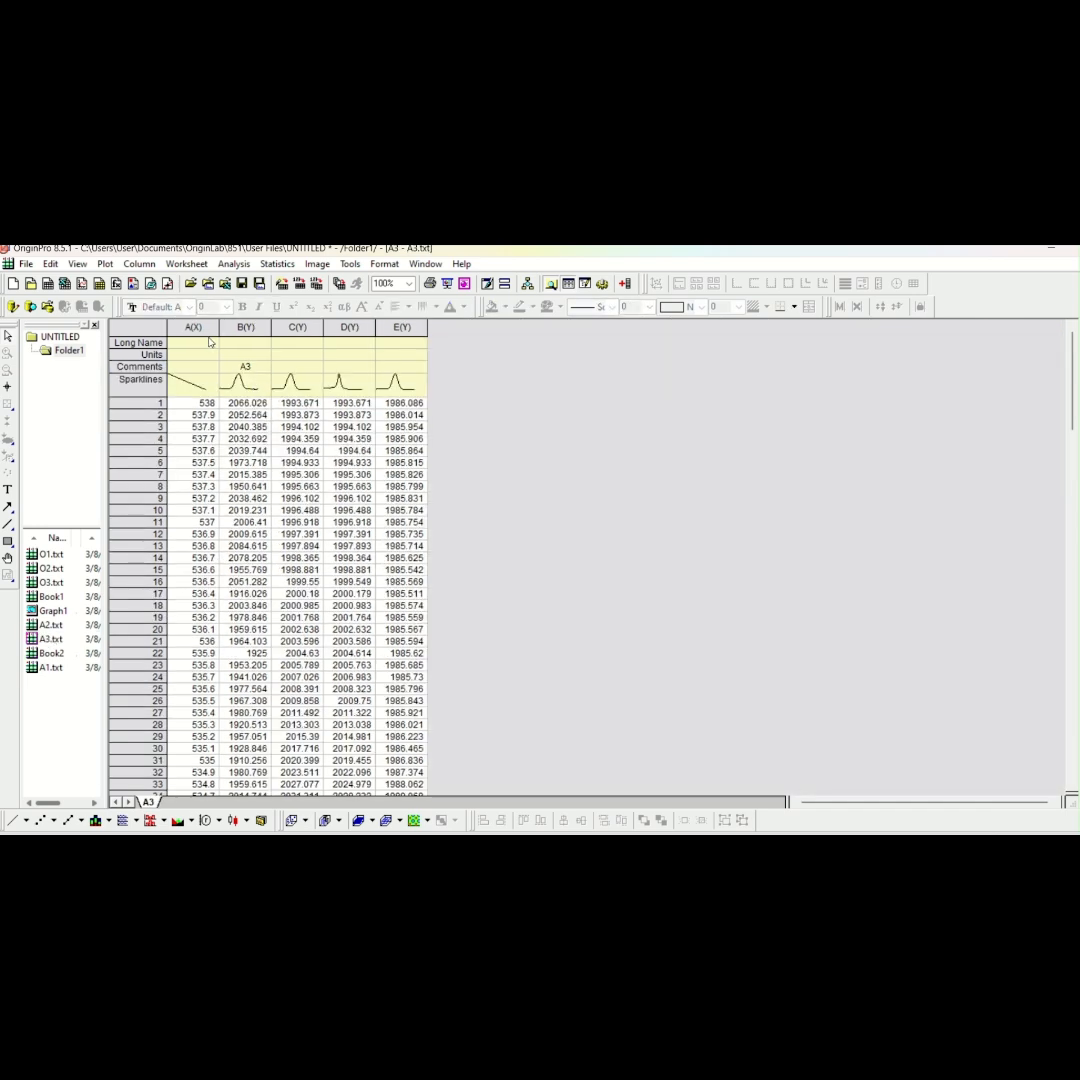
pyautogui.moveTo(195, 327); pyautogui.dragTo(400, 328)
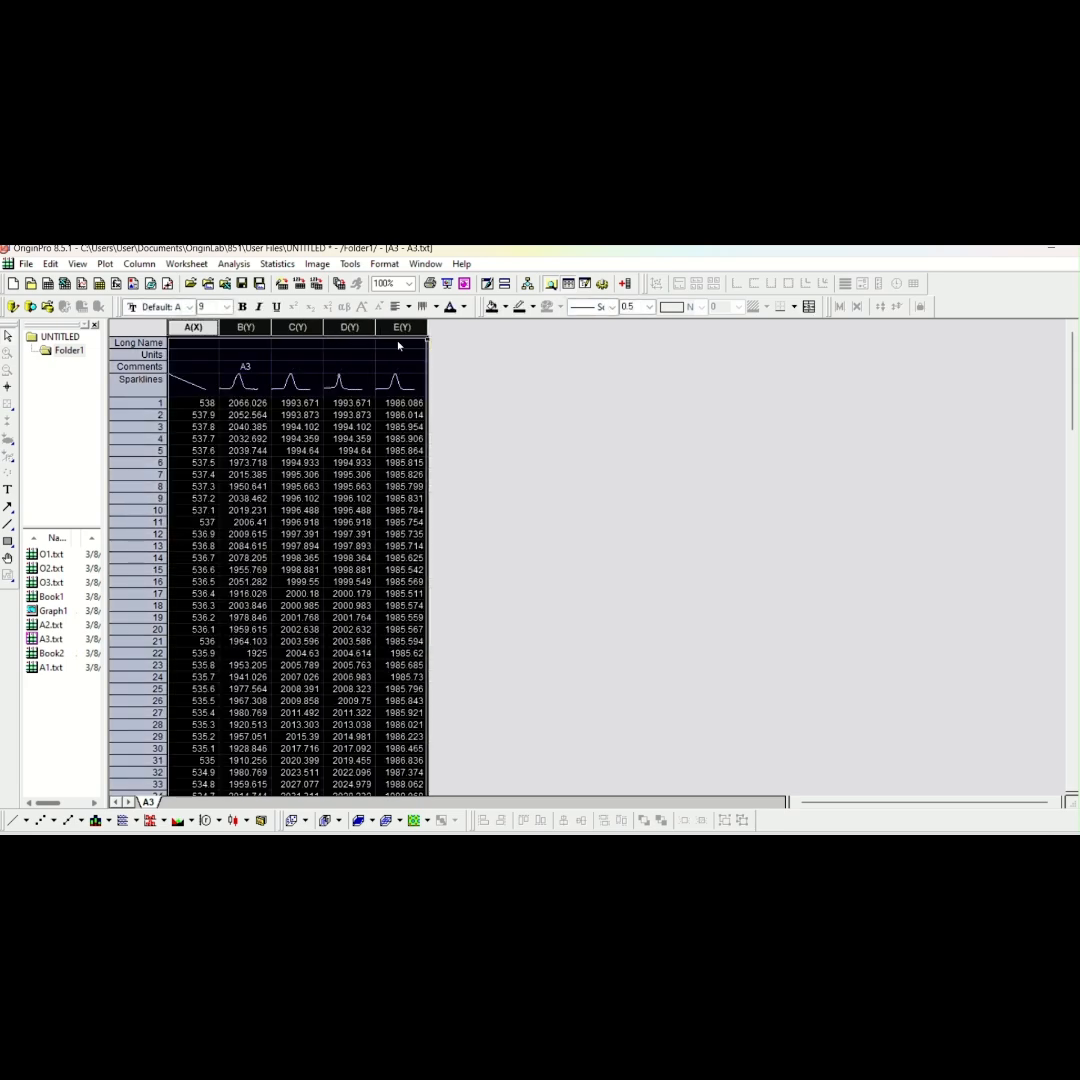
pyautogui.rightClick(398, 346)
pyautogui.click(405, 336)
pyautogui.doubleClick(51, 653)
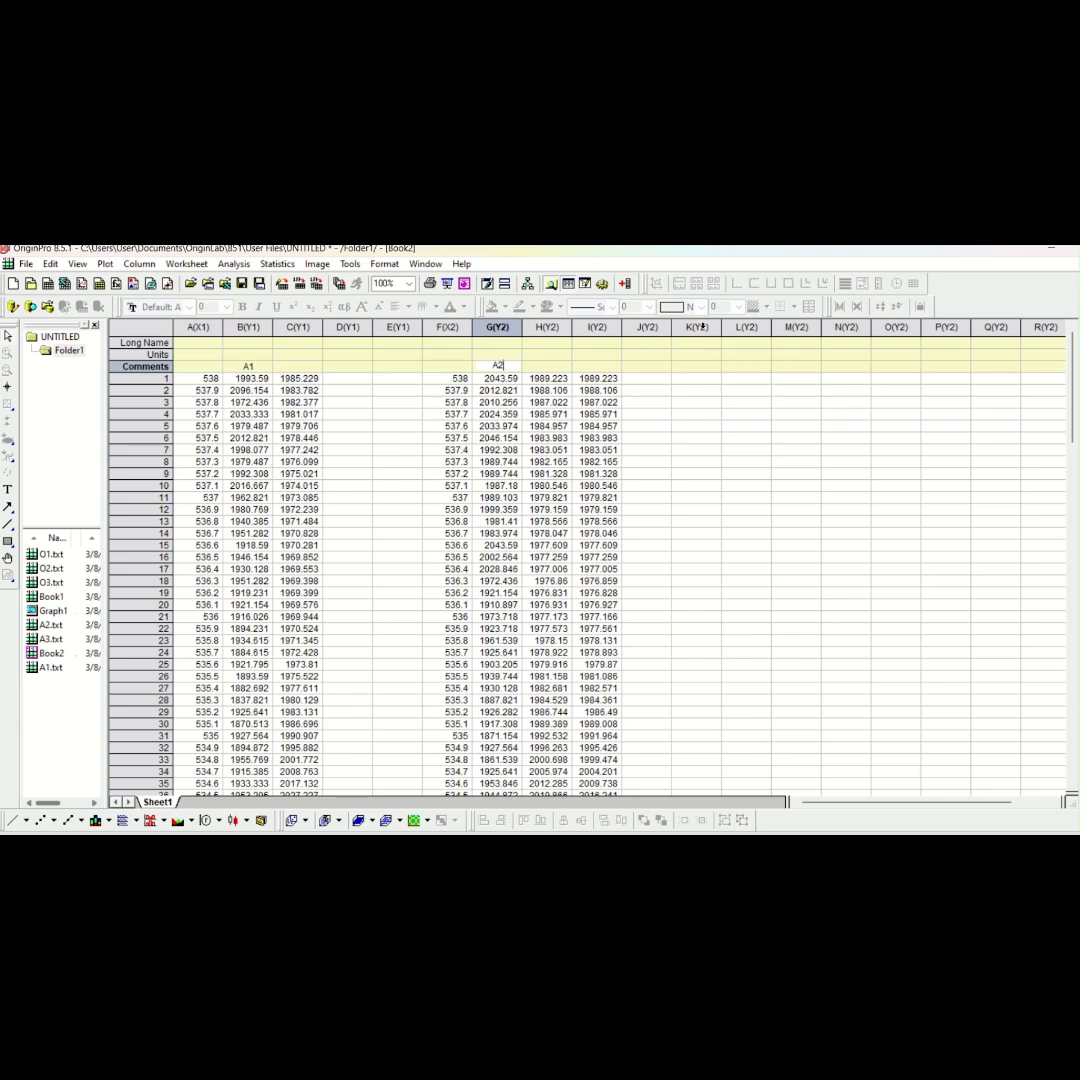
pyautogui.click(718, 327)
pyautogui.moveTo(726, 327); pyautogui.dragTo(896, 333)
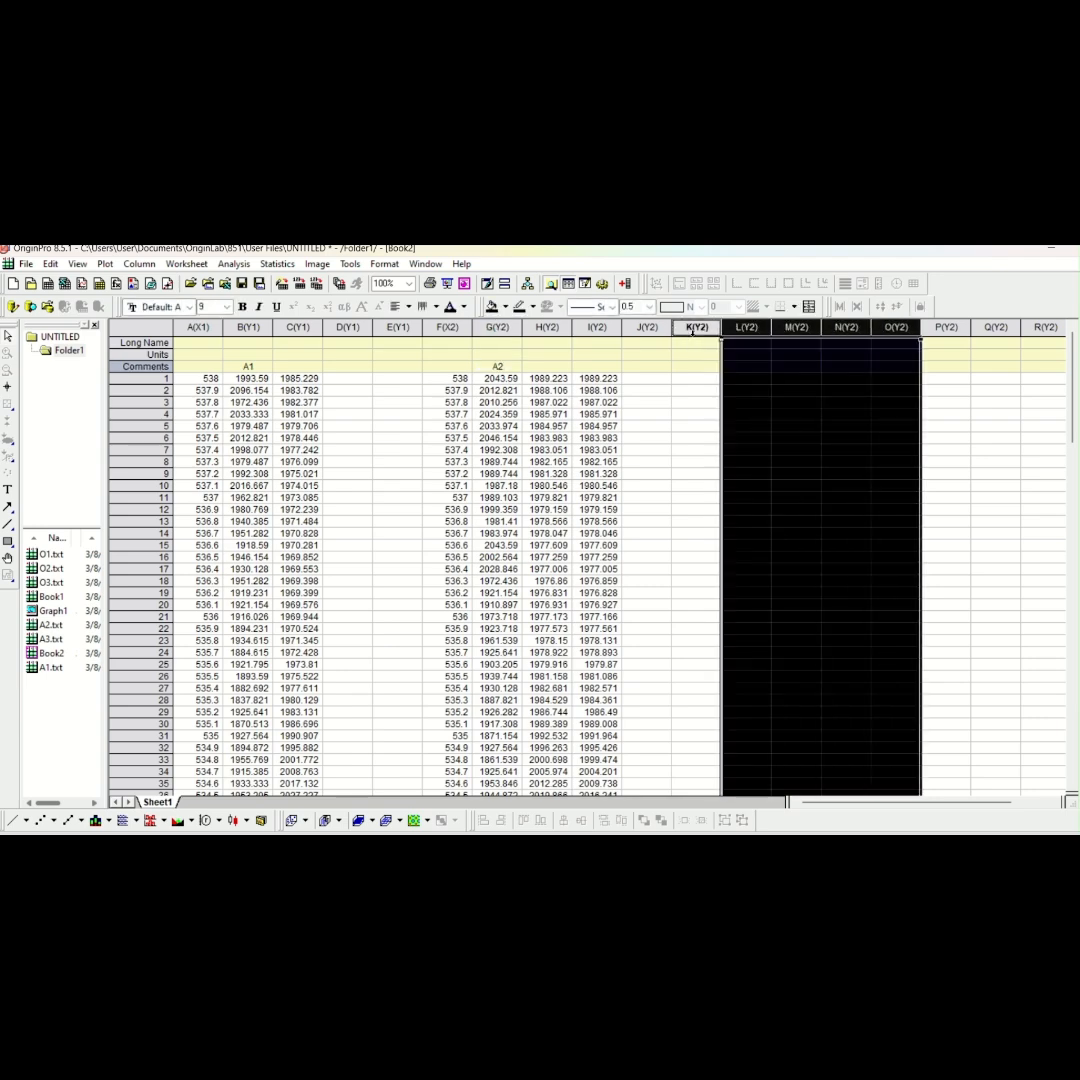
pyautogui.moveTo(740, 330); pyautogui.dragTo(880, 337)
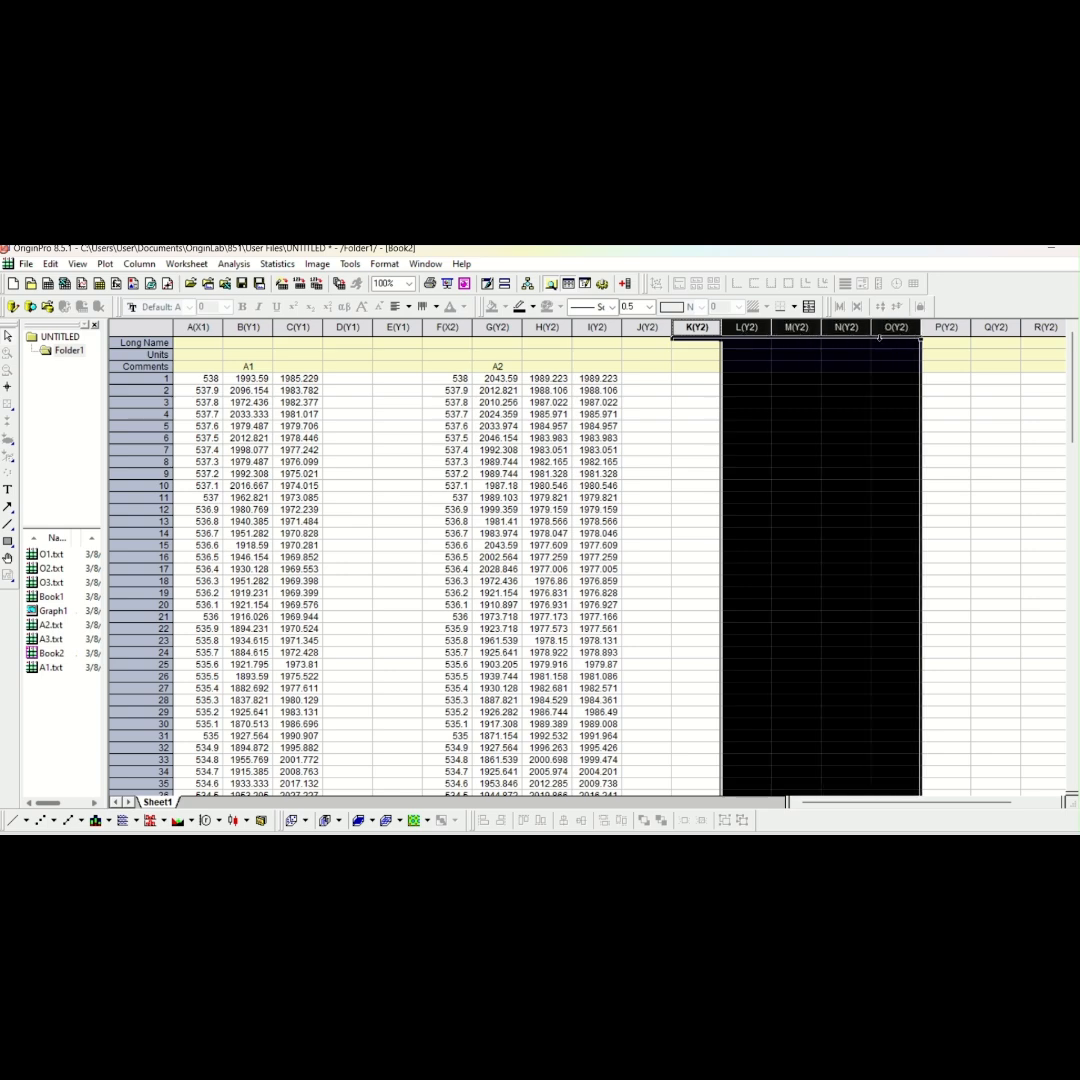
pyautogui.moveTo(697, 328); pyautogui.dragTo(884, 352)
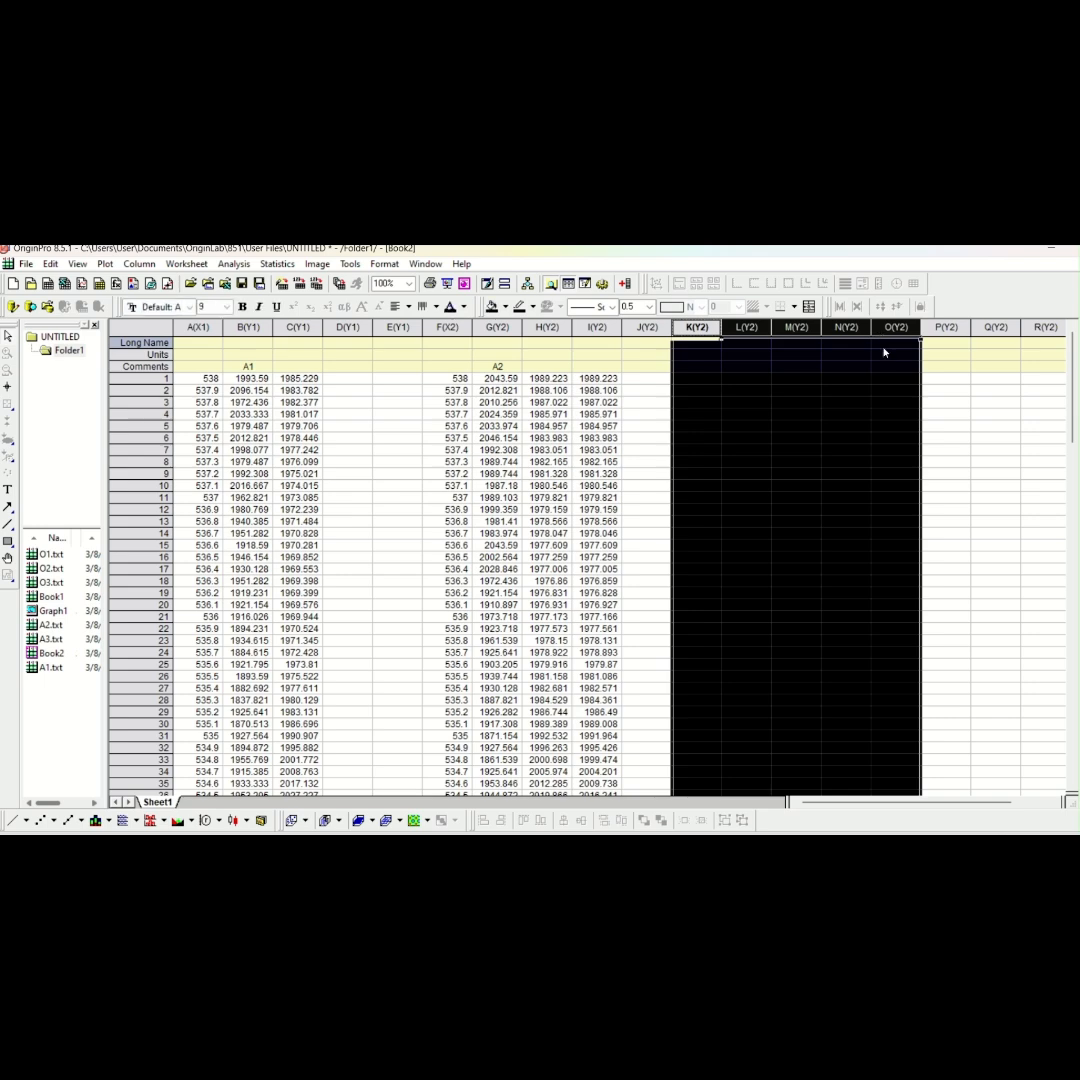
pyautogui.rightClick(884, 352)
pyautogui.click(870, 378)
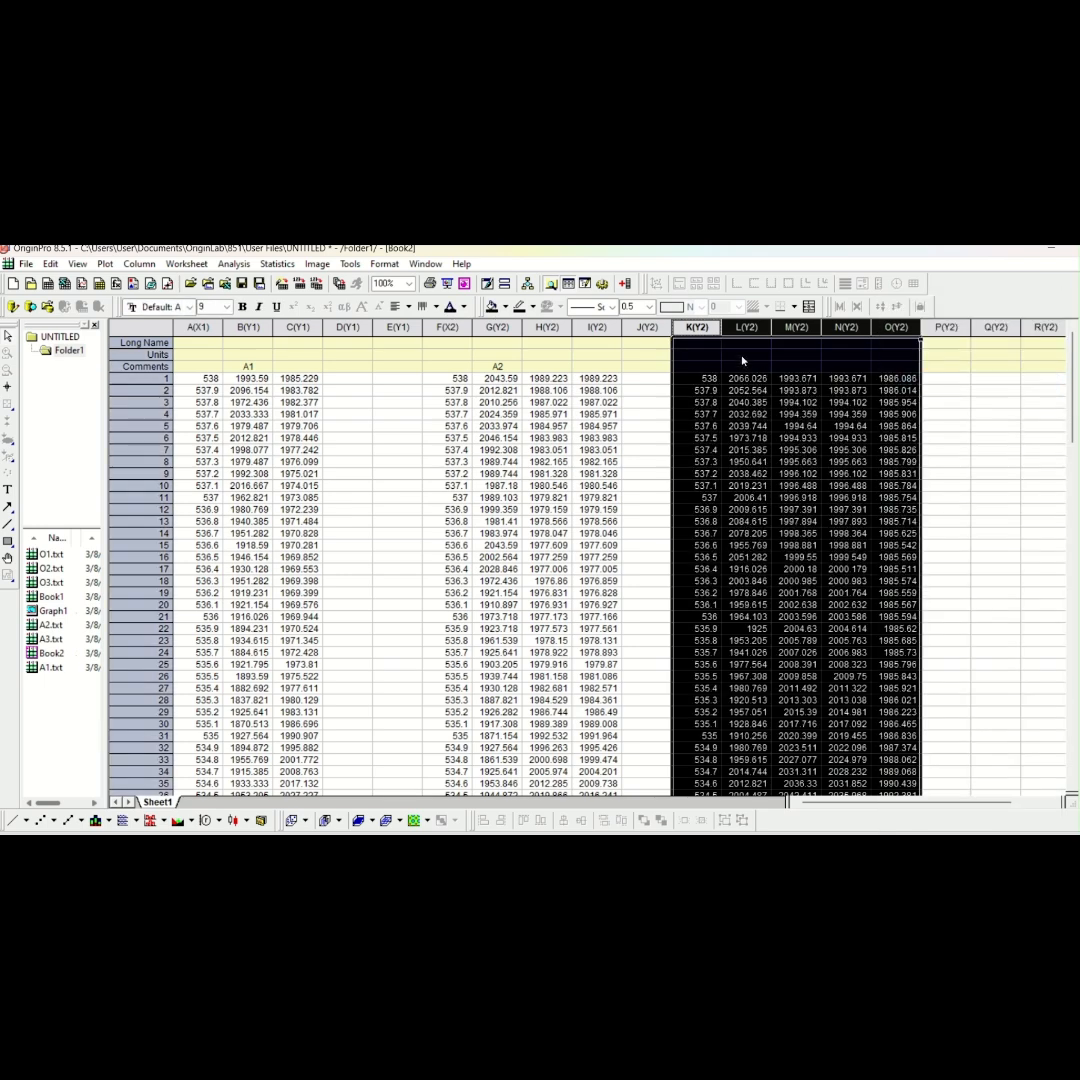
# Enter A3 as the comment of column L and set column K as an X column
pyautogui.click(742, 358)
pyautogui.click(743, 367)
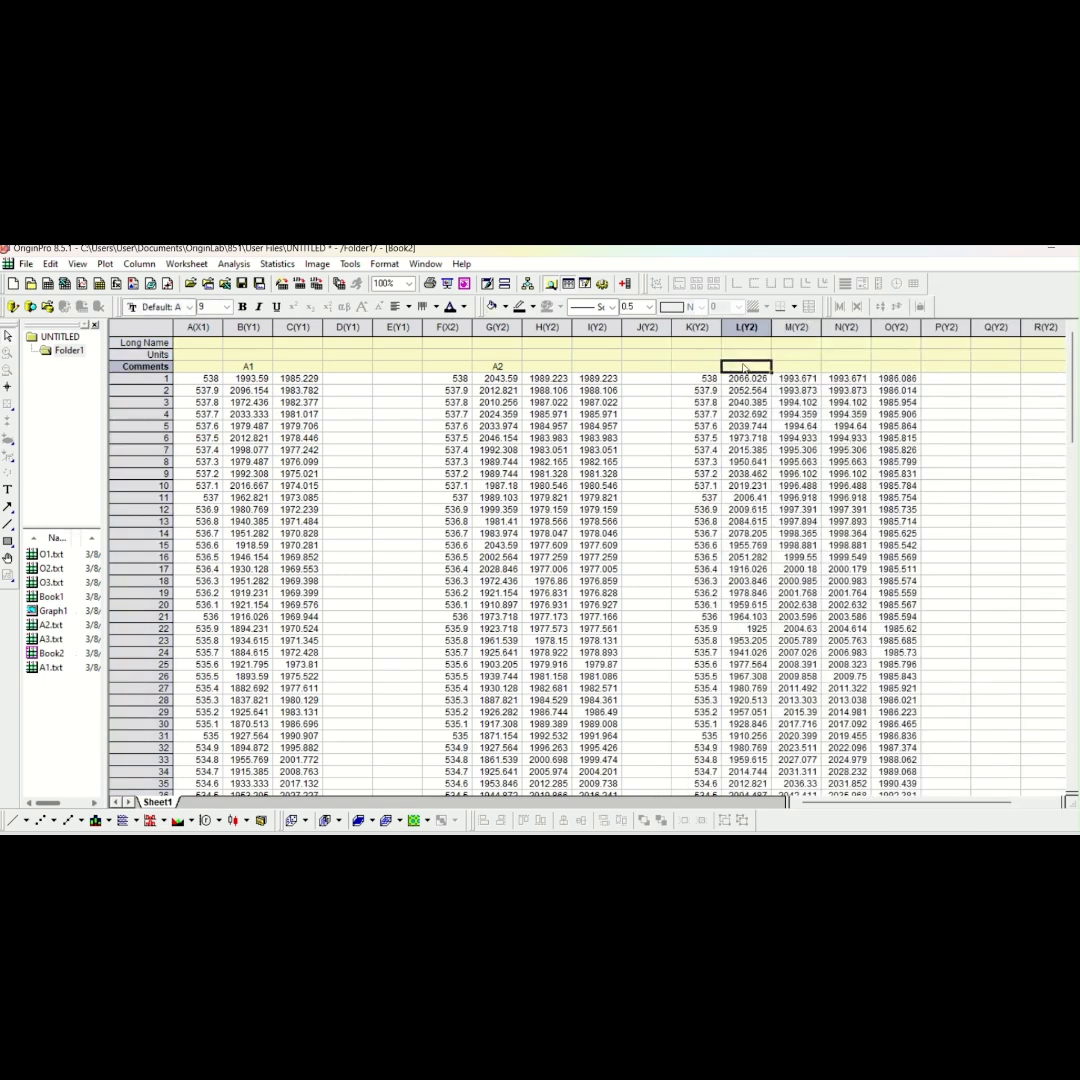
pyautogui.write('A3')
pyautogui.click(693, 327)
pyautogui.rightClick(693, 327)
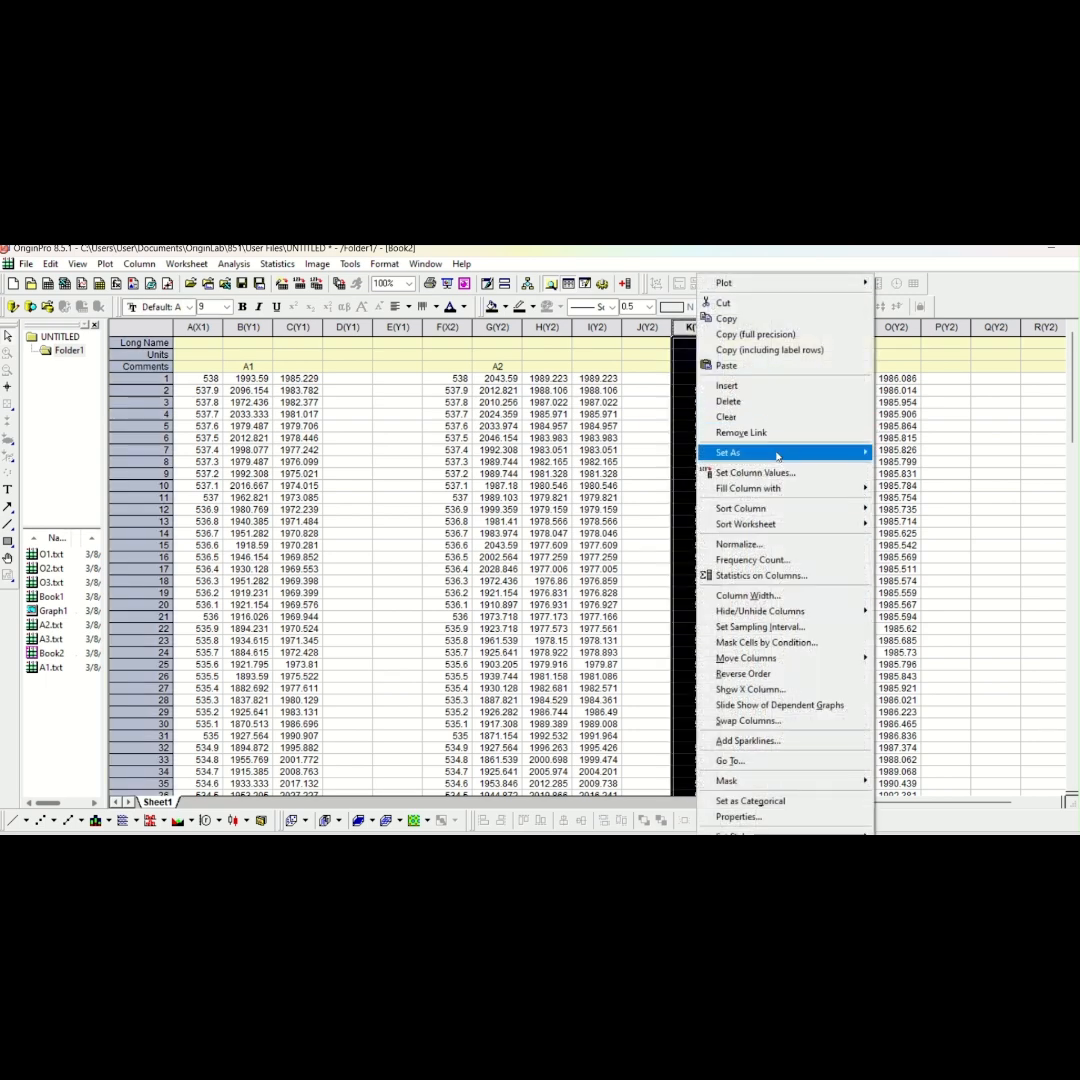
pyautogui.moveTo(790, 452)
pyautogui.click(913, 457)
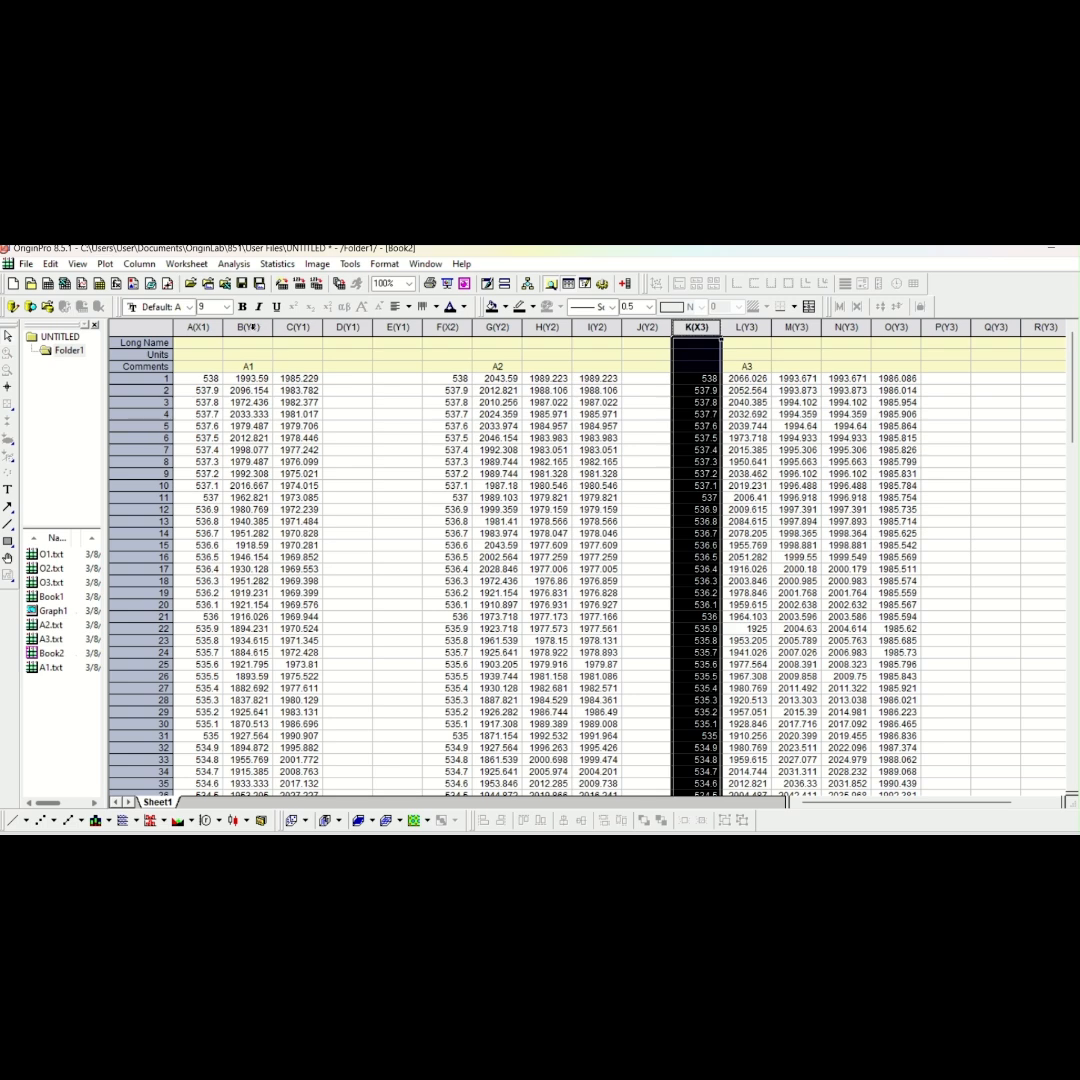
# Copy columns B and C of Book2 into the empty columns D and E
pyautogui.moveTo(248, 327); pyautogui.dragTo(286, 327)
pyautogui.rightClick(286, 327)
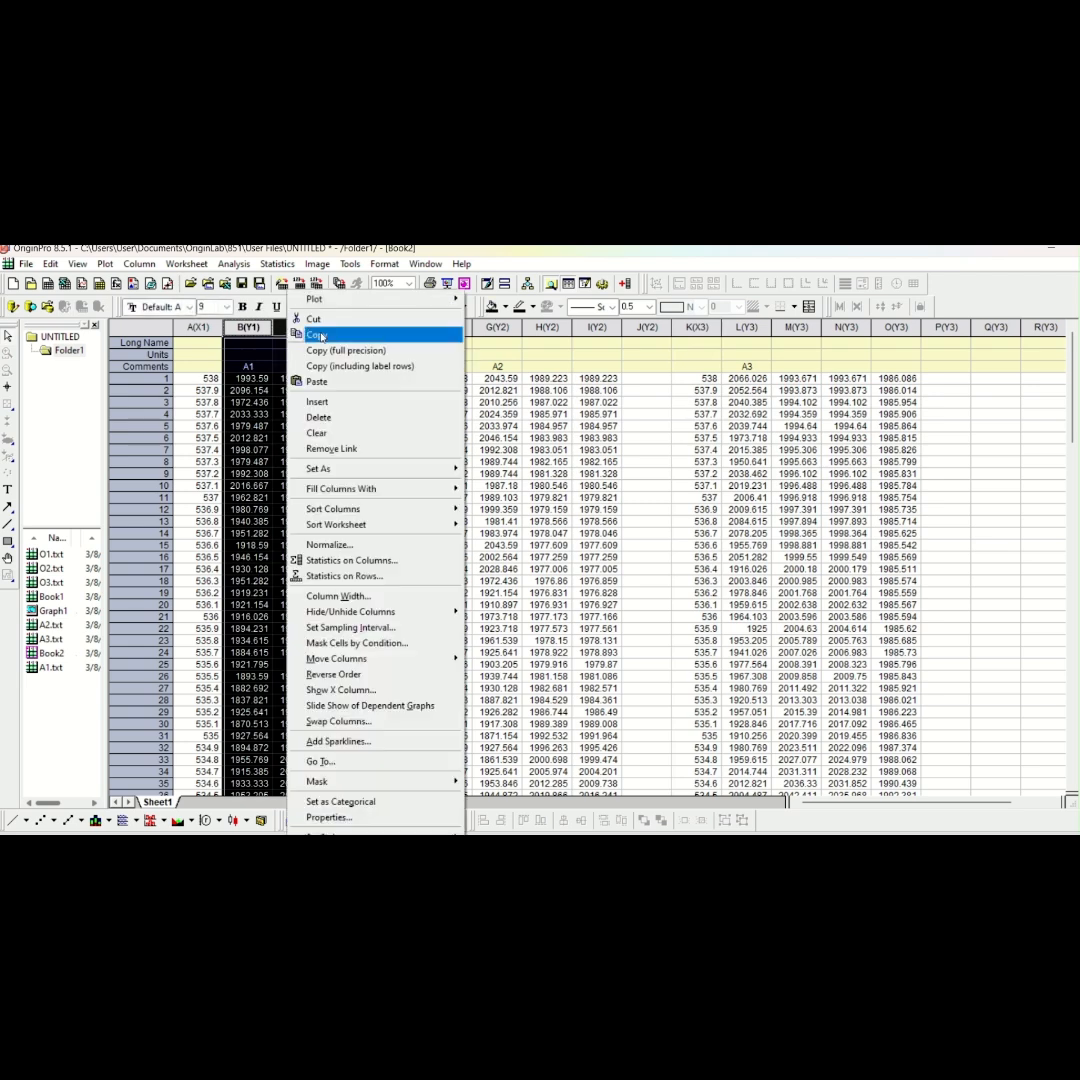
pyautogui.click(331, 330)
pyautogui.moveTo(338, 330); pyautogui.dragTo(395, 327)
pyautogui.rightClick(398, 327)
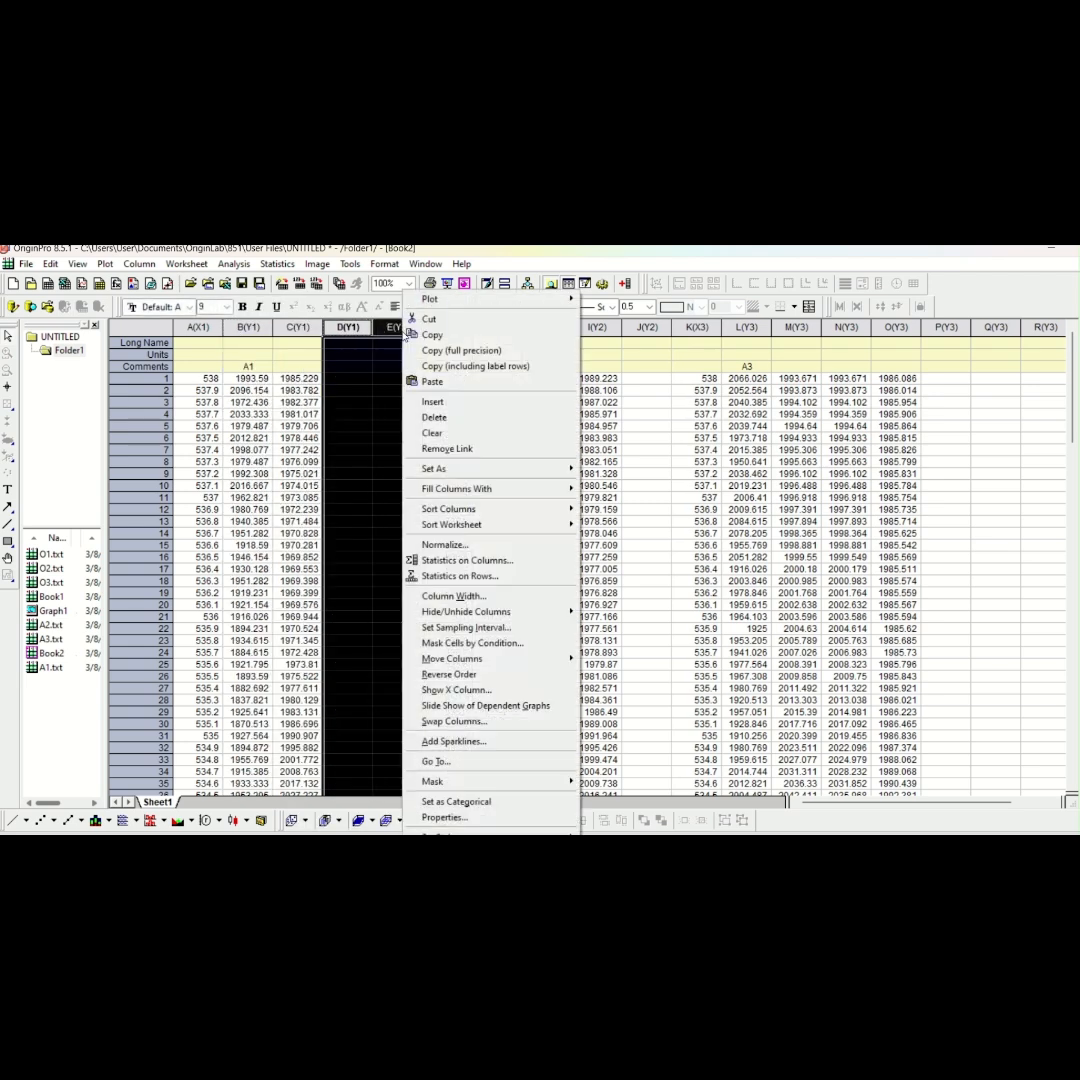
pyautogui.click(455, 383)
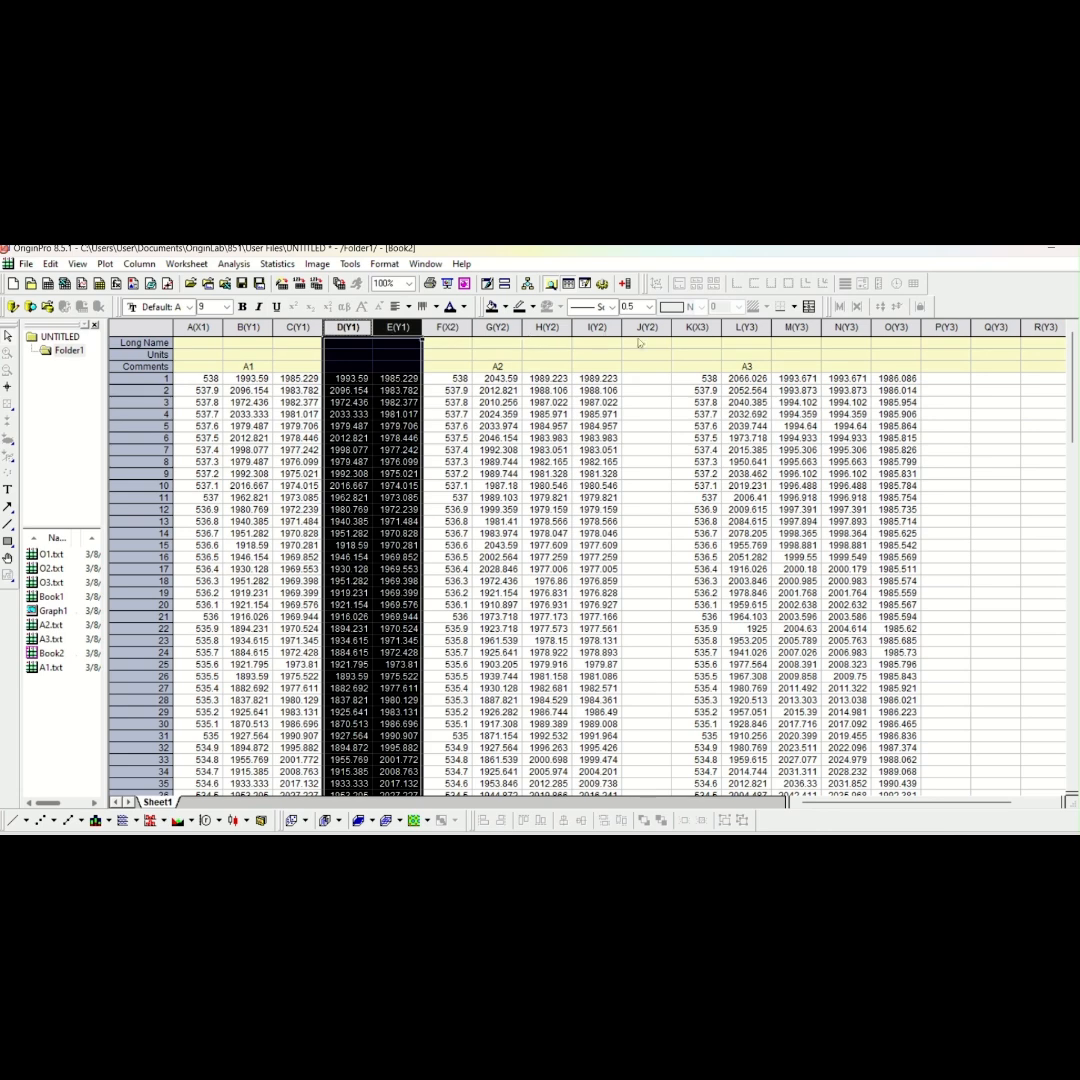
# Copy column I of Book2 into the empty column J
pyautogui.click(588, 328)
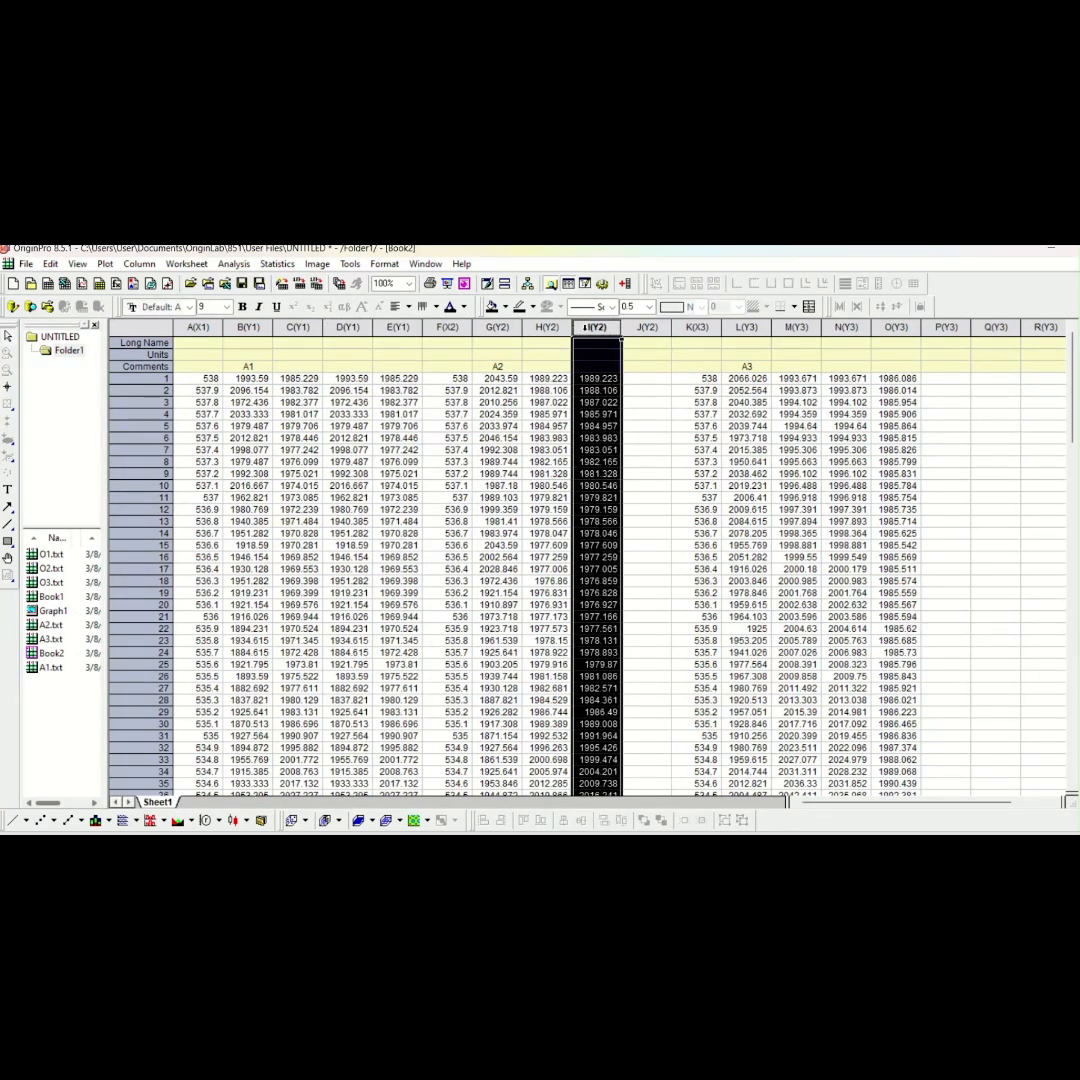
pyautogui.rightClick(588, 333)
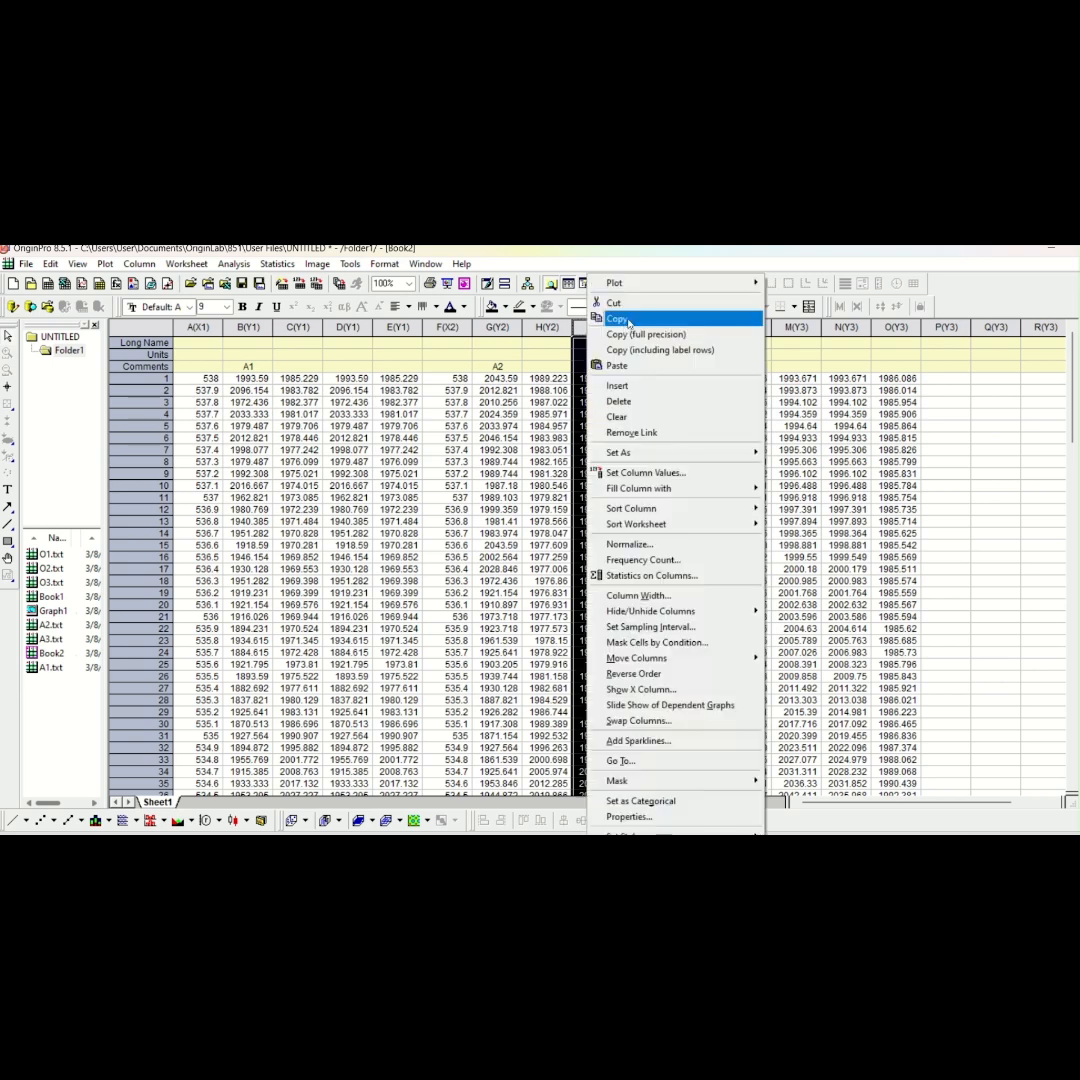
pyautogui.click(630, 320)
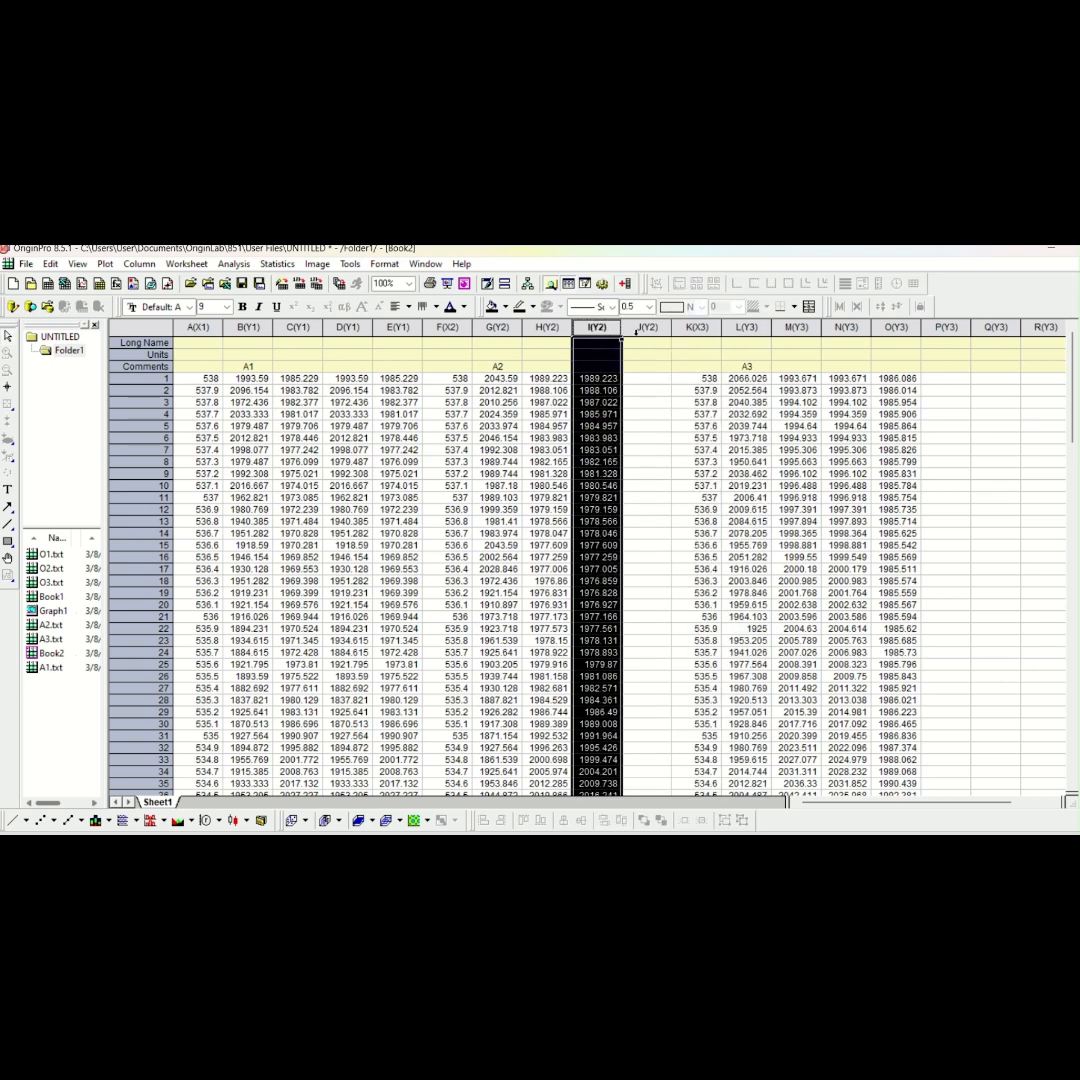
pyautogui.rightClick(636, 331)
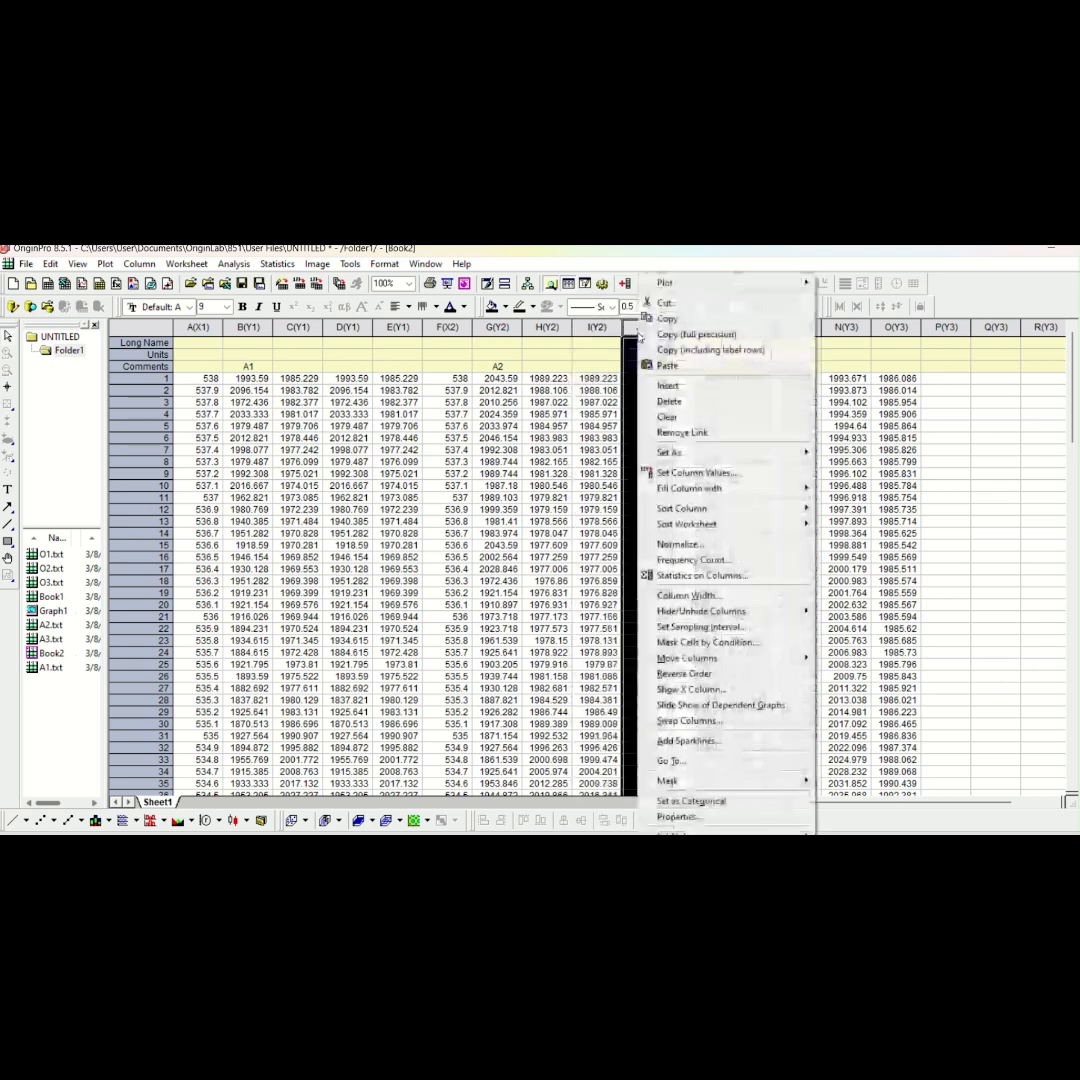
pyautogui.click(680, 378)
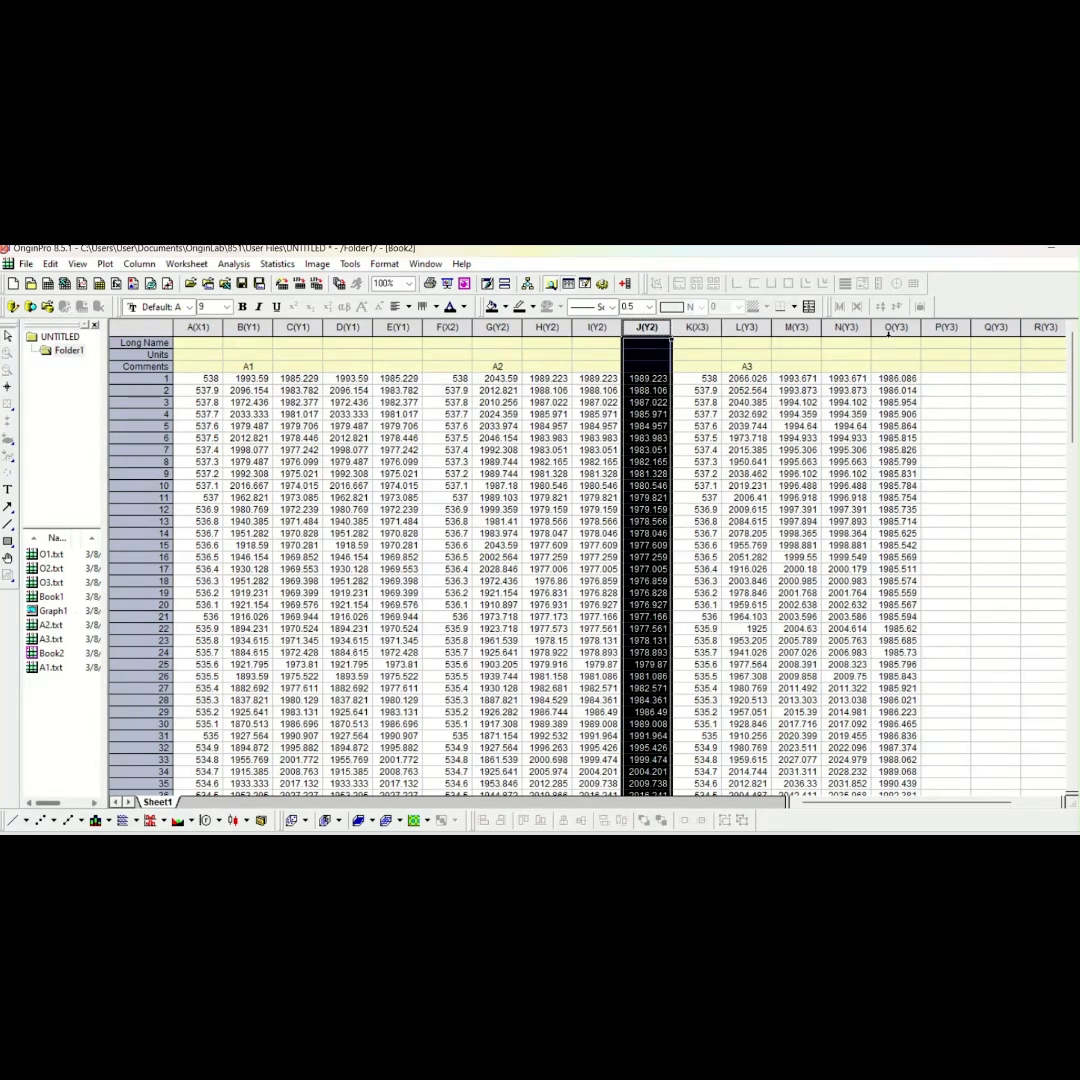
# Start a stacked graph from columns A through O of Book2
pyautogui.moveTo(198, 327); pyautogui.dragTo(830, 392)
pyautogui.click(866, 393)
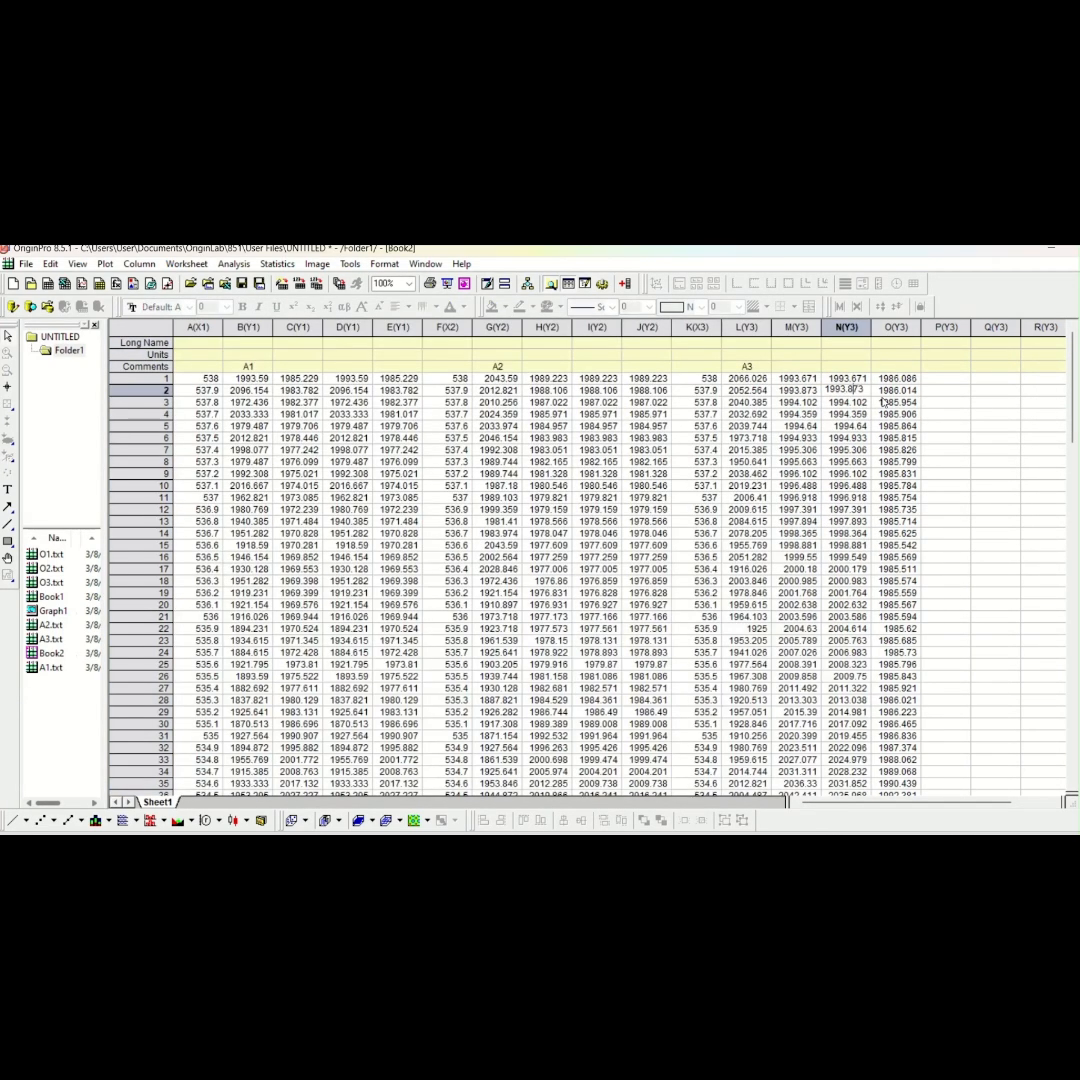
pyautogui.moveTo(205, 327); pyautogui.dragTo(906, 354)
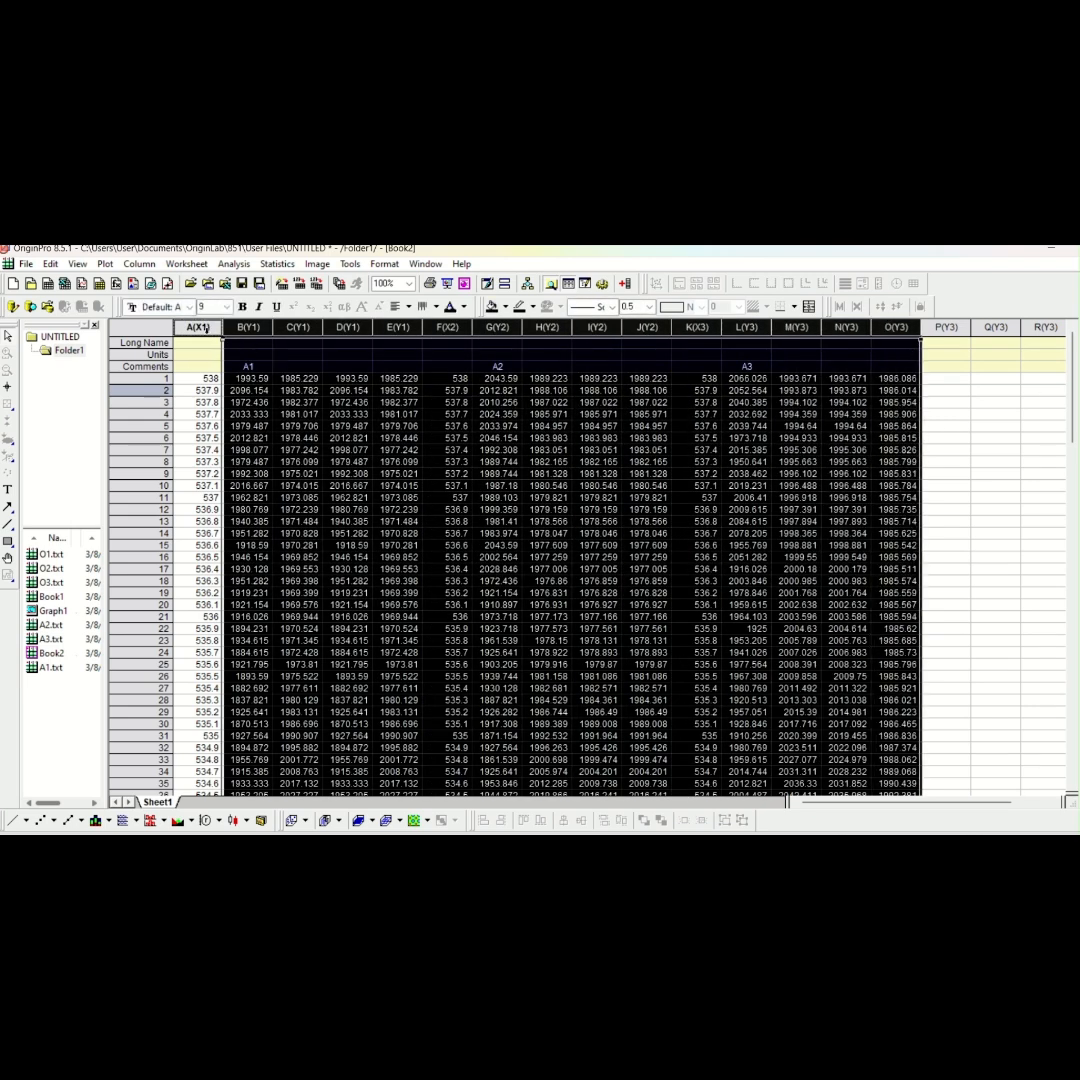
pyautogui.moveTo(207, 328); pyautogui.dragTo(895, 380)
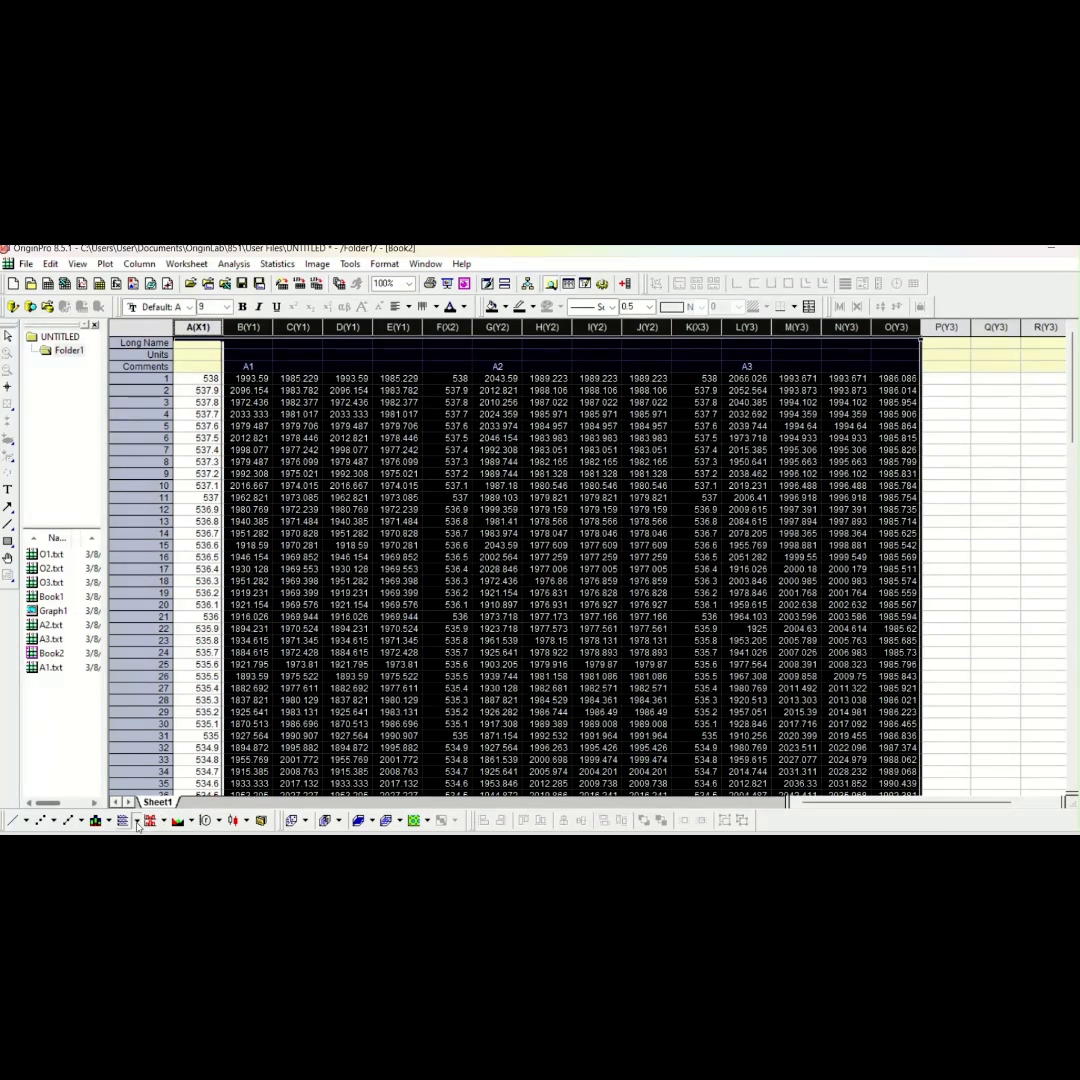
pyautogui.click(137, 821)
pyautogui.click(148, 787)
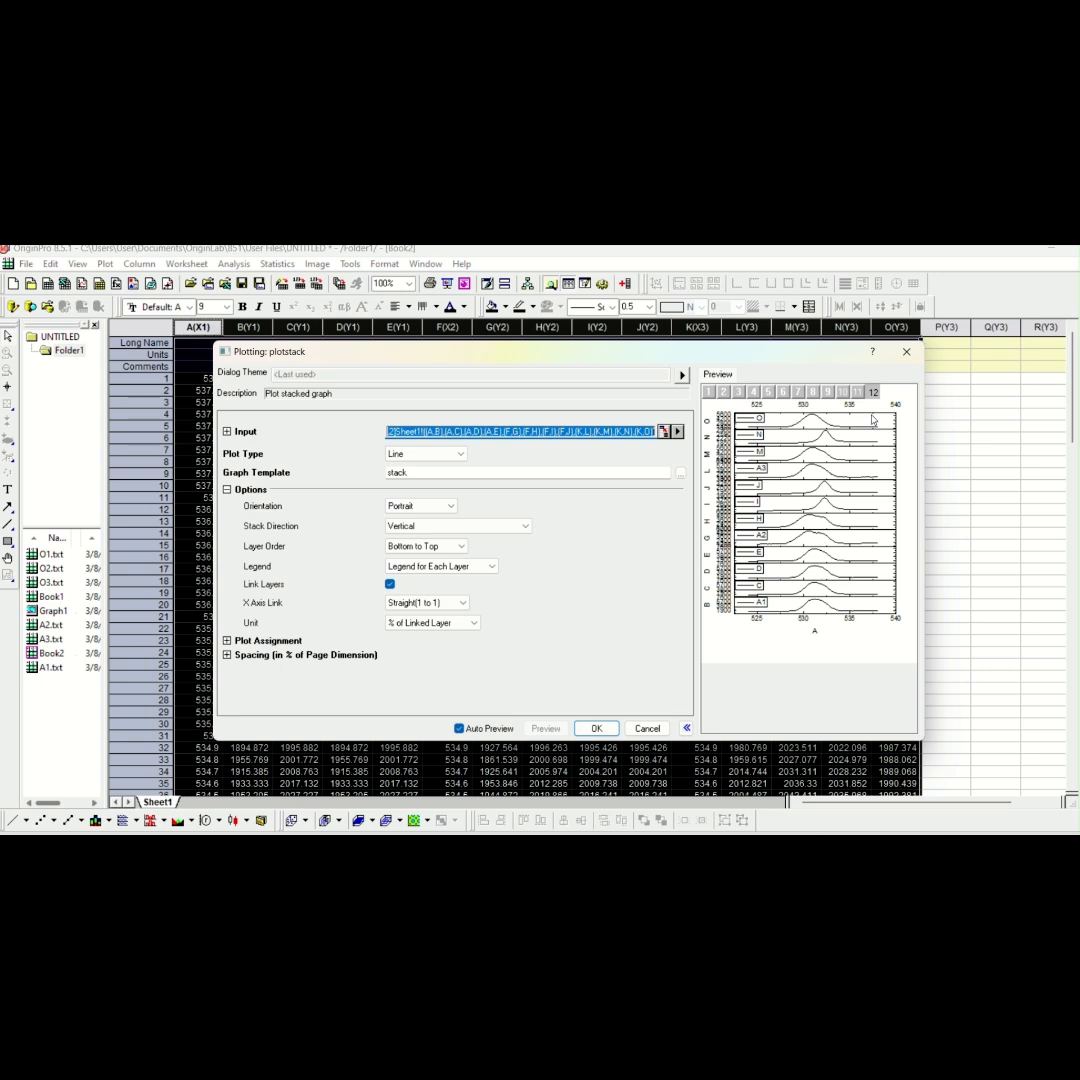
pyautogui.click(680, 473)
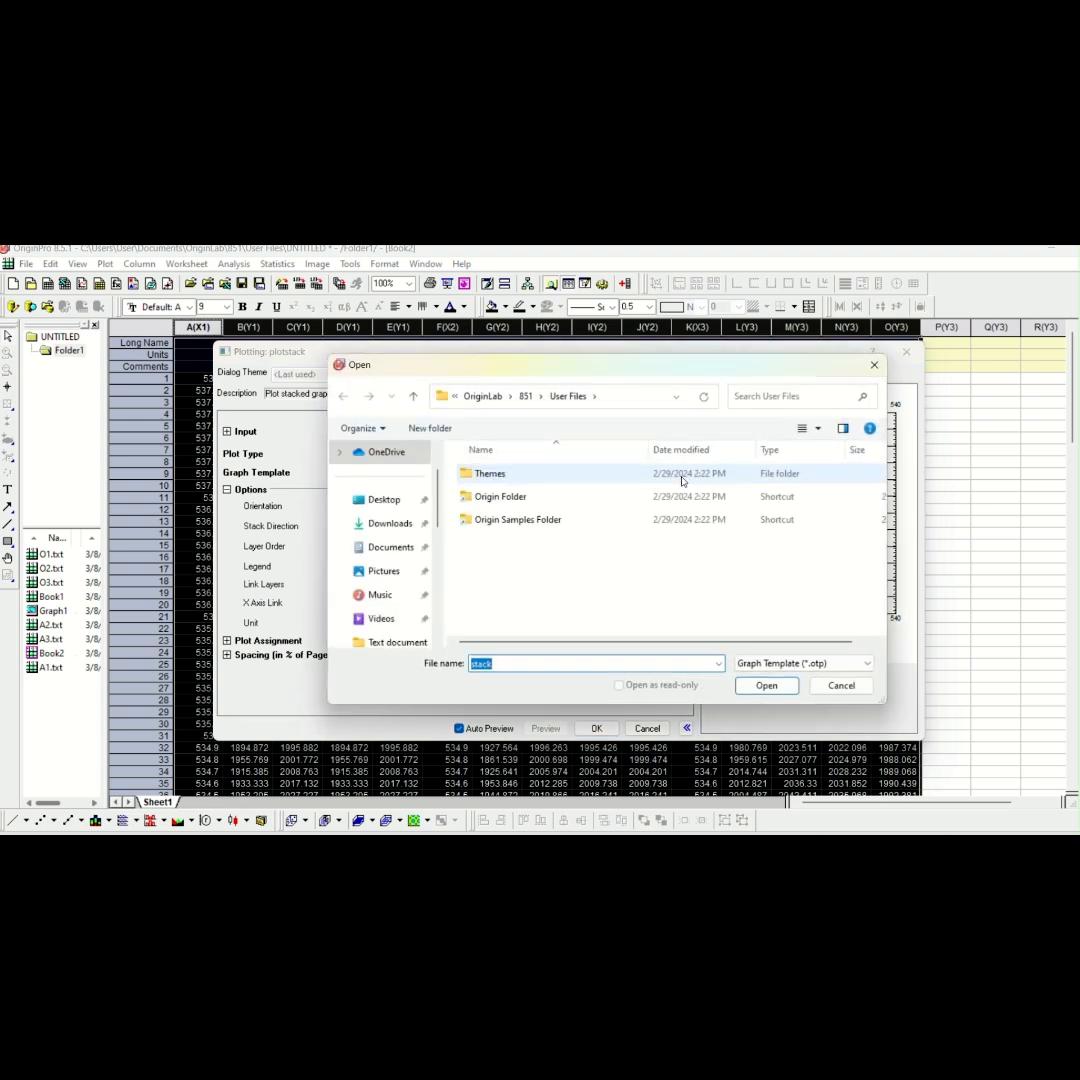
pyautogui.click(874, 365)
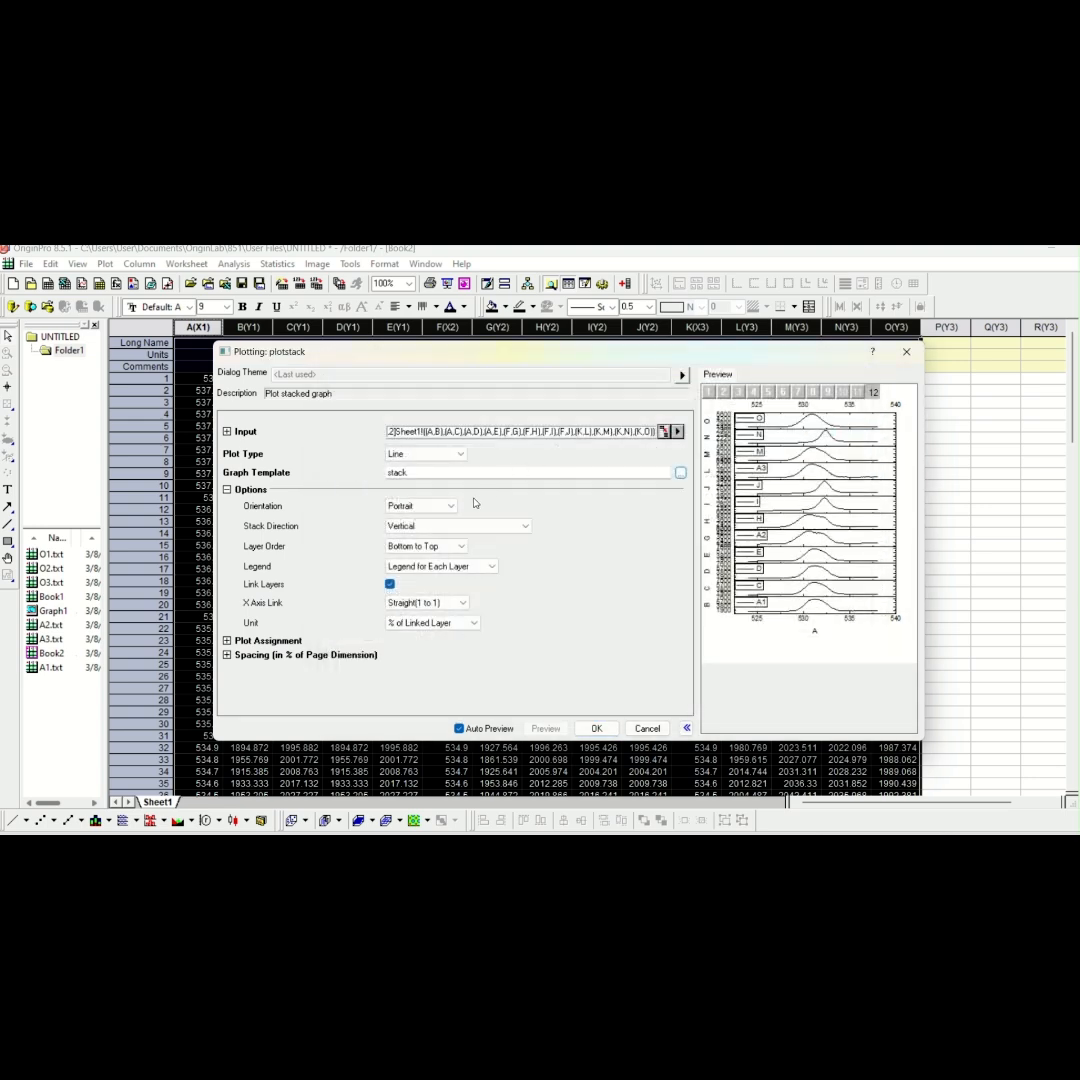
pyautogui.click(486, 266)
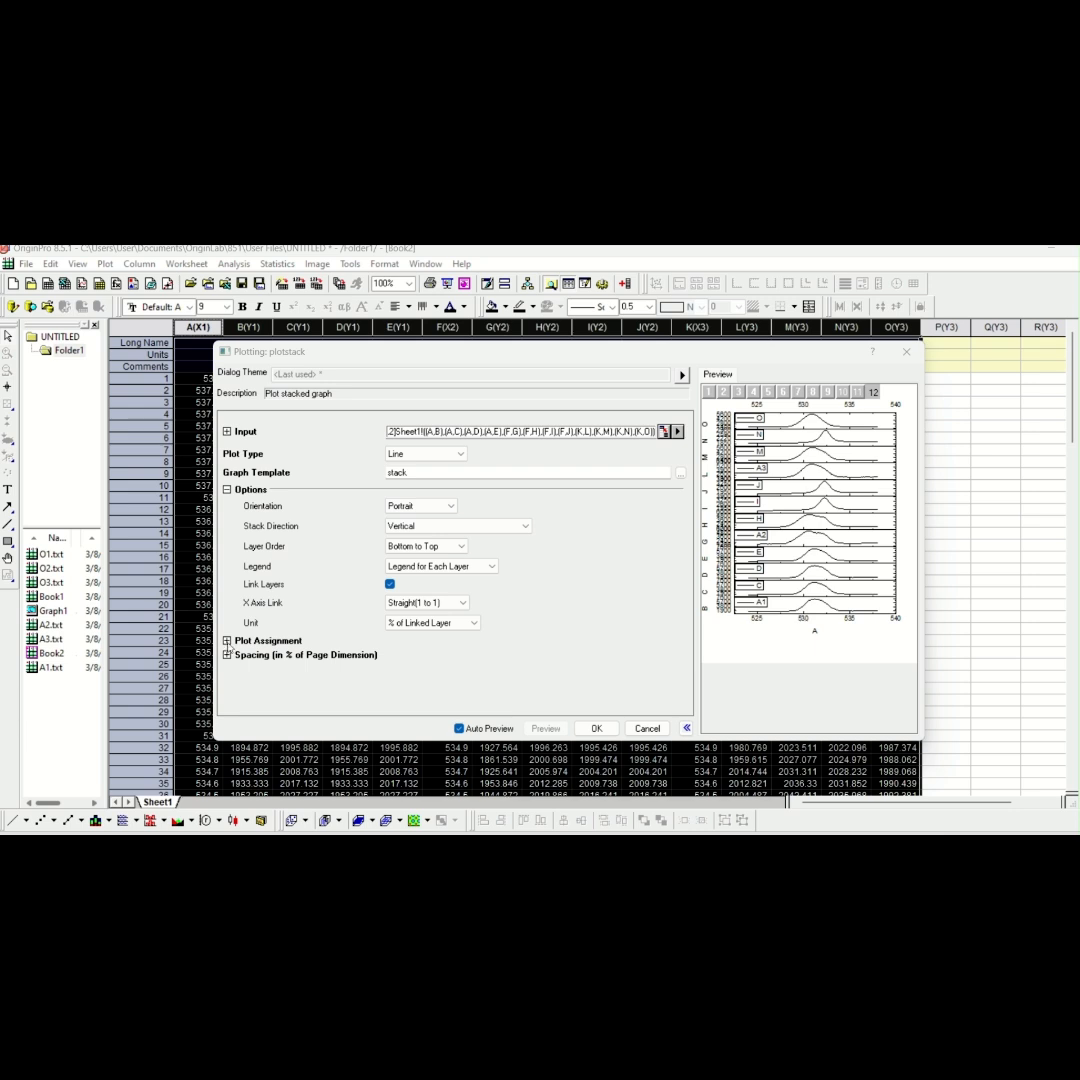
# Set the number of plots in each layer to 4 and create the stacked graph
pyautogui.click(227, 640)
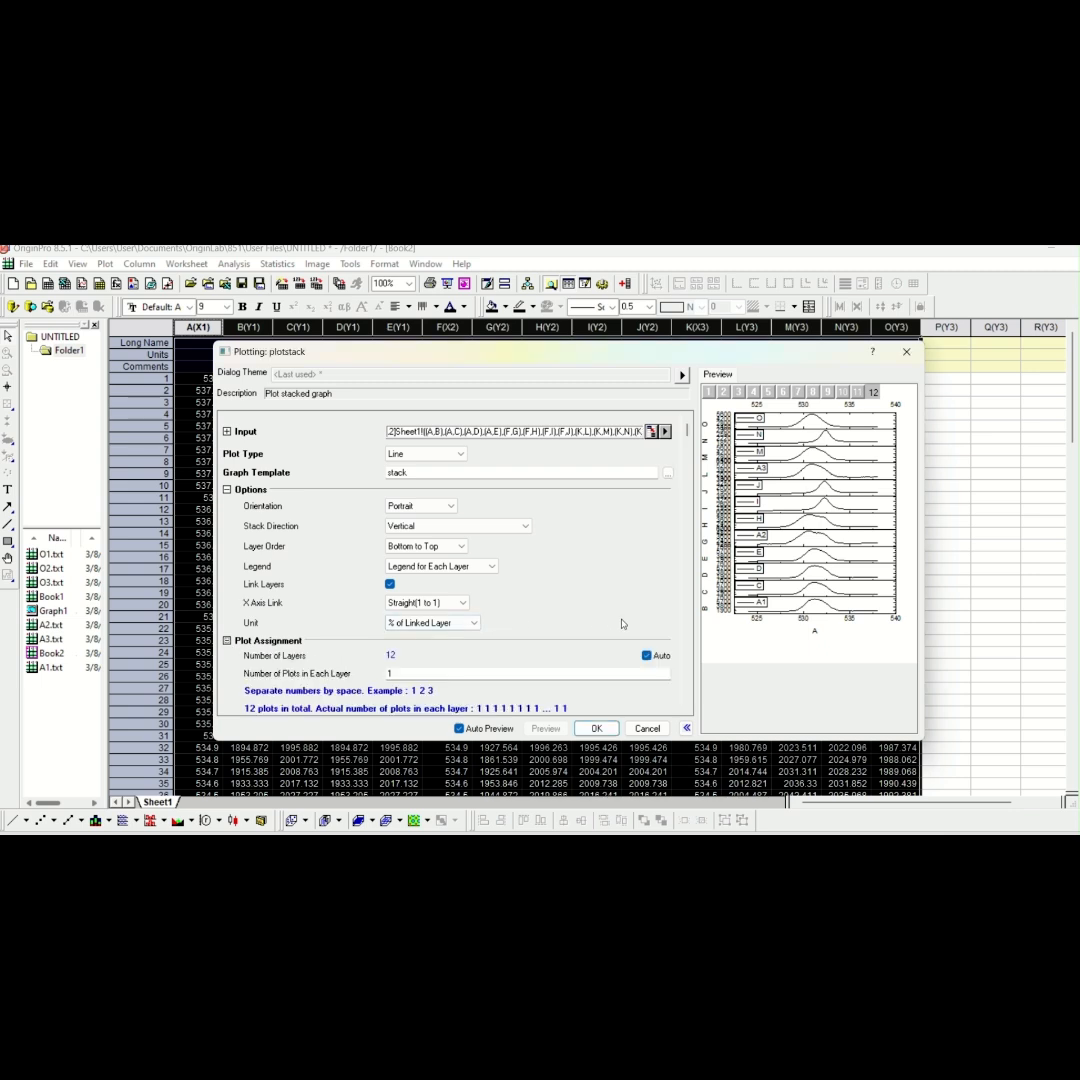
pyautogui.scroll(-2, 585, 560)
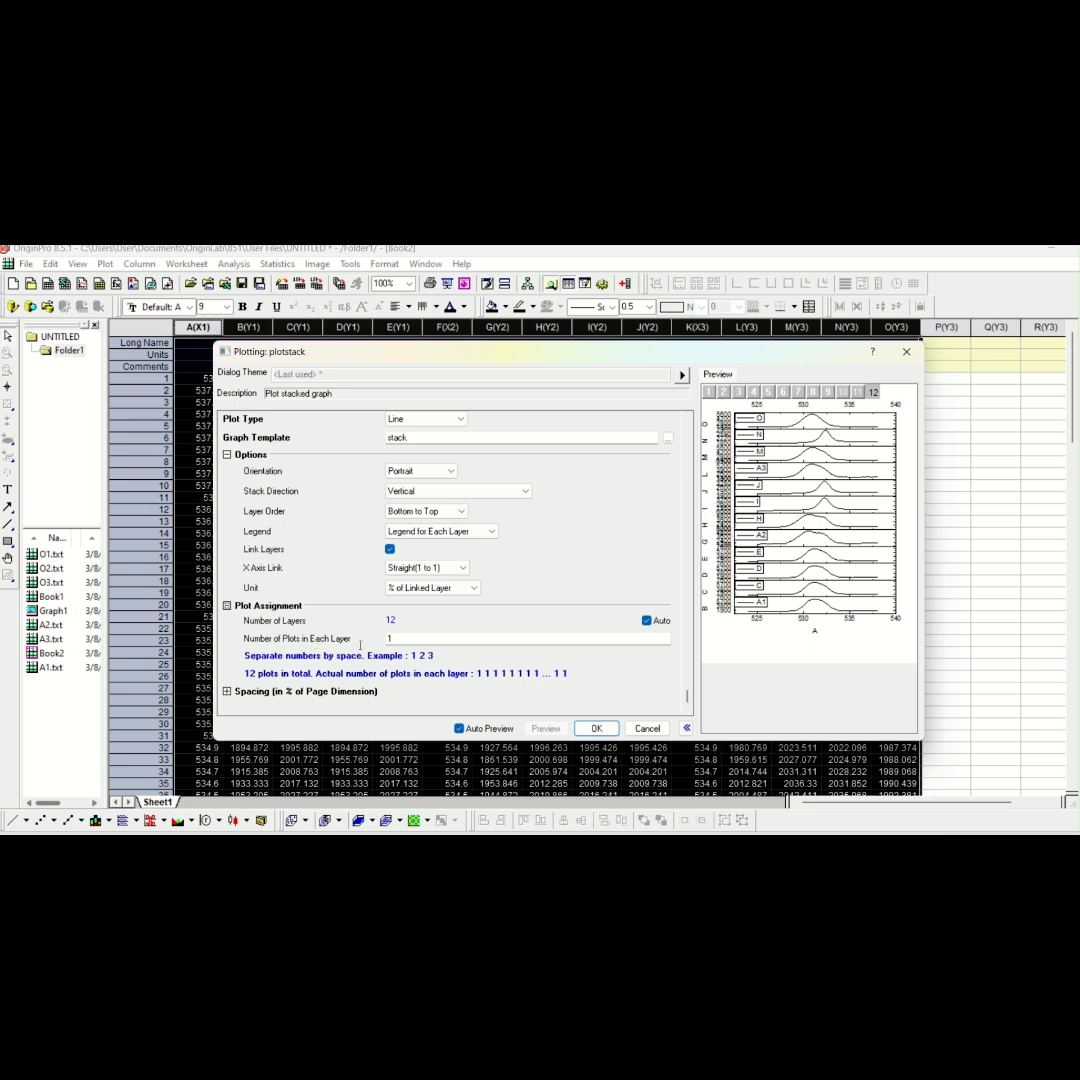
pyautogui.doubleClick(389, 639)
pyautogui.write('4')
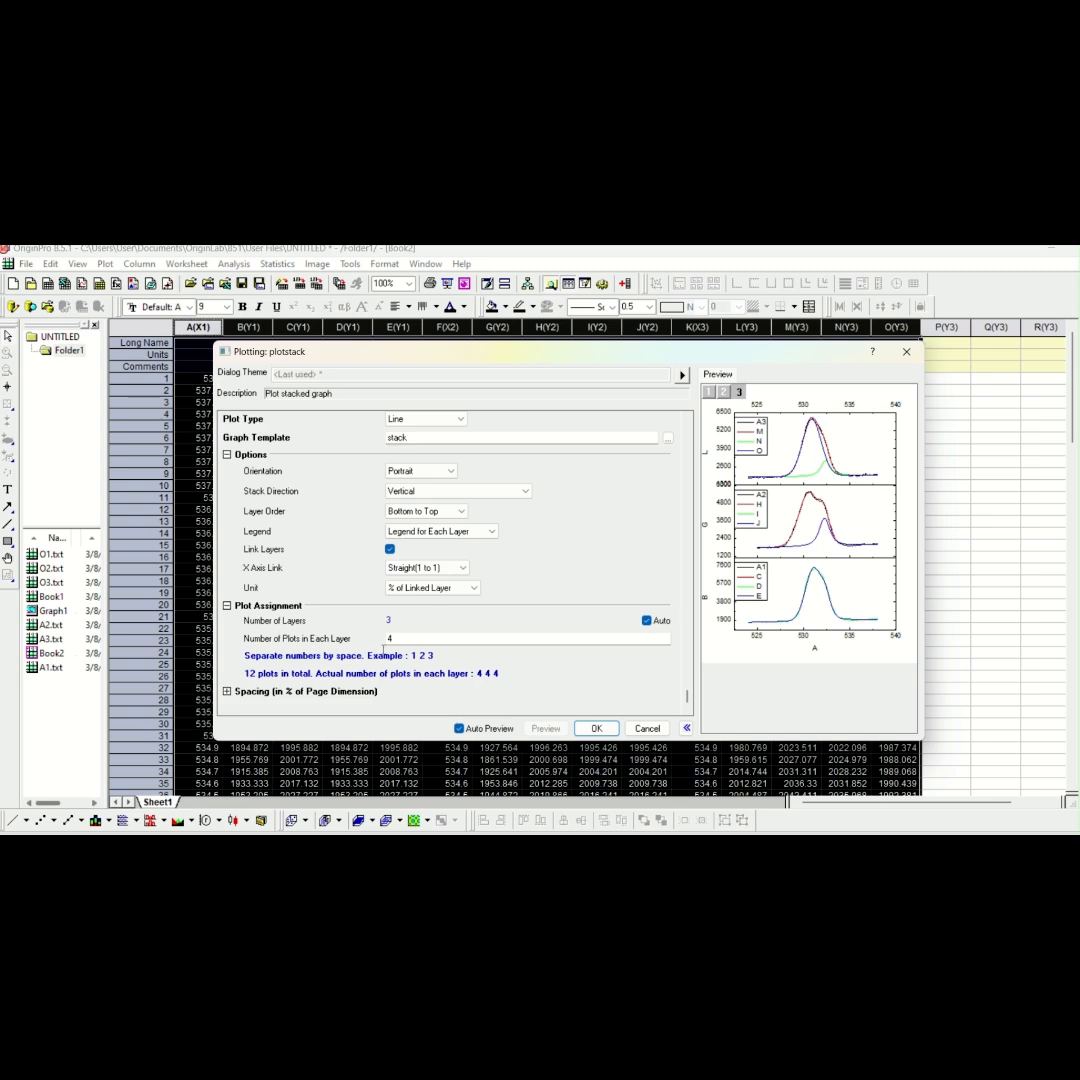
pyautogui.click(597, 728)
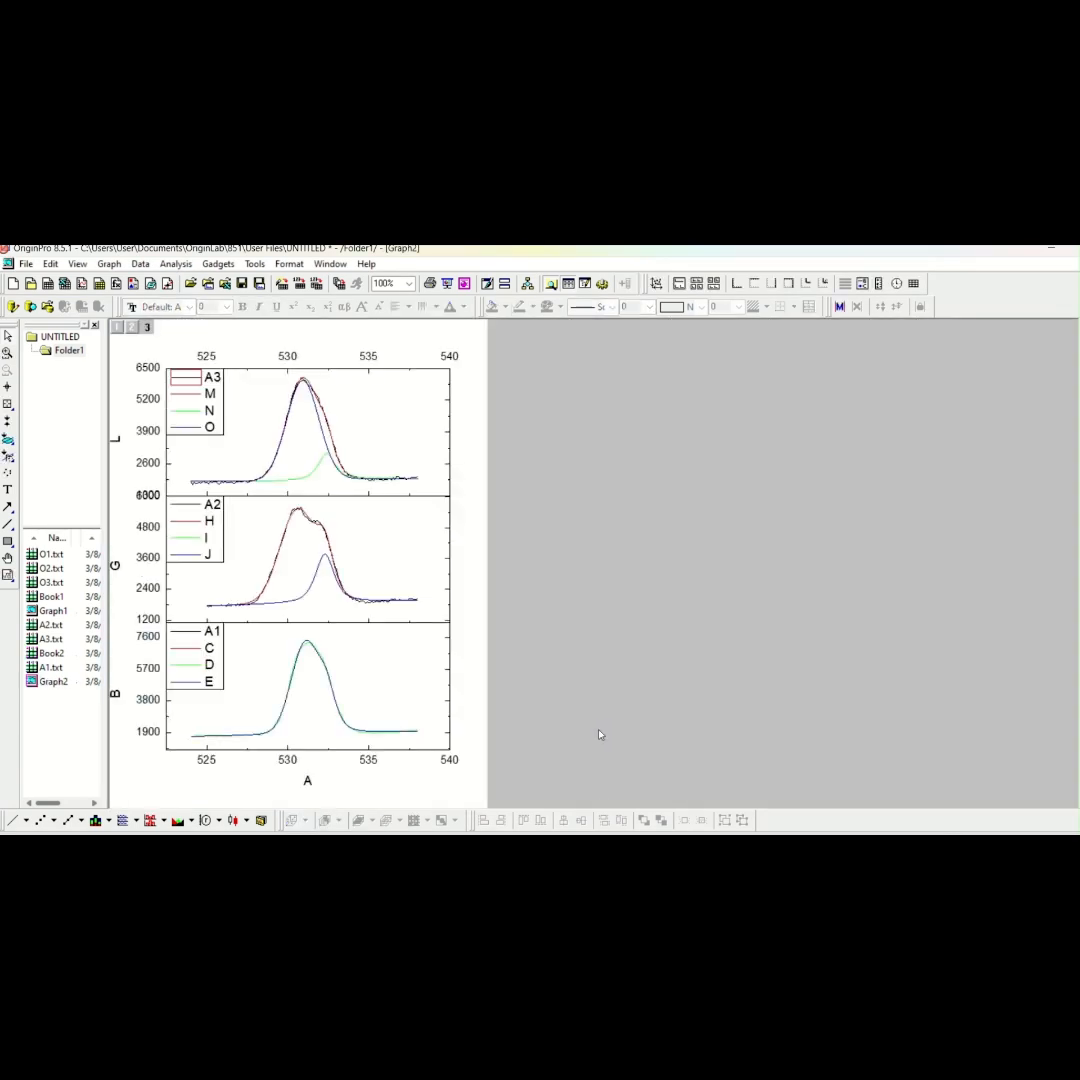
# Change the graph's X-axis title to B.E
pyautogui.rightClick(308, 782)
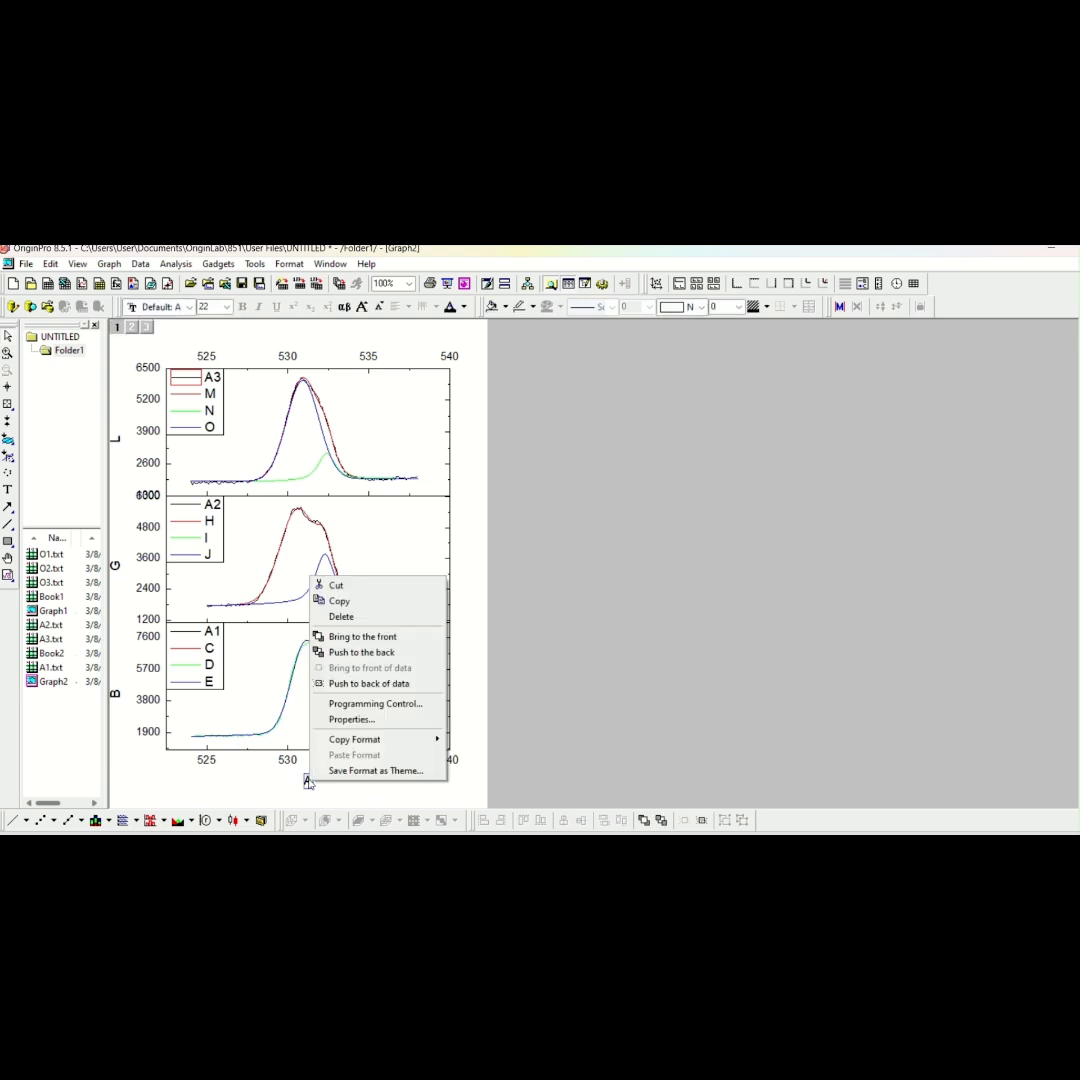
pyautogui.click(348, 720)
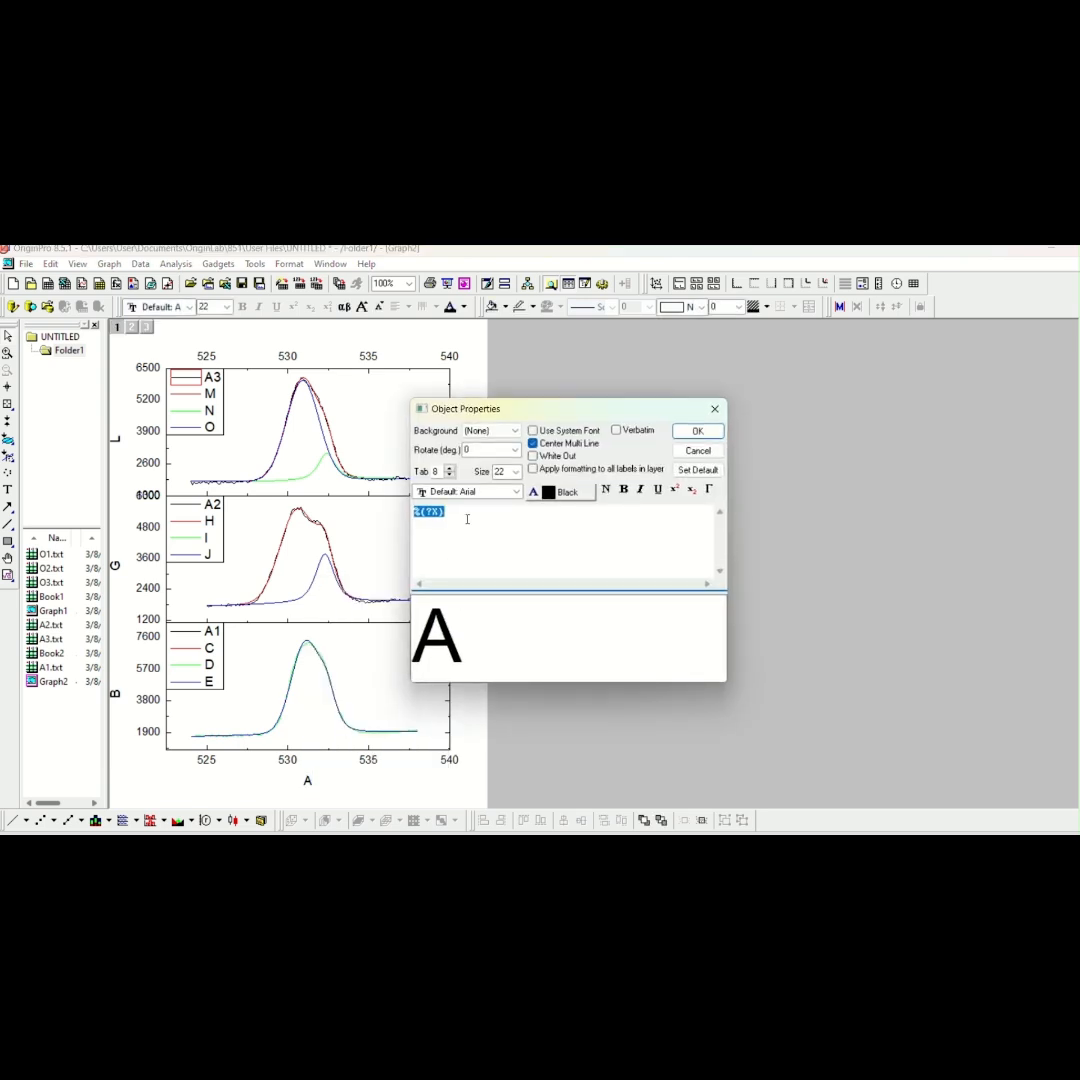
pyautogui.write('B>')
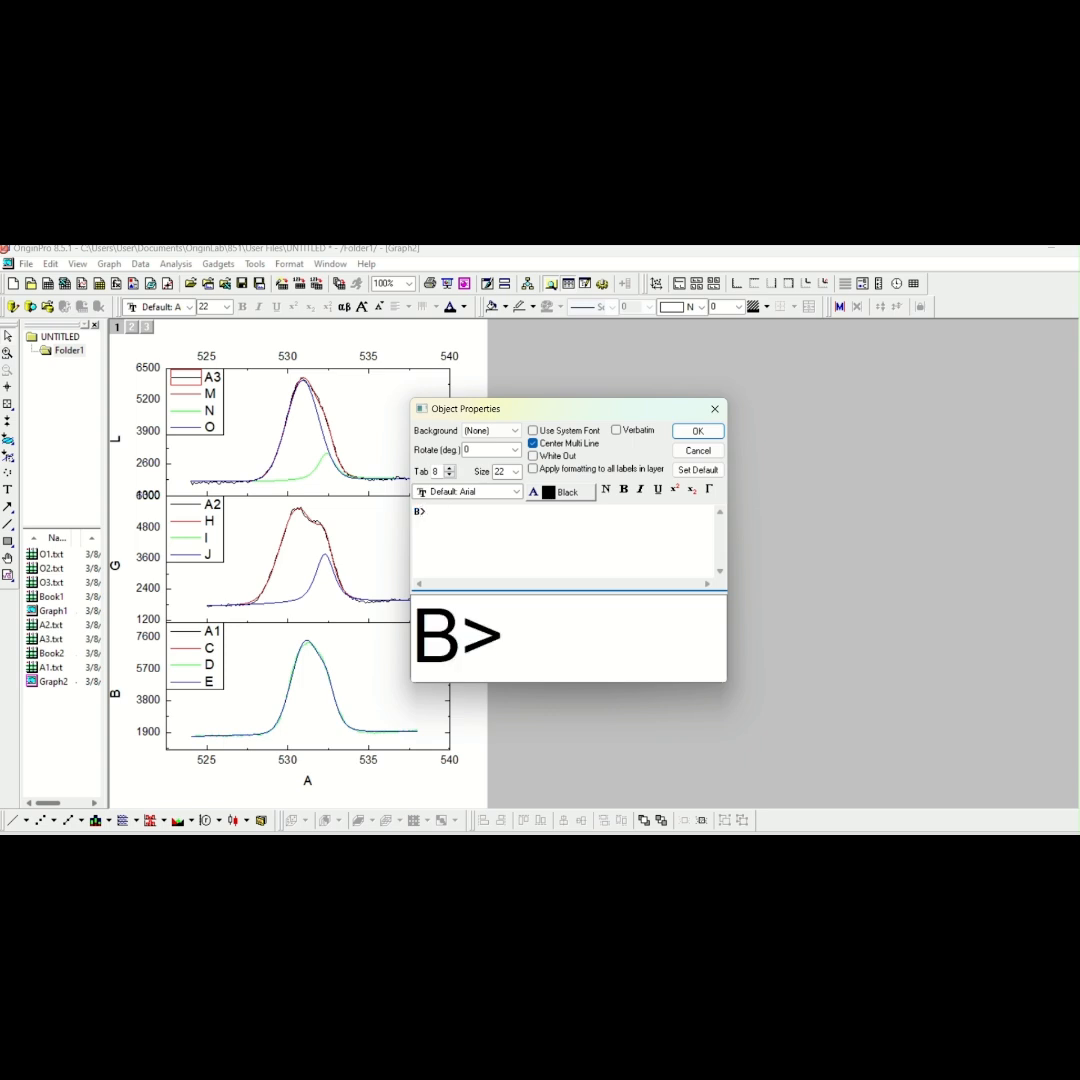
pyautogui.write('E')
pyautogui.press('BackSpace')
pyautogui.press('BackSpace')
pyautogui.write('.E')
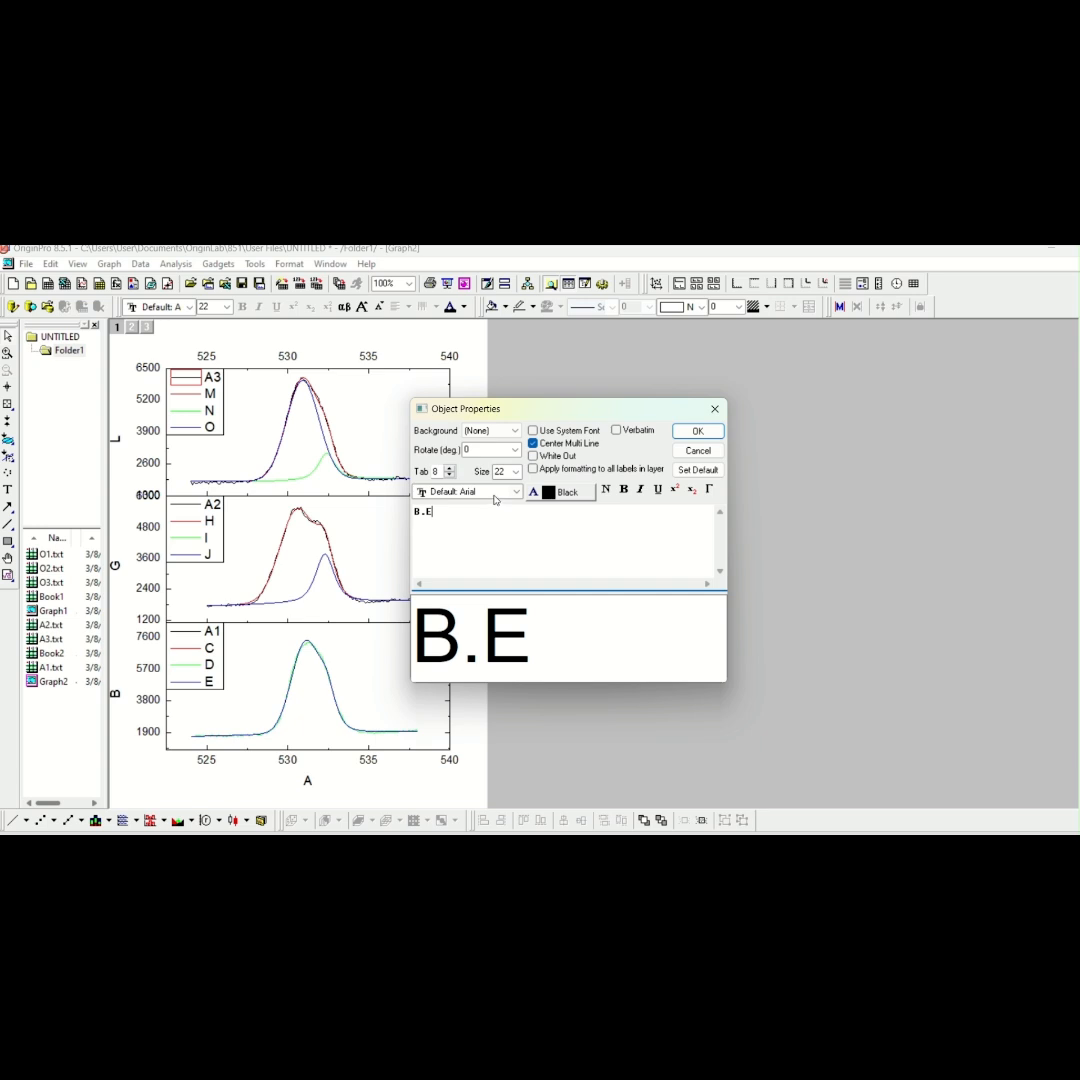
pyautogui.click(698, 433)
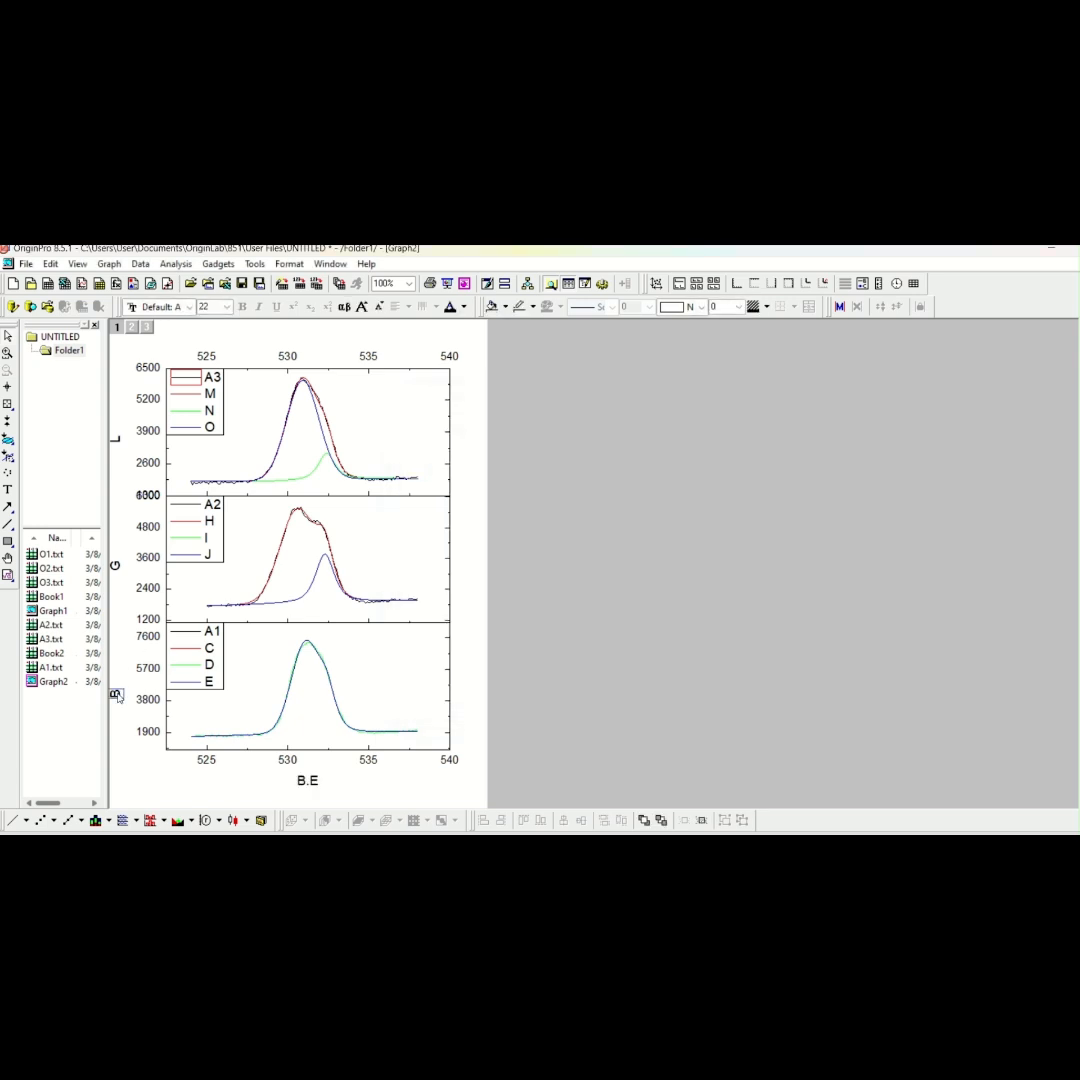
# Delete the Y-axis titles L and B and change the middle layer's Y-axis title to Intensity
pyautogui.click(116, 441)
pyautogui.click(116, 693)
pyautogui.doubleClick(124, 574)
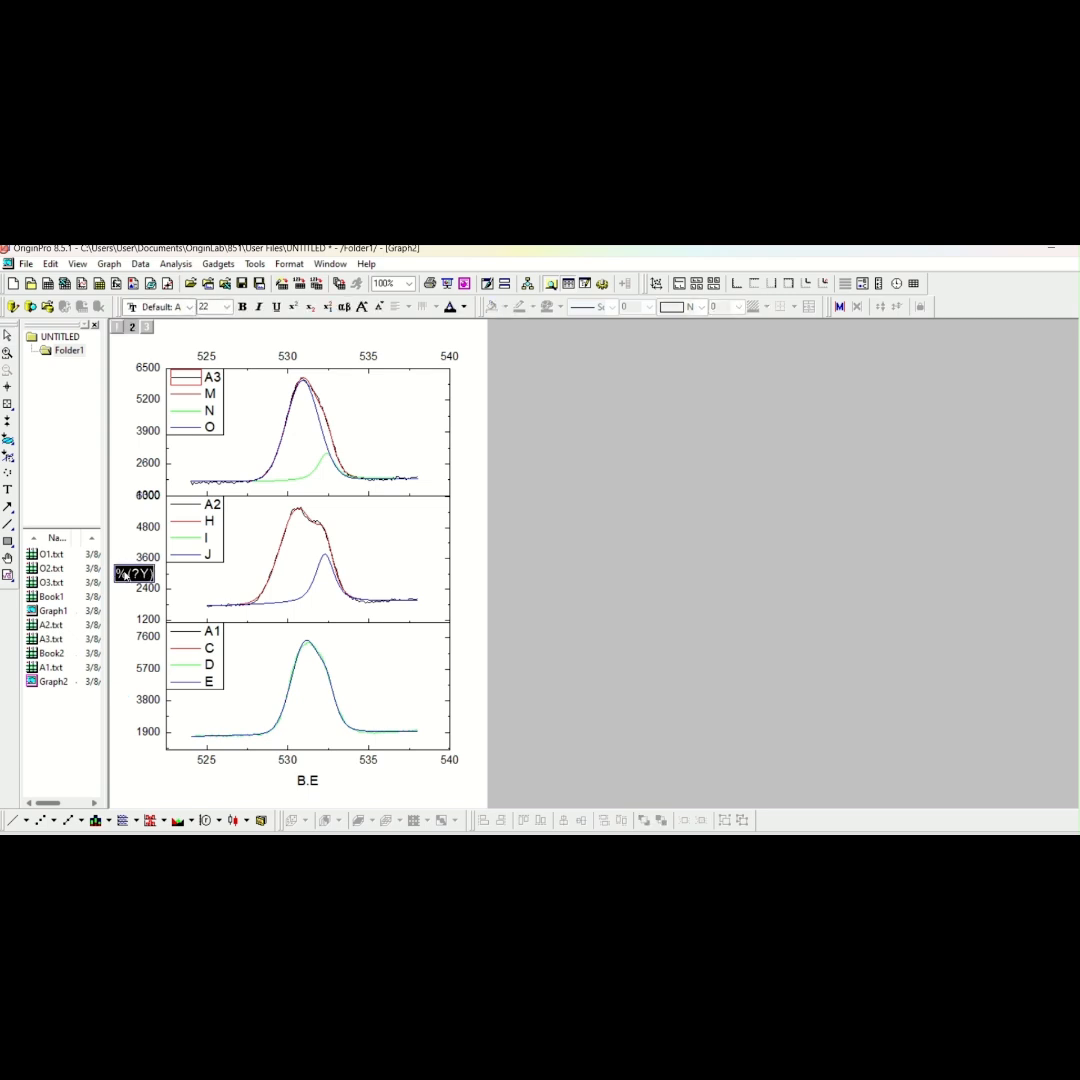
pyautogui.click(140, 575)
pyautogui.moveTo(152, 576); pyautogui.dragTo(119, 577)
pyautogui.press('Delete')
pyautogui.write('Intensity')
pyautogui.click(118, 608)
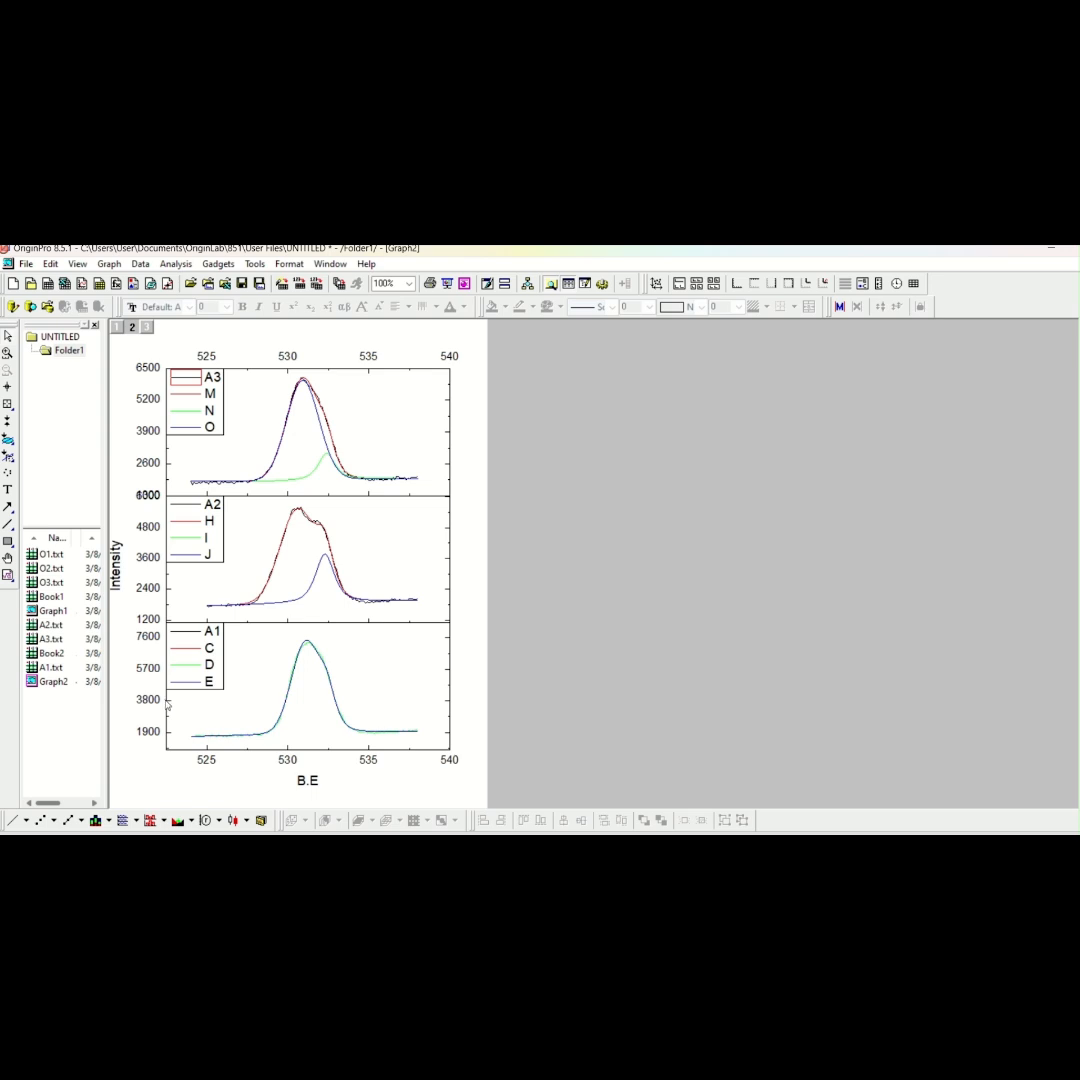
# Set the edit mode of the grouped A1 plots in Layer1 to Independent
pyautogui.doubleClick(302, 660)
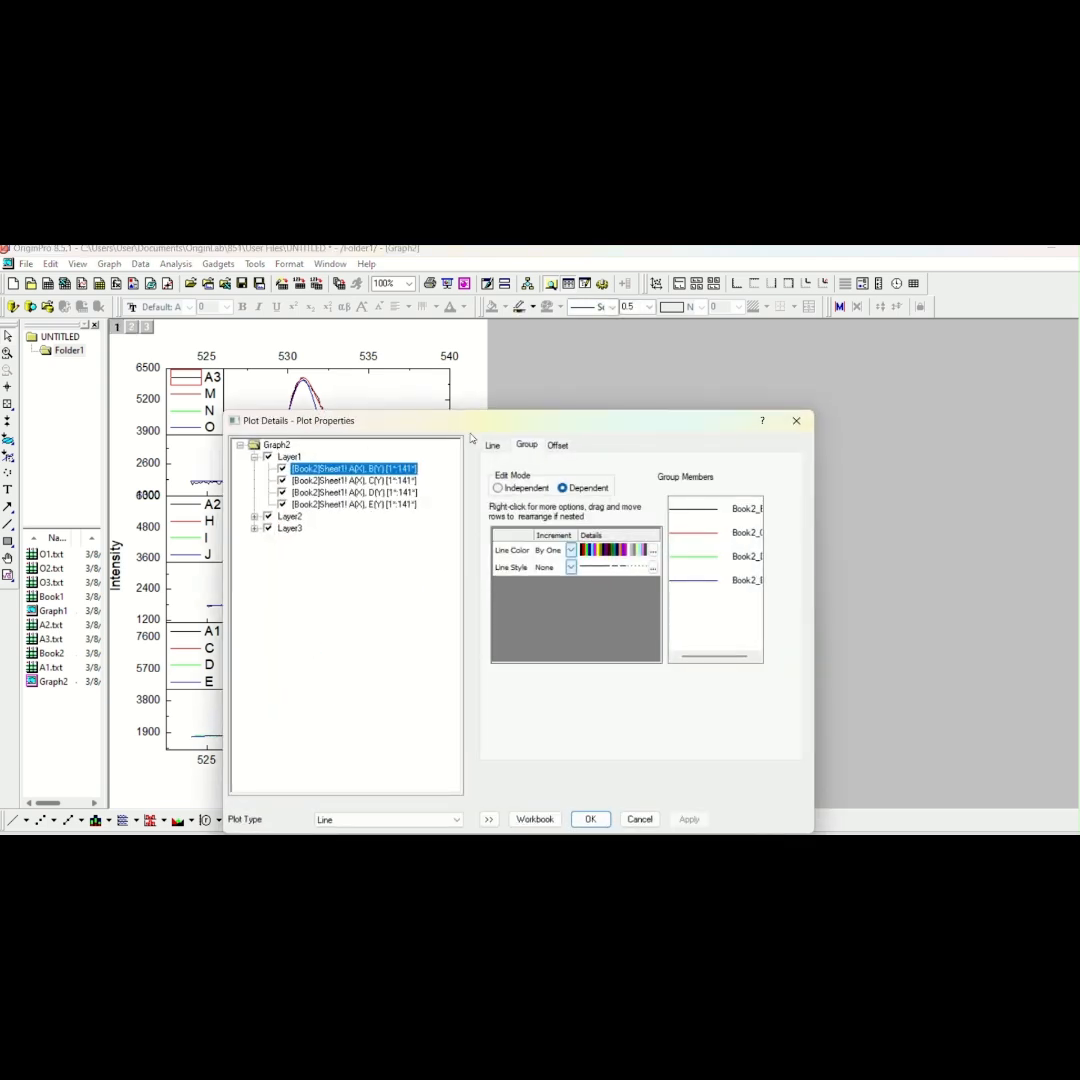
pyautogui.moveTo(493, 429); pyautogui.dragTo(736, 382)
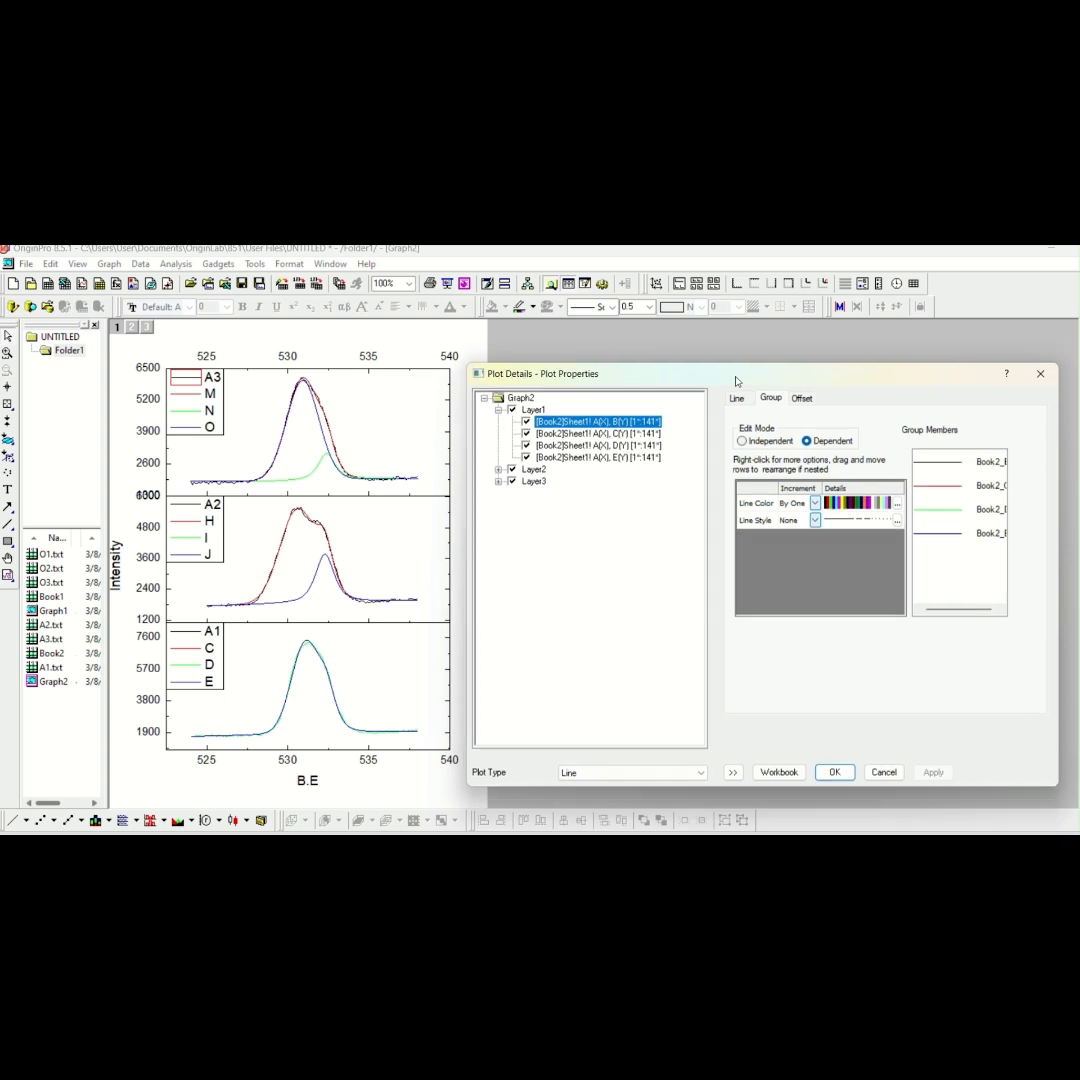
pyautogui.click(527, 422)
pyautogui.click(765, 444)
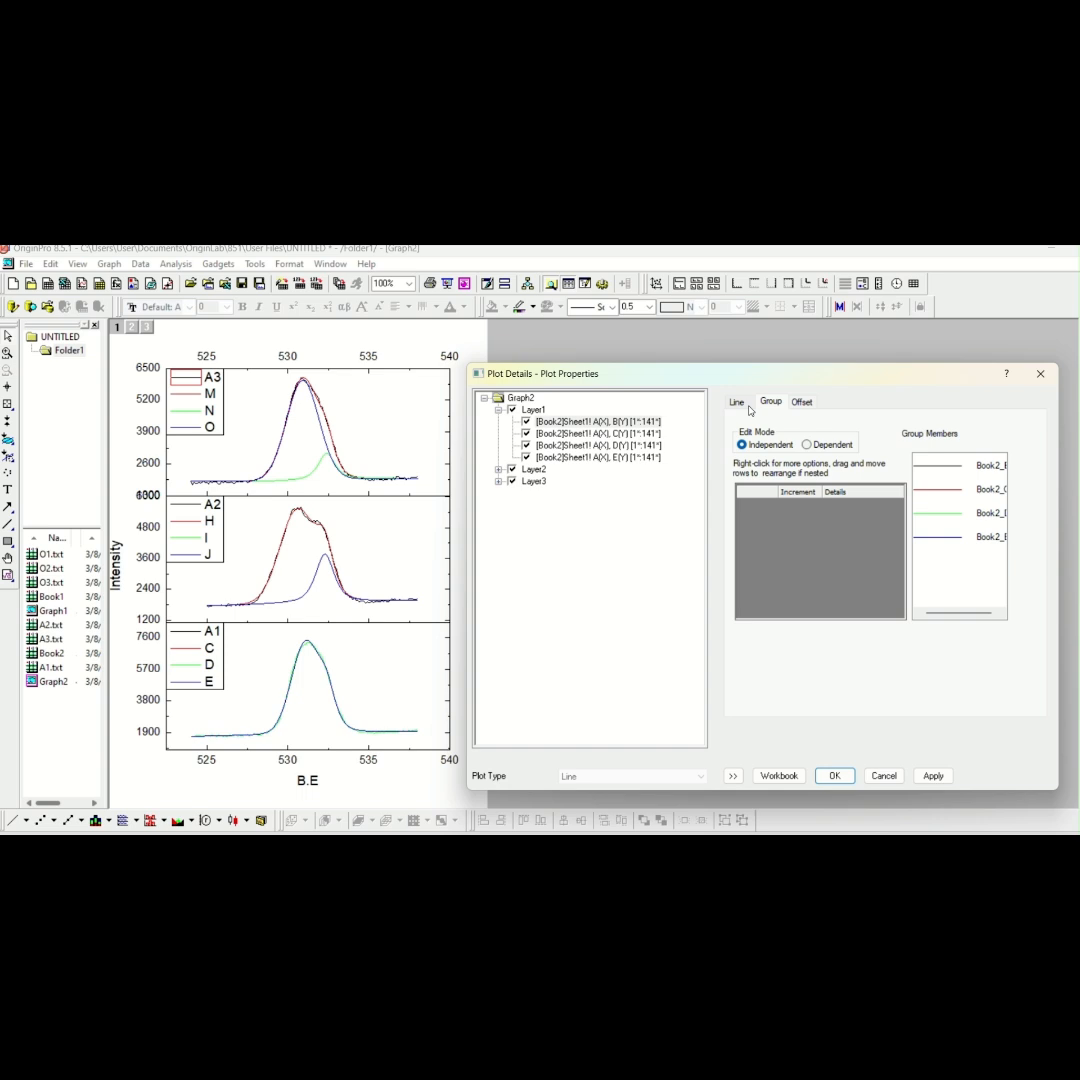
pyautogui.click(745, 403)
# Set the line connection of Layer1's column D plot to No Line
pyautogui.click(544, 423)
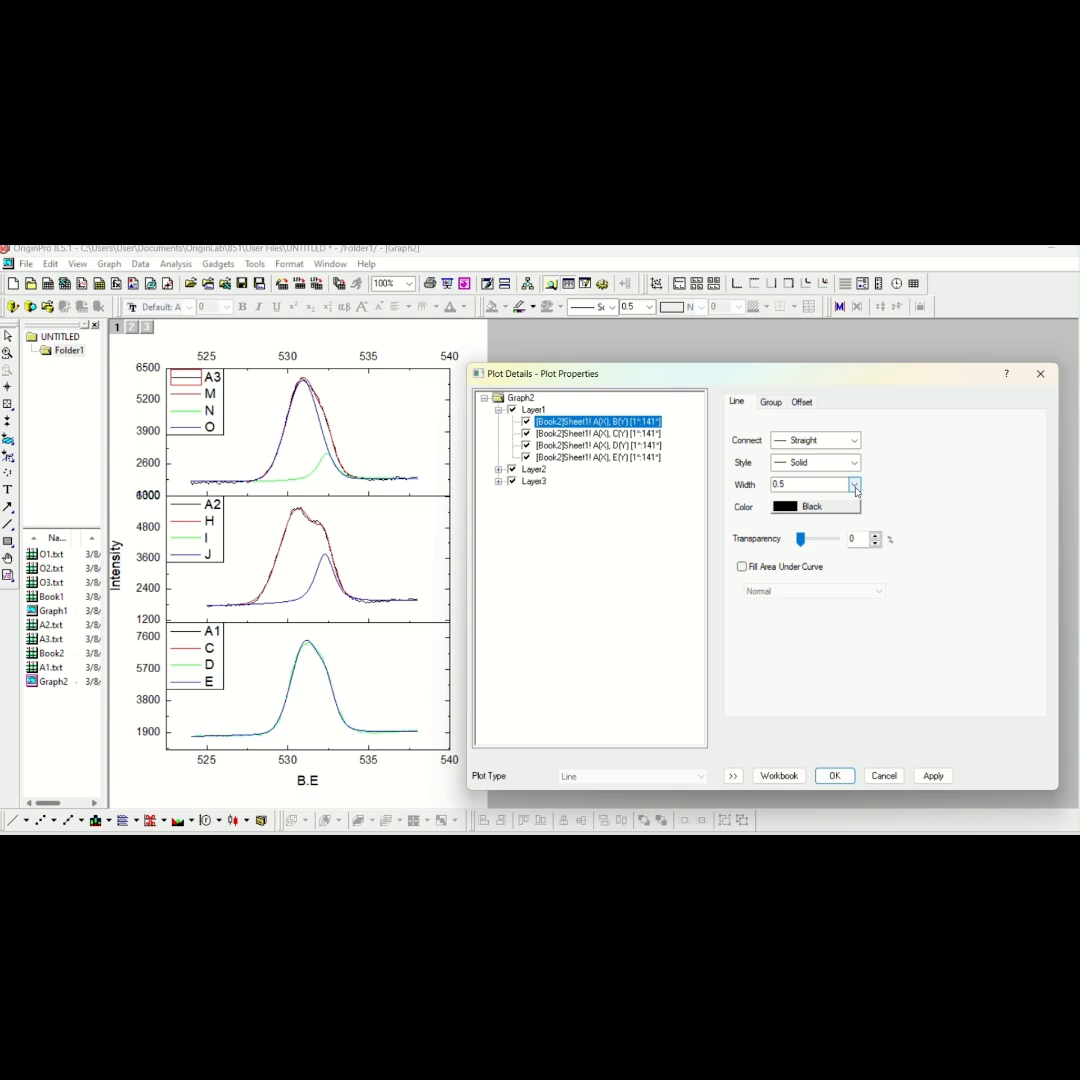
pyautogui.click(631, 434)
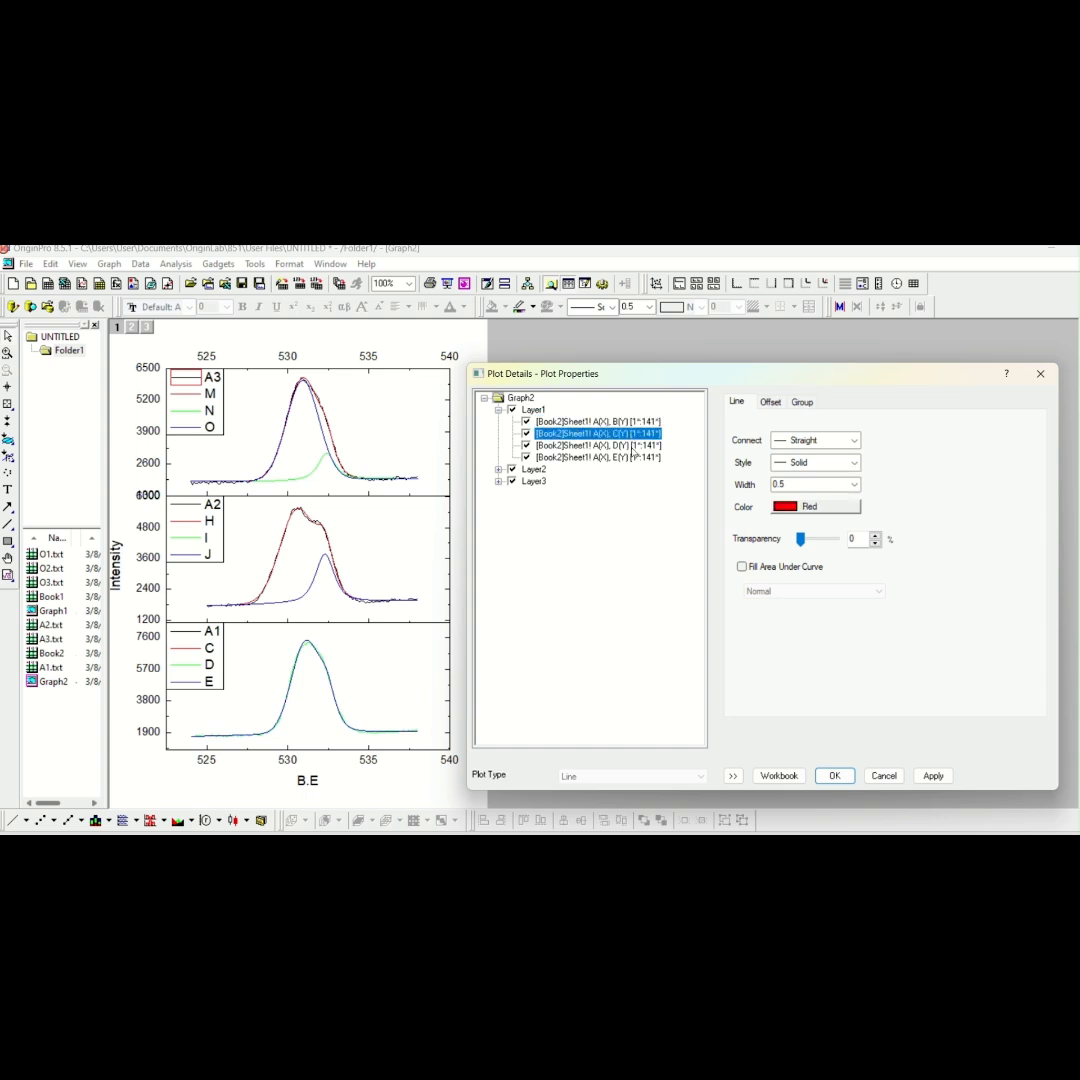
pyautogui.click(631, 458)
pyautogui.click(632, 447)
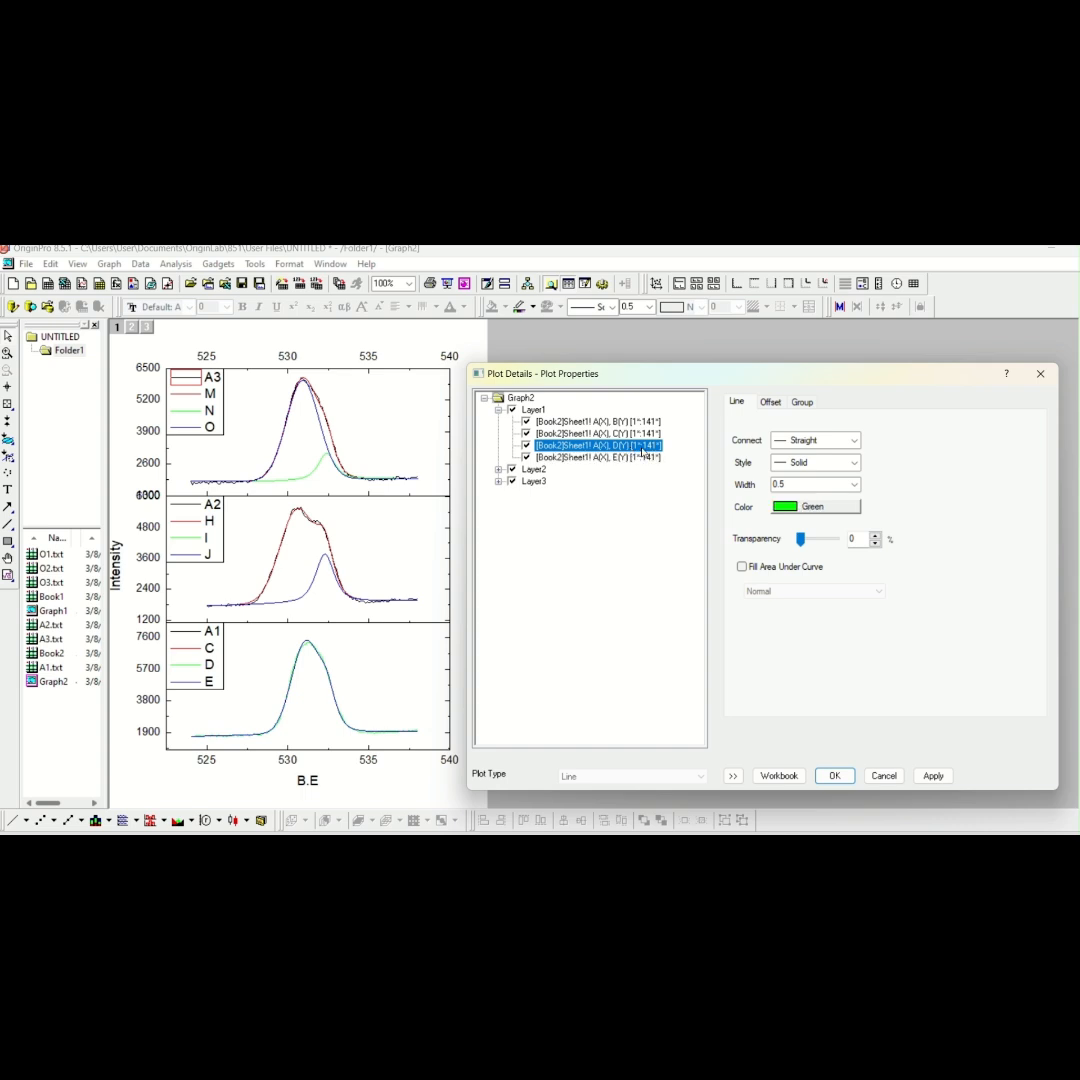
pyautogui.click(854, 441)
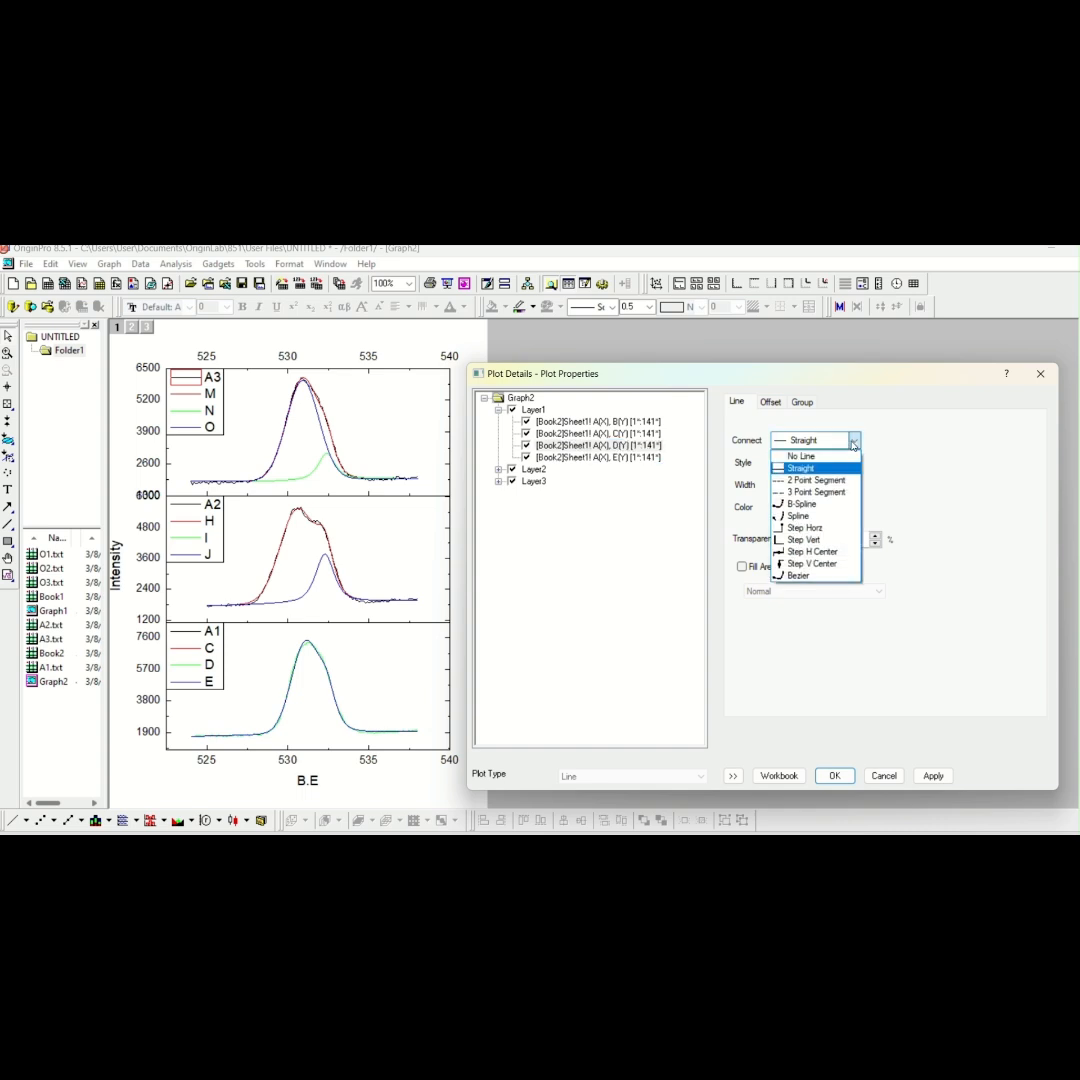
pyautogui.click(801, 456)
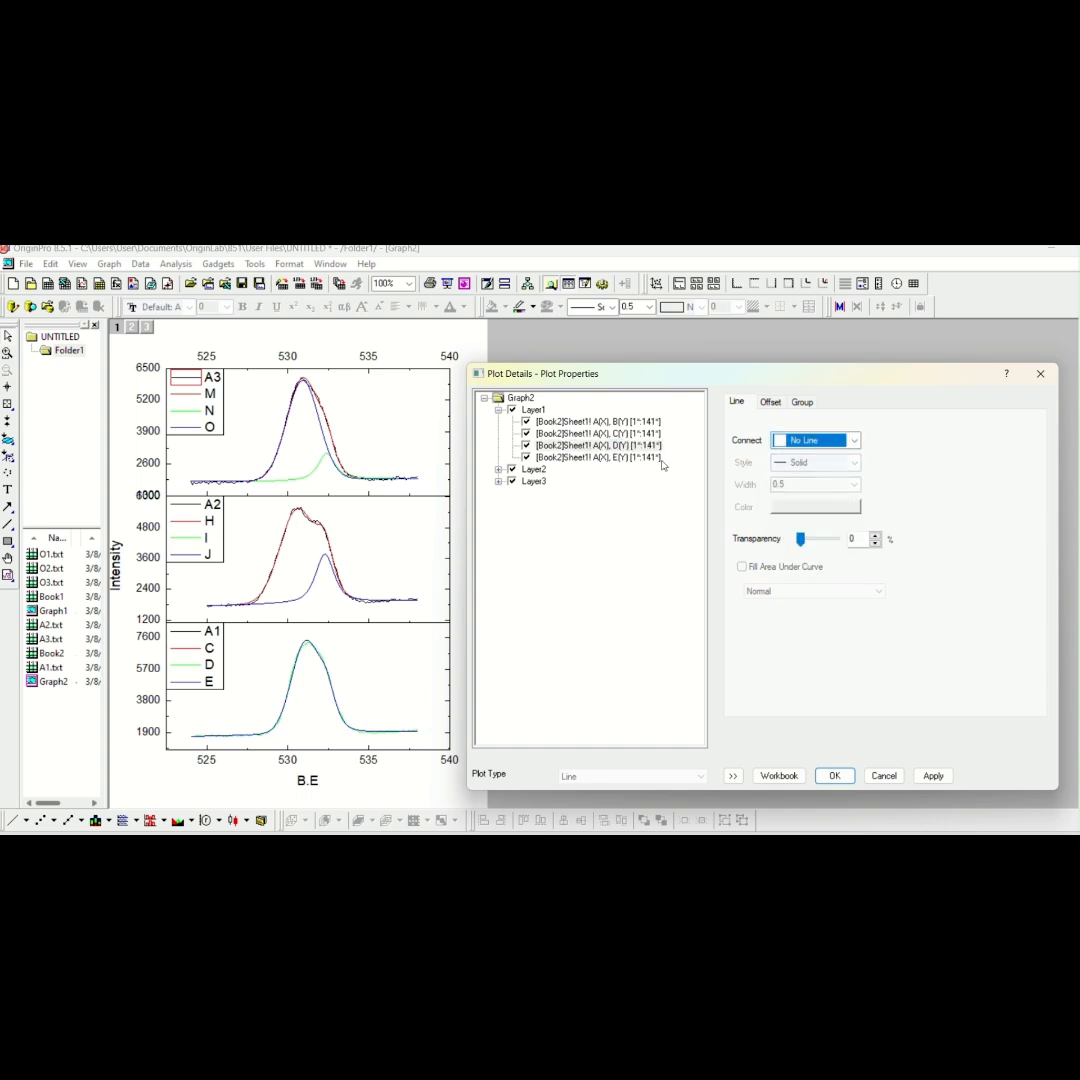
# Set the line connection of Layer1's column E plot to No Line and apply the plot changes
pyautogui.click(625, 457)
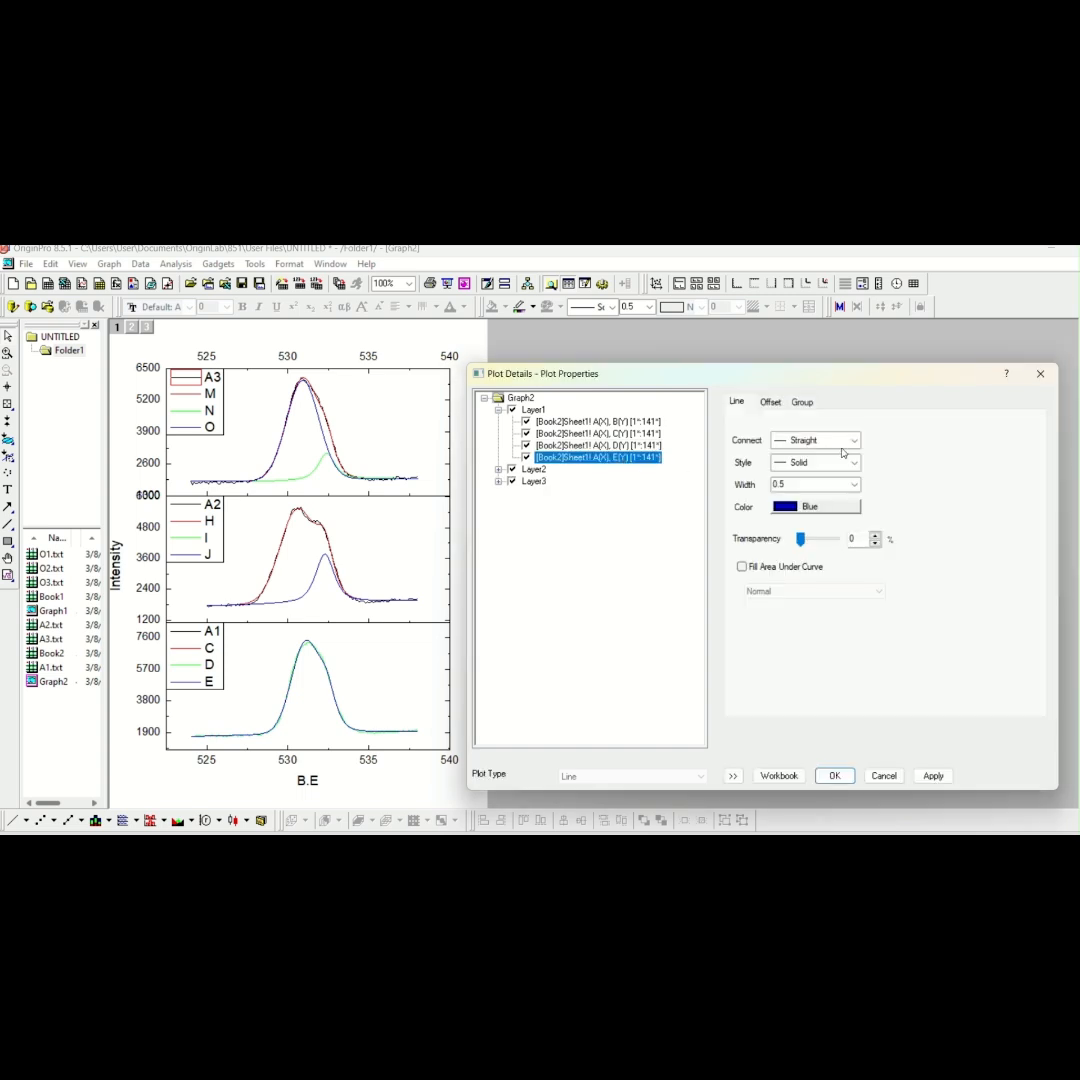
pyautogui.click(843, 441)
pyautogui.click(801, 456)
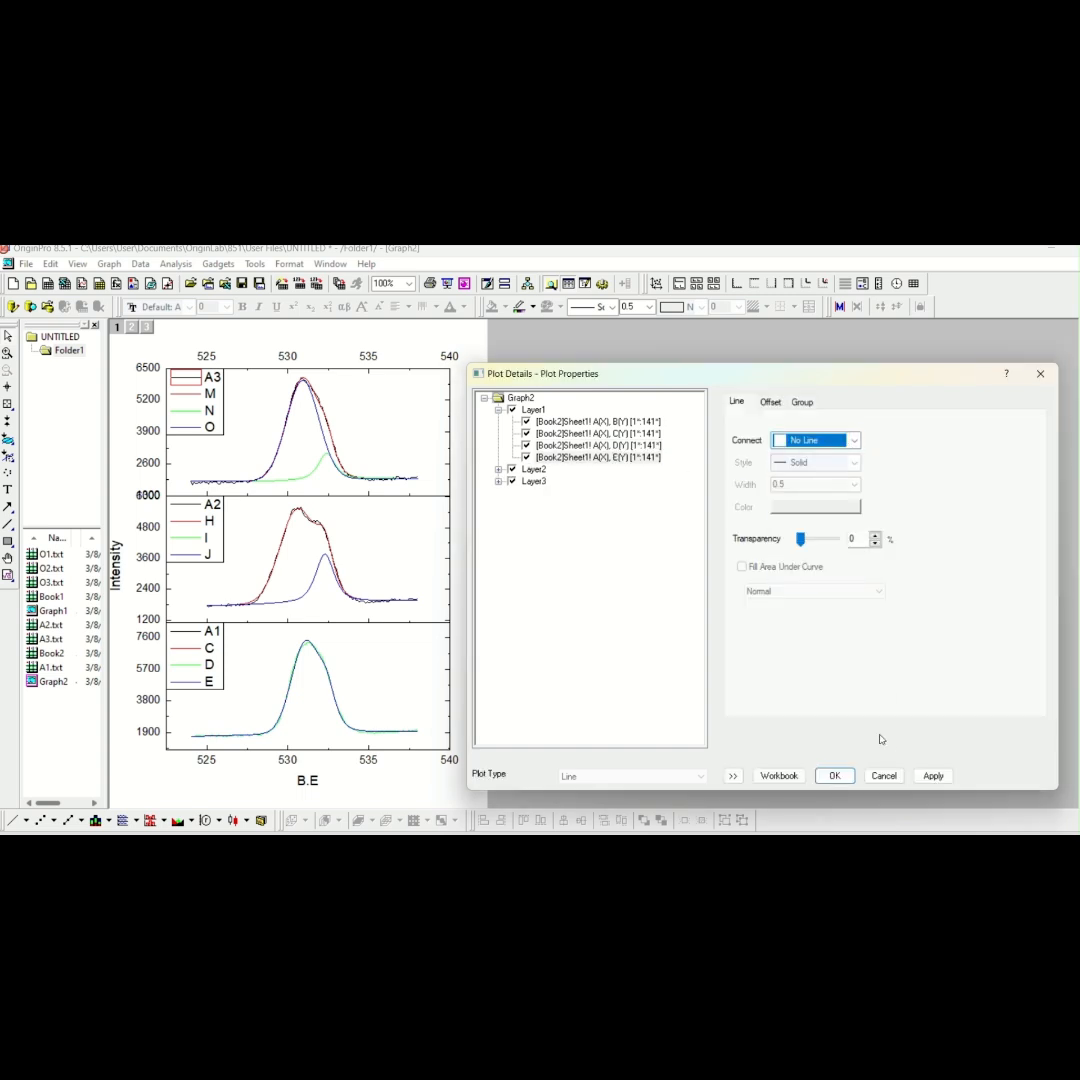
pyautogui.click(931, 778)
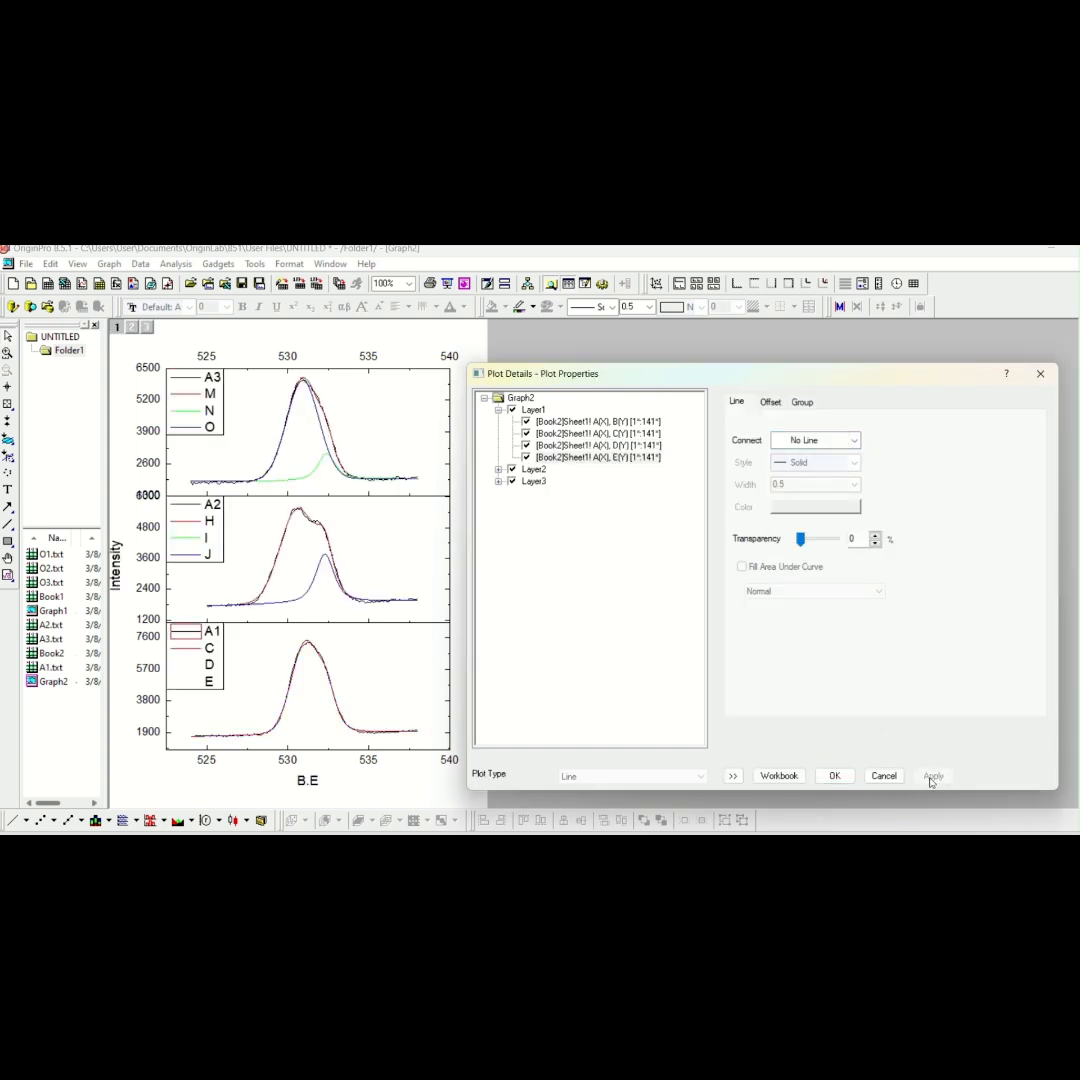
pyautogui.click(834, 776)
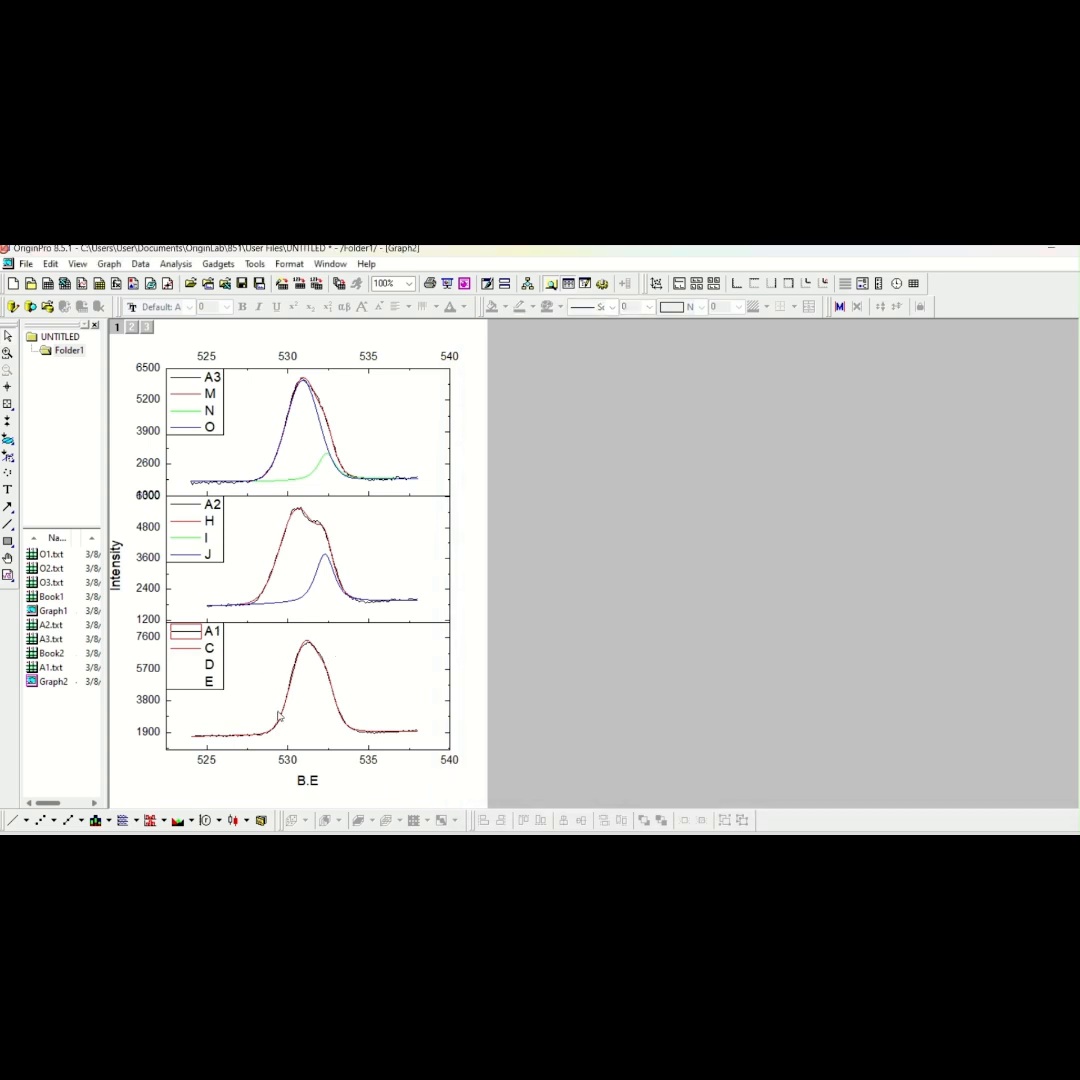
# Delete the D and E entries from the A1 layer's legend text
pyautogui.doubleClick(220, 635)
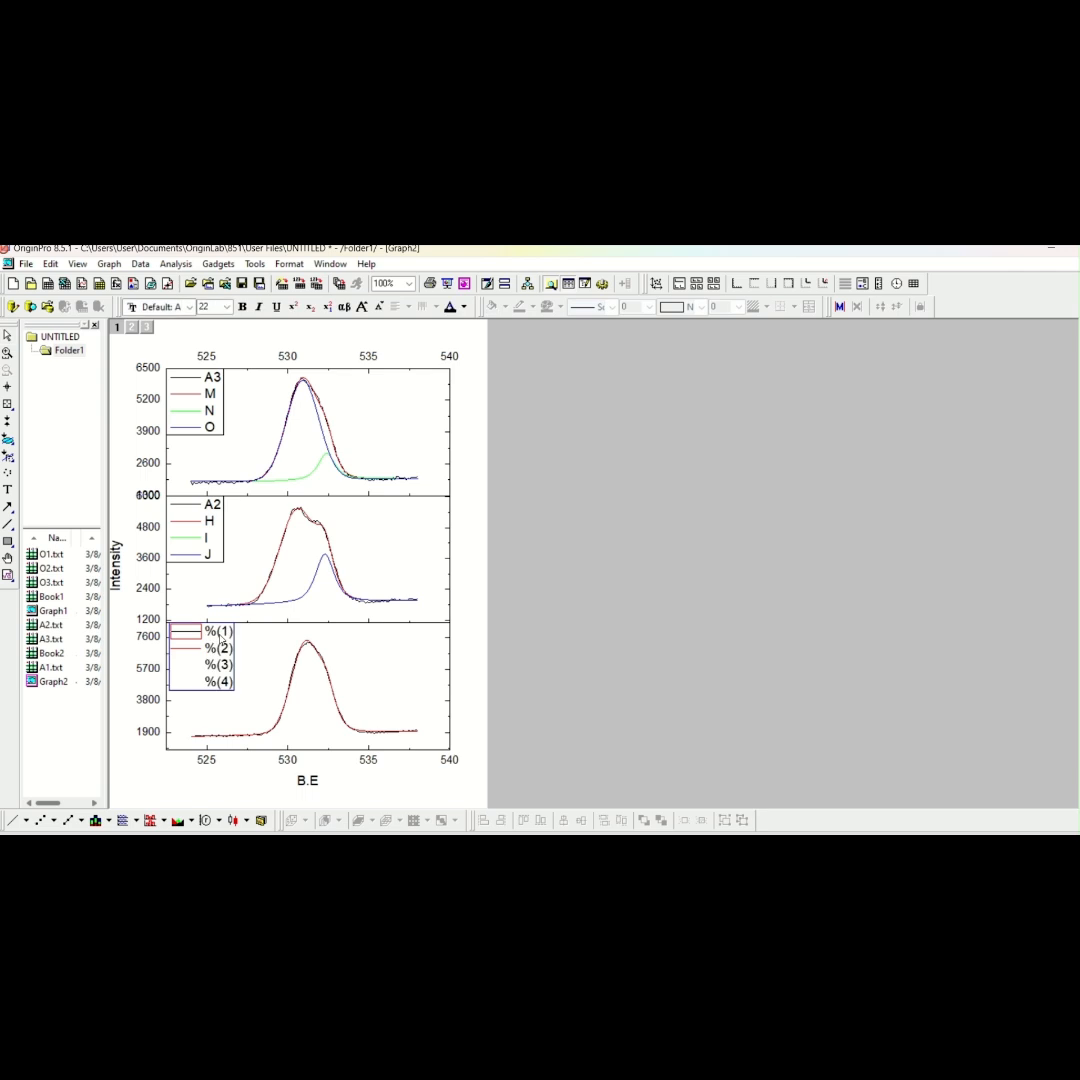
pyautogui.click(257, 654)
pyautogui.click(213, 650)
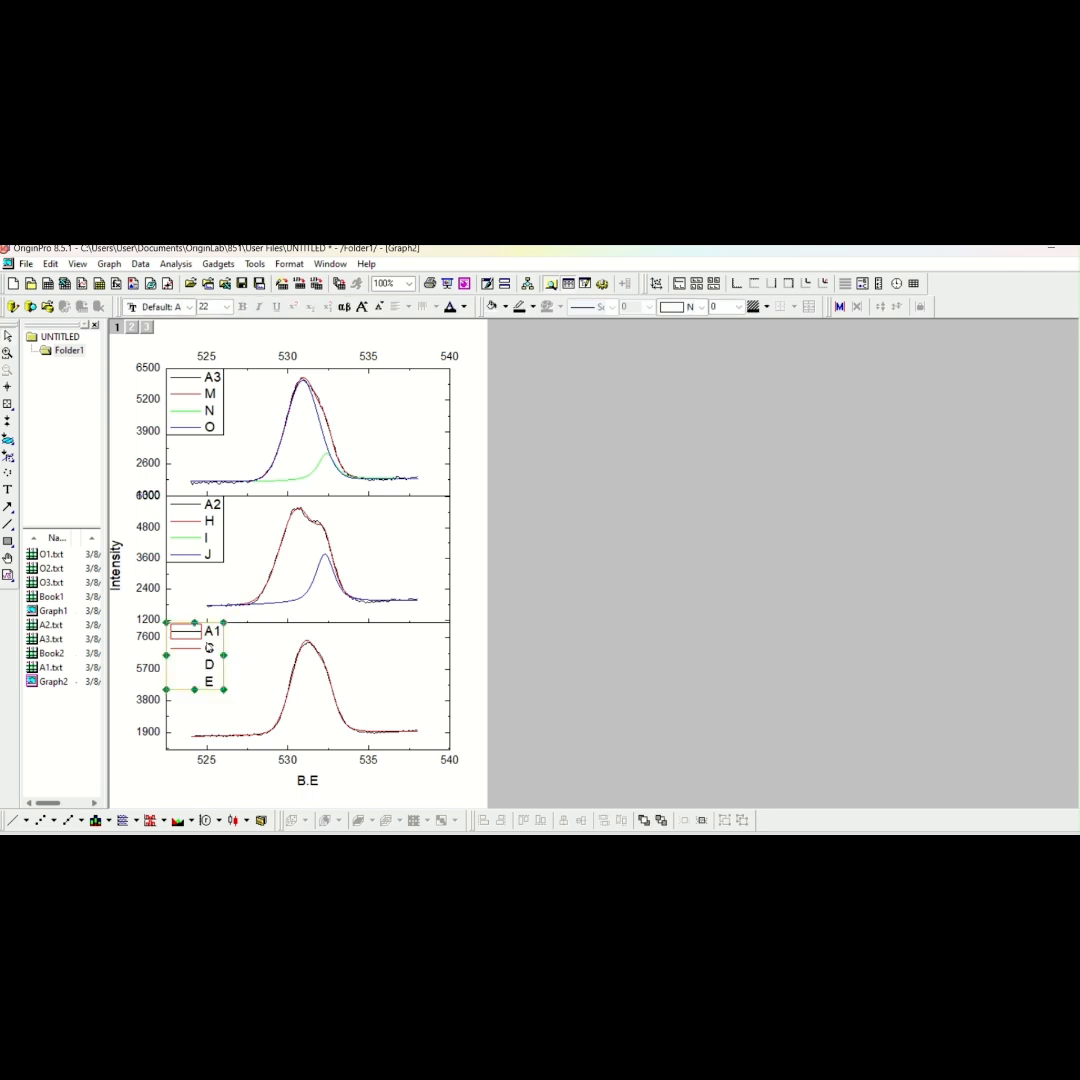
pyautogui.rightClick(208, 642)
pyautogui.click(231, 581)
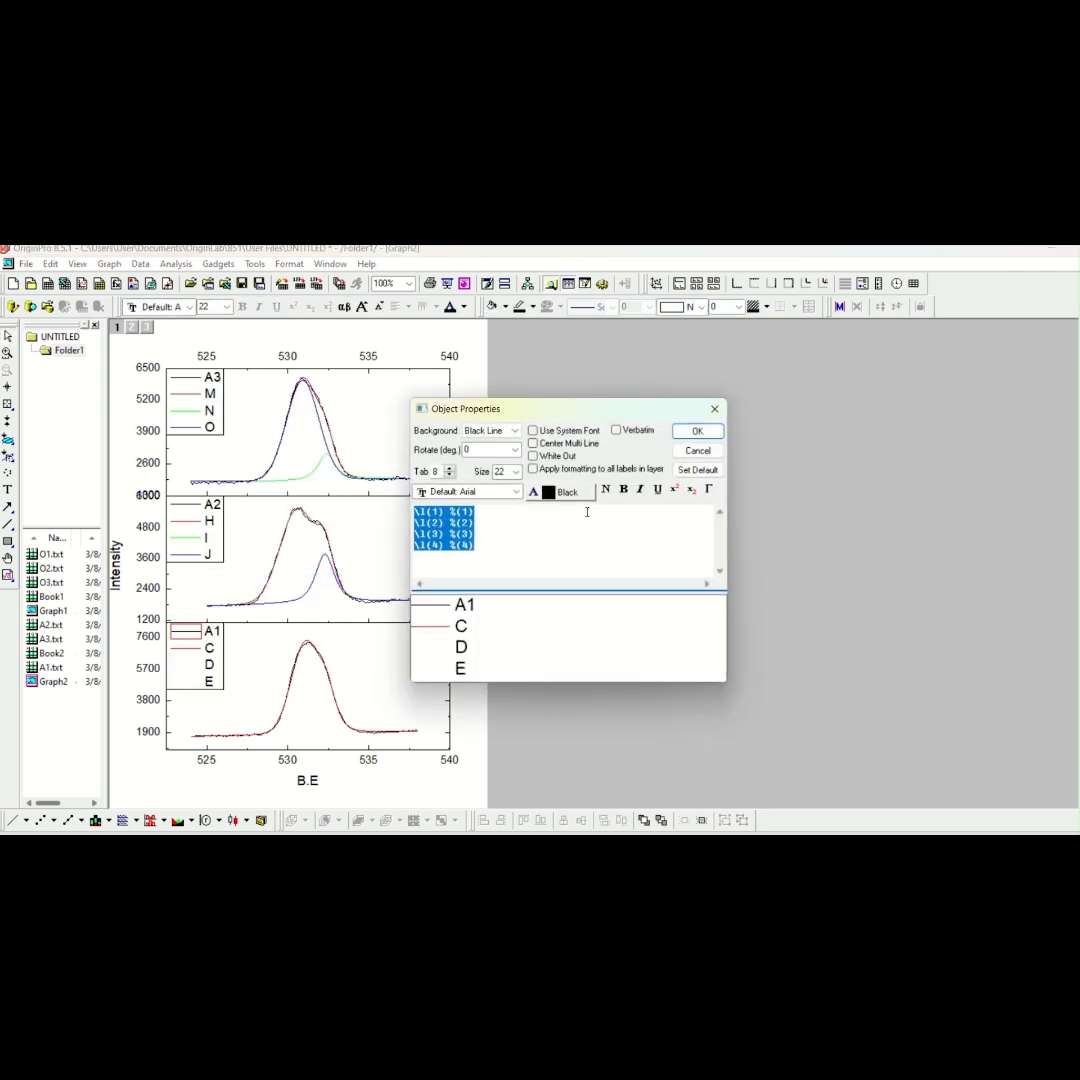
pyautogui.moveTo(474, 545); pyautogui.dragTo(413, 538)
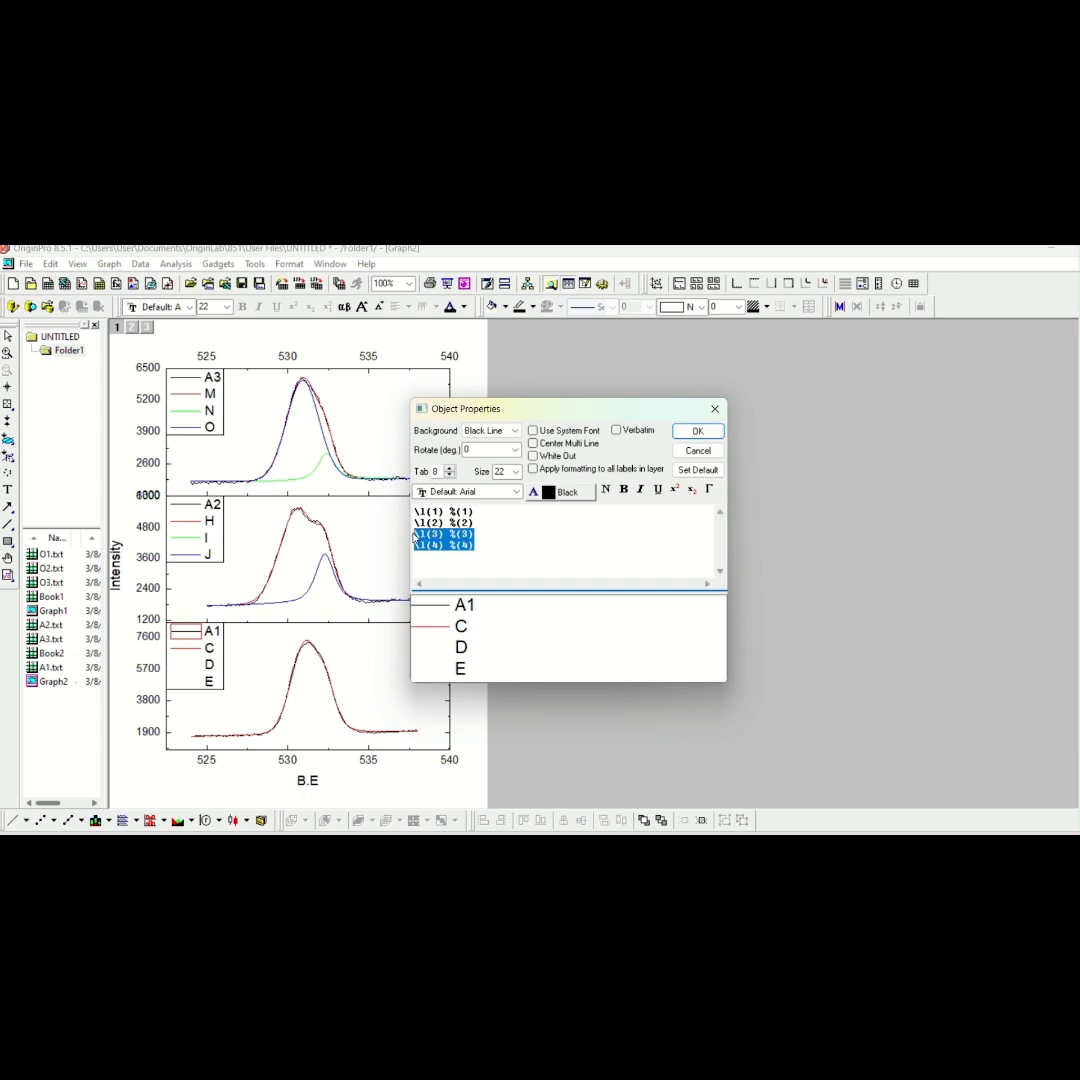
pyautogui.press('Delete')
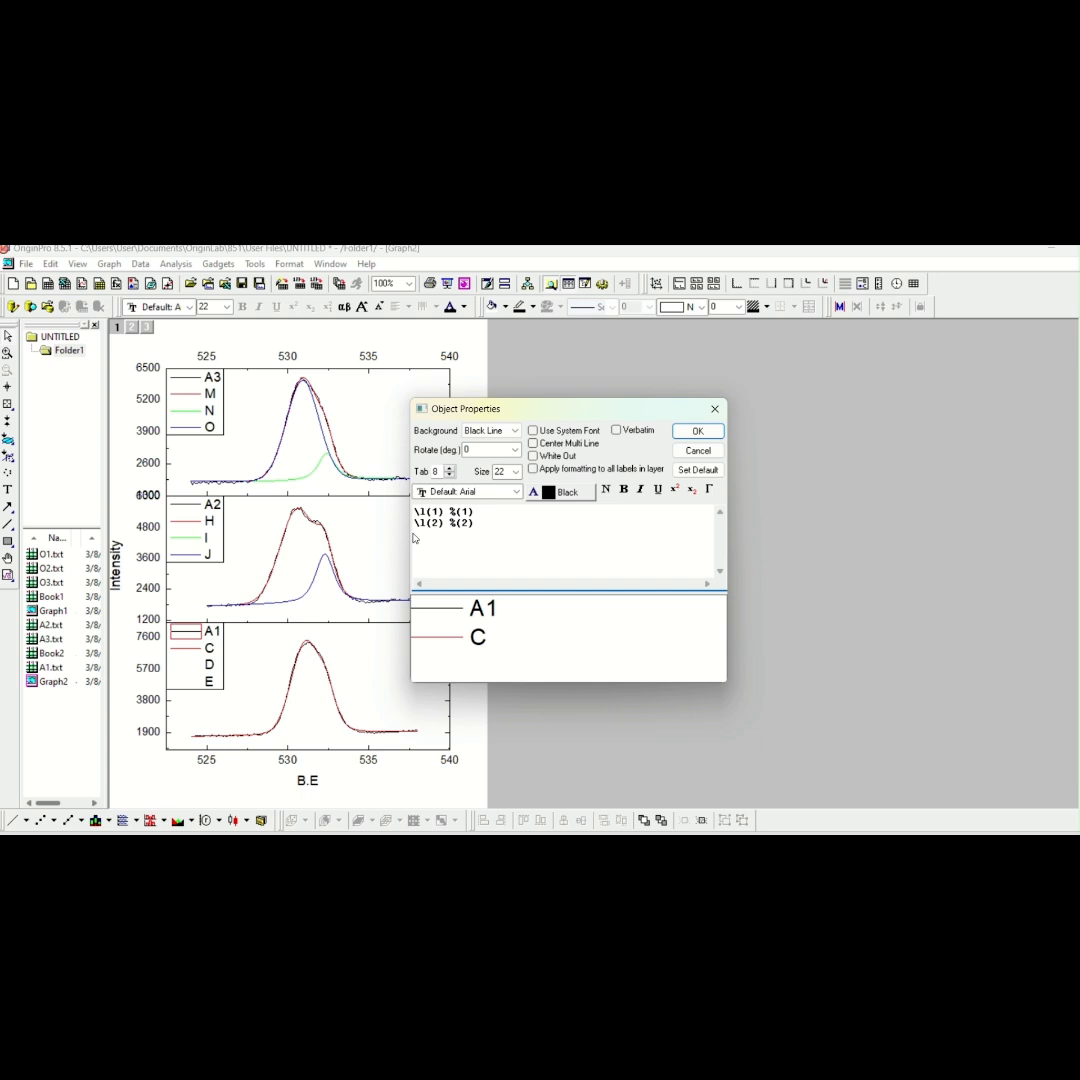
pyautogui.click(485, 524)
pyautogui.click(686, 436)
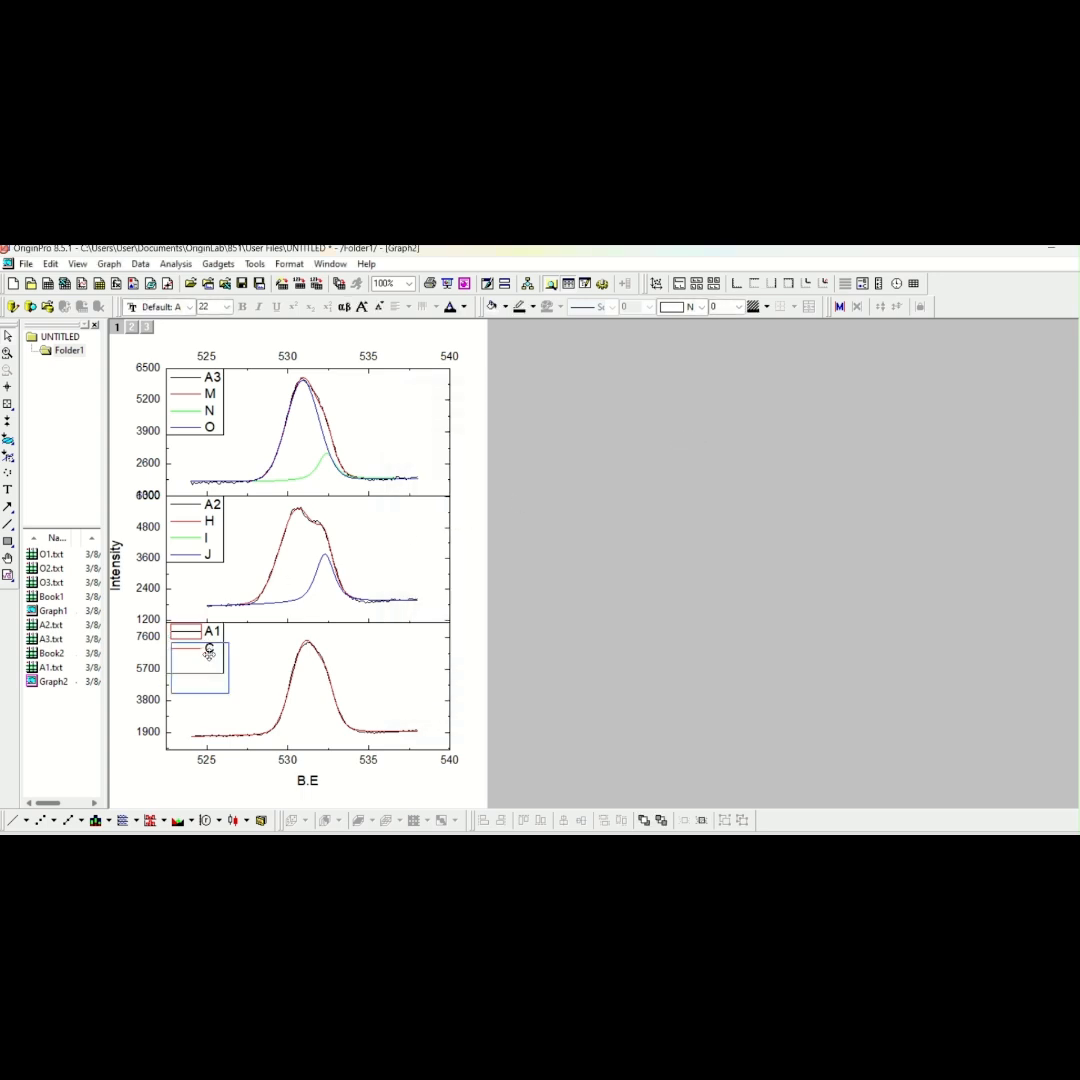
# Move the A1 legend slightly inside its plot frame and remove the empty line below its entries
pyautogui.doubleClick(209, 653)
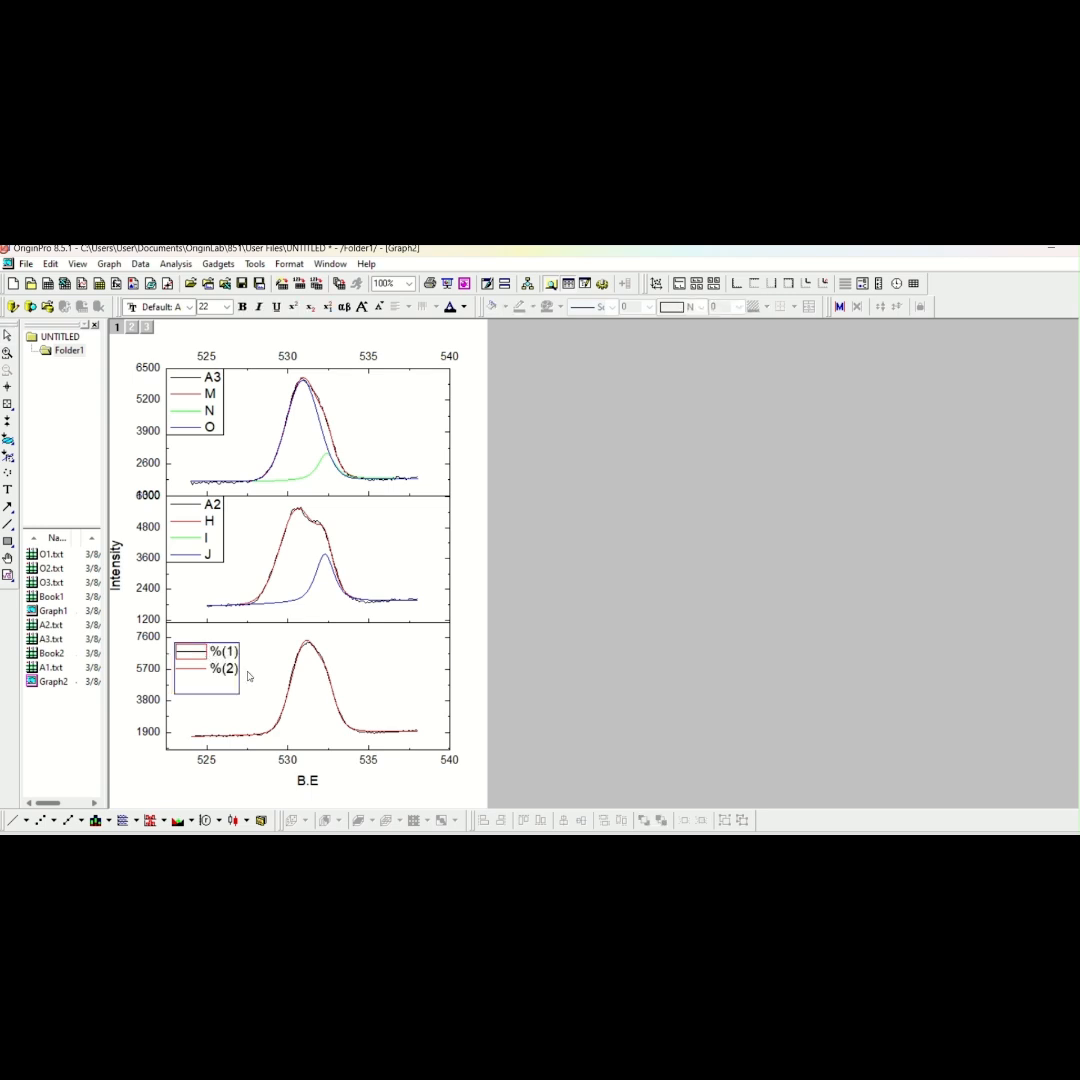
pyautogui.click(257, 655)
pyautogui.rightClick(215, 668)
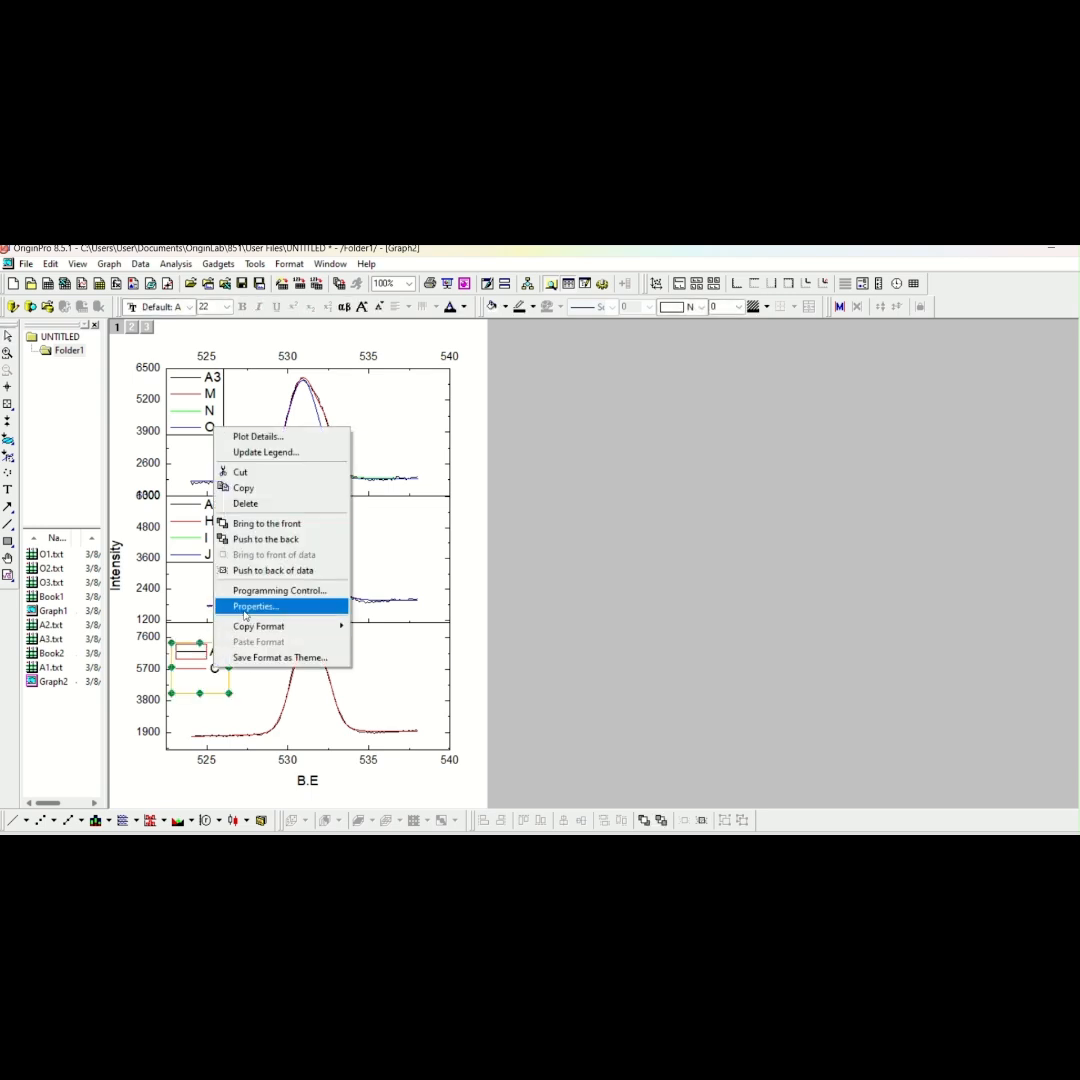
pyautogui.click(256, 606)
pyautogui.click(422, 542)
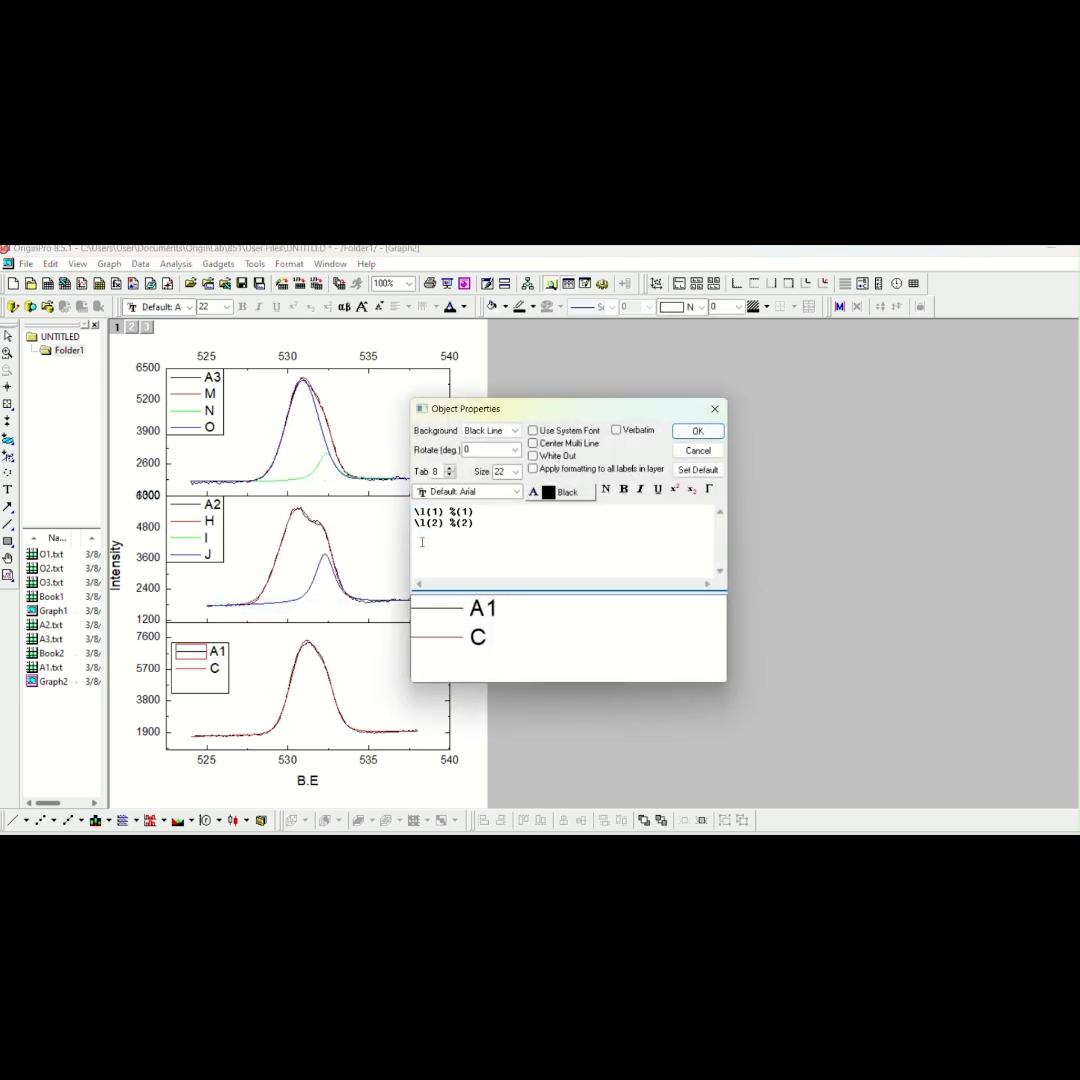
pyautogui.click(698, 431)
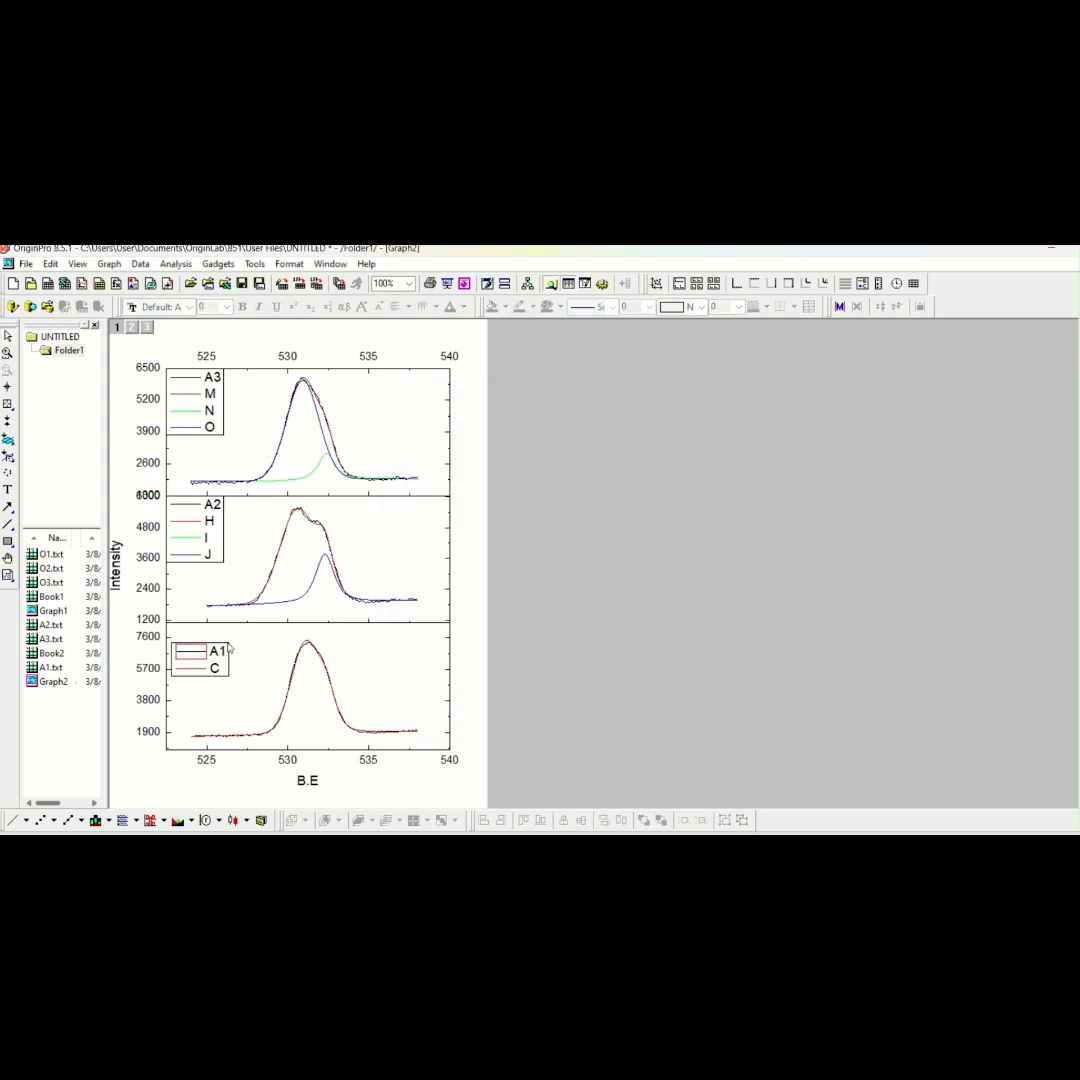
# Set the edit mode of the grouped A2 plots in Layer2 to Independent
pyautogui.doubleClick(222, 526)
pyautogui.click(335, 525)
pyautogui.doubleClick(309, 523)
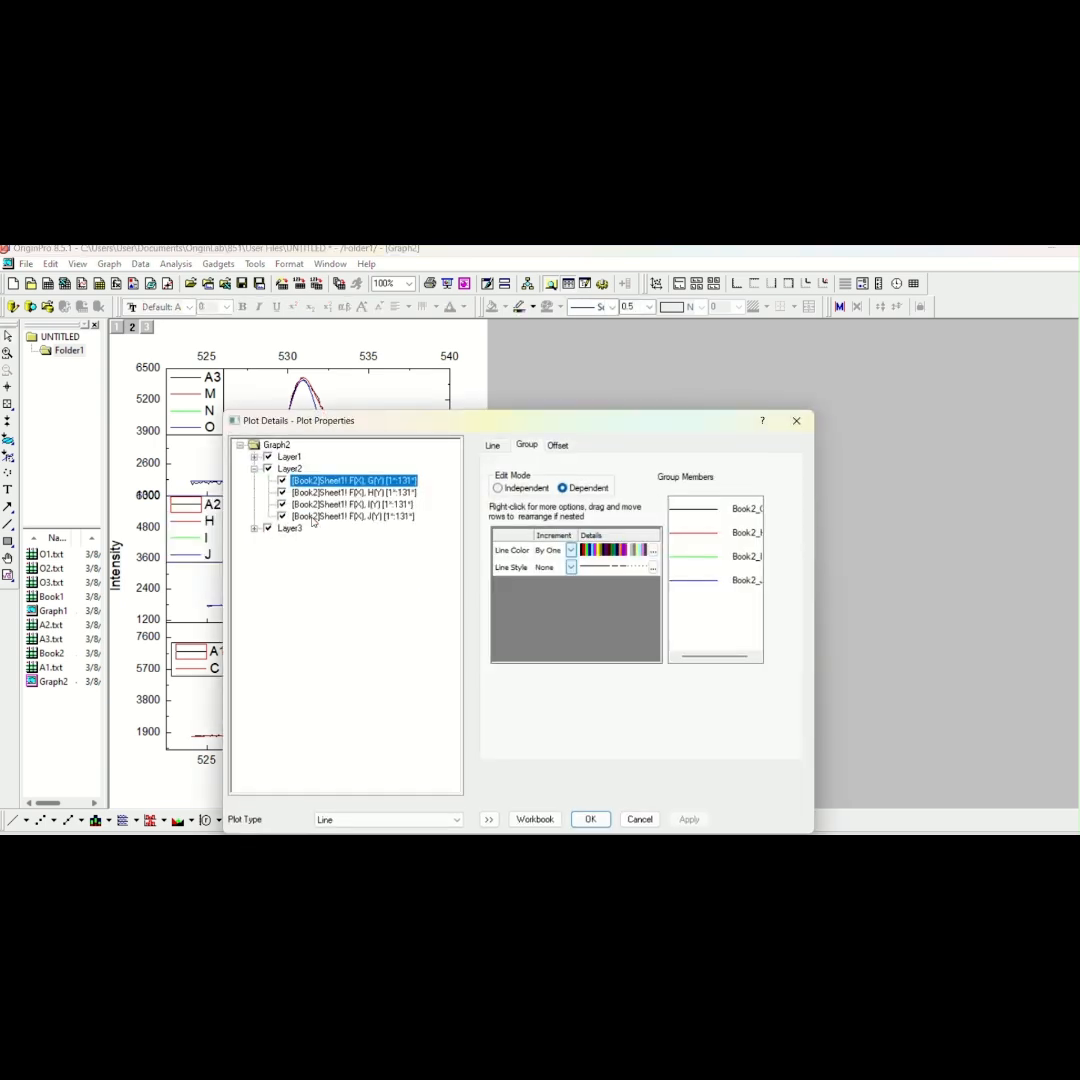
pyautogui.click(512, 488)
pyautogui.click(492, 449)
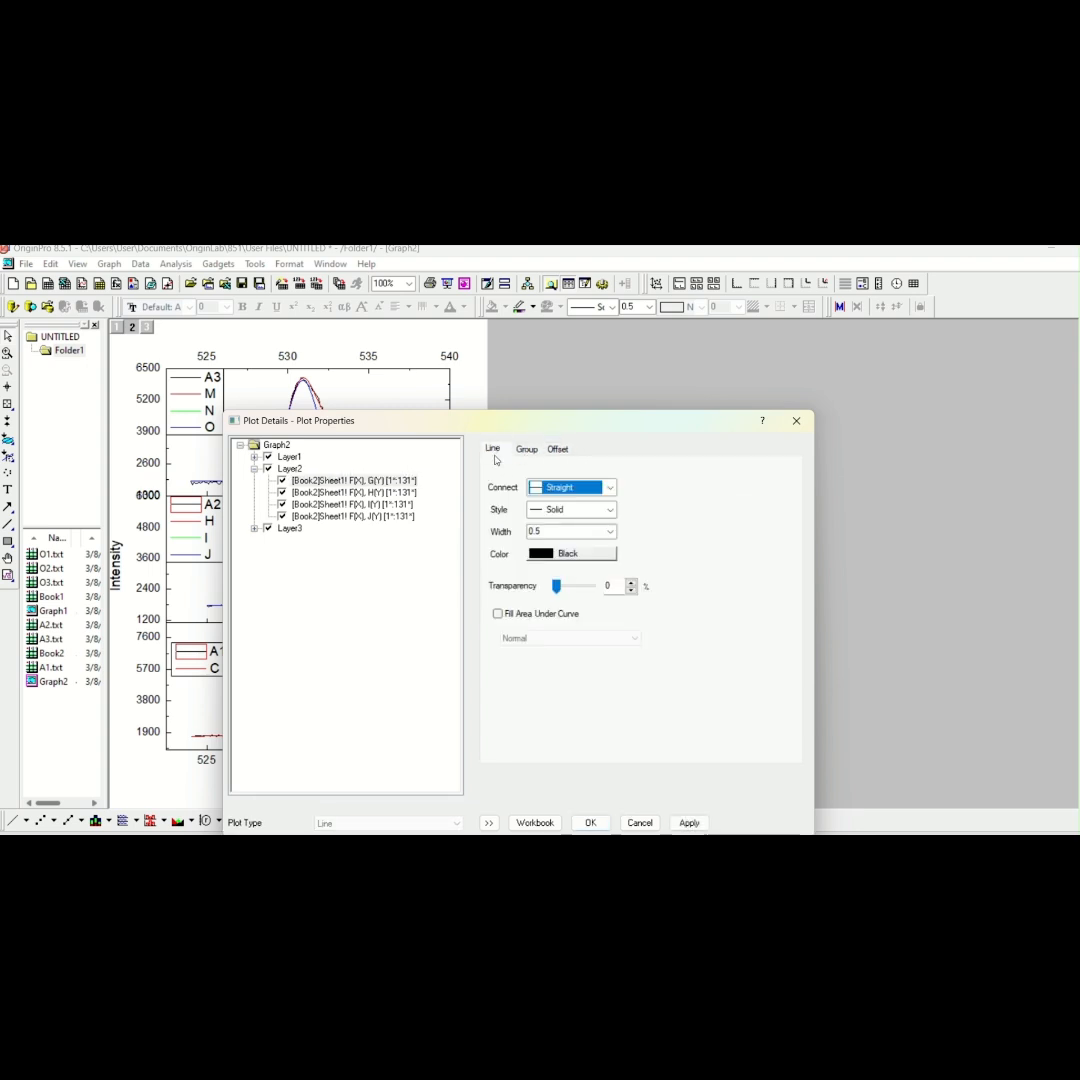
# Set the line connection of Layer2's column J plot to No Line and apply it
pyautogui.click(372, 517)
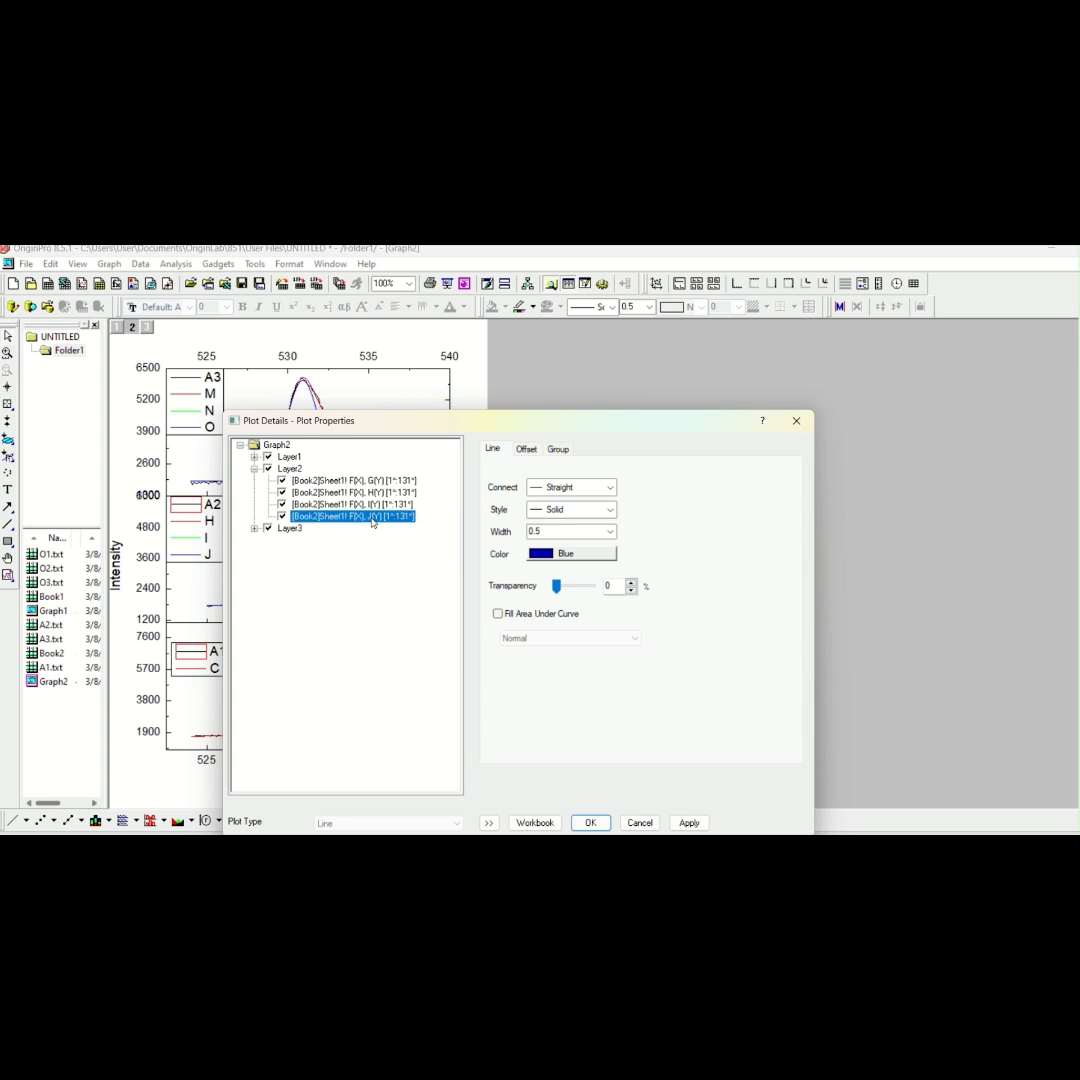
pyautogui.click(611, 488)
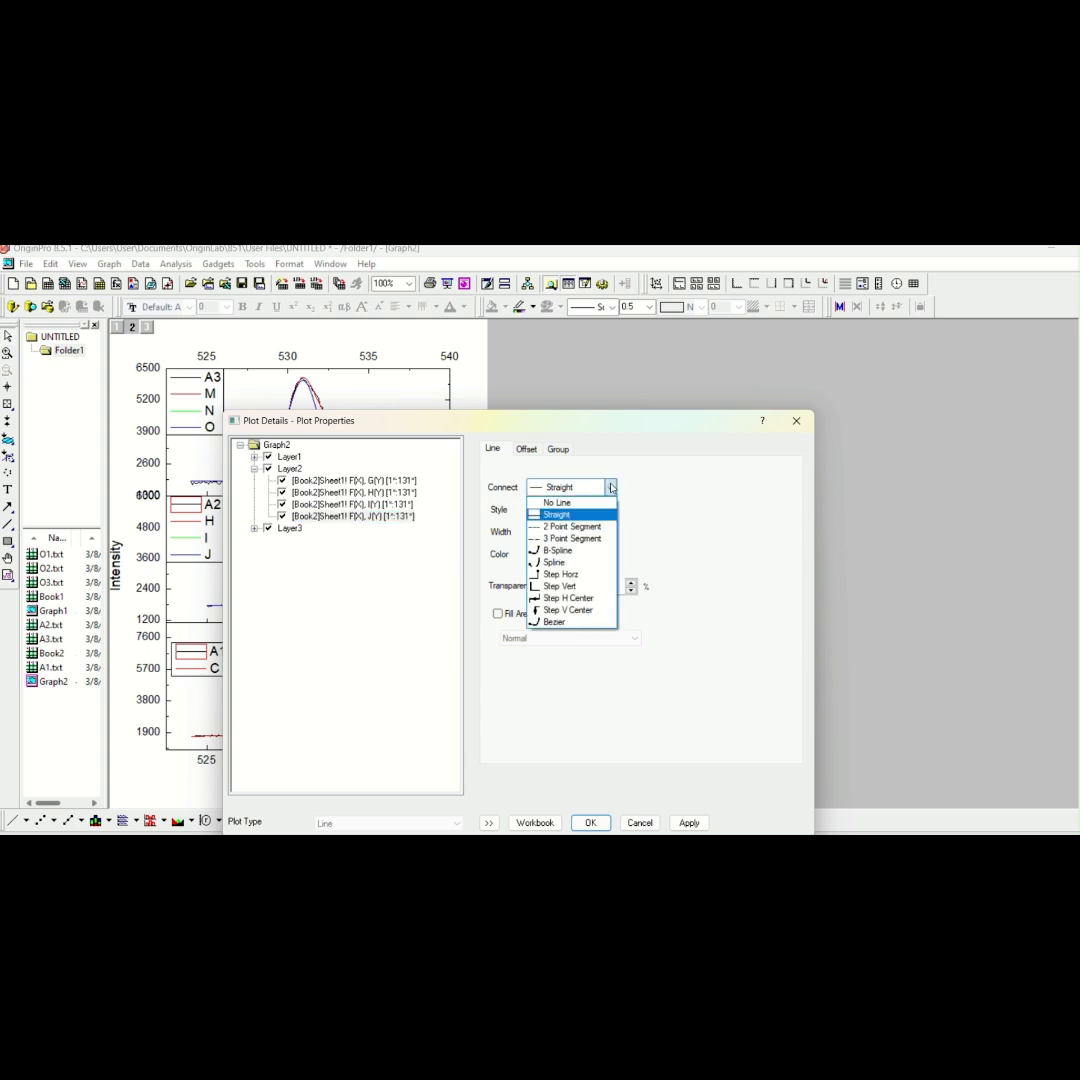
pyautogui.click(556, 502)
pyautogui.click(688, 823)
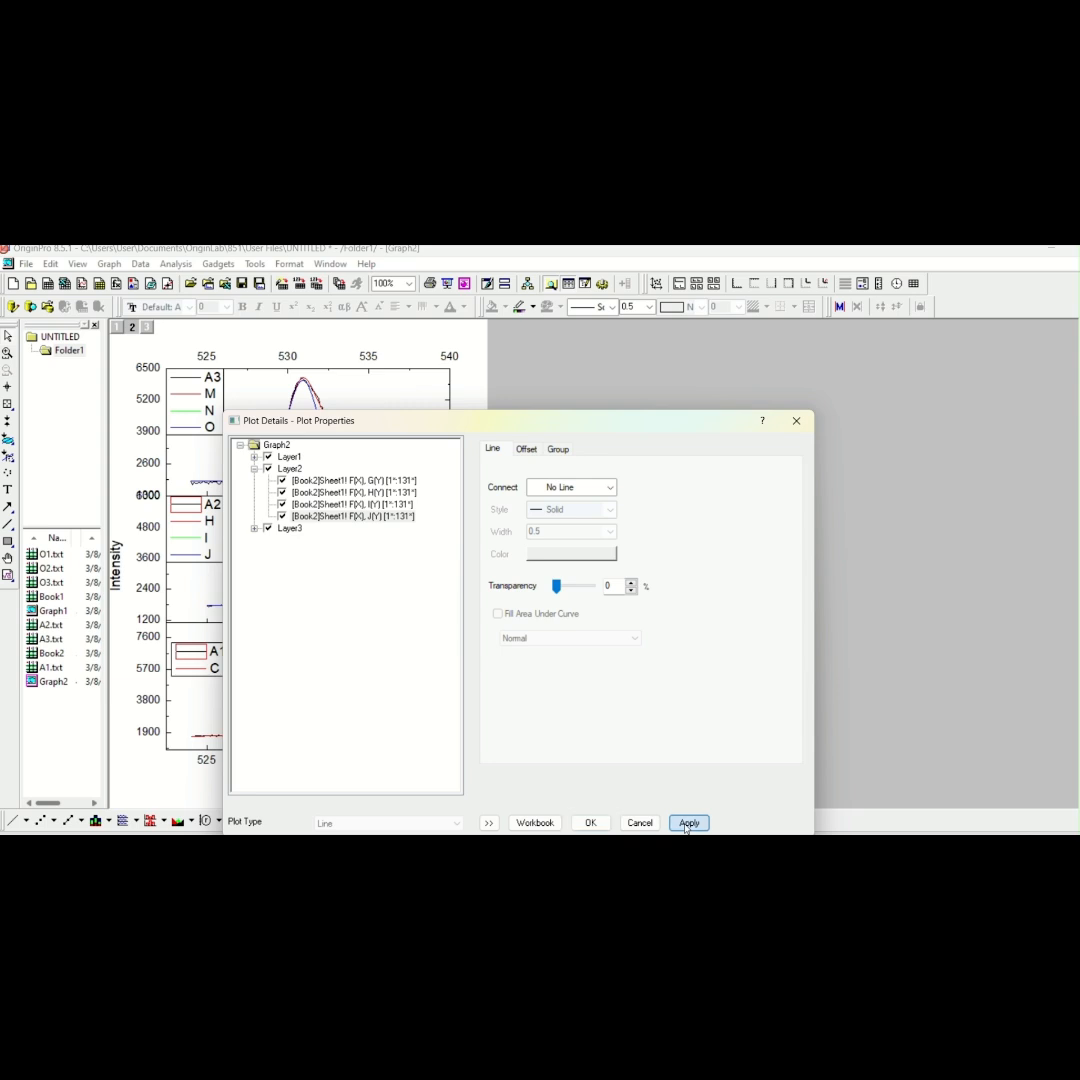
pyautogui.click(591, 823)
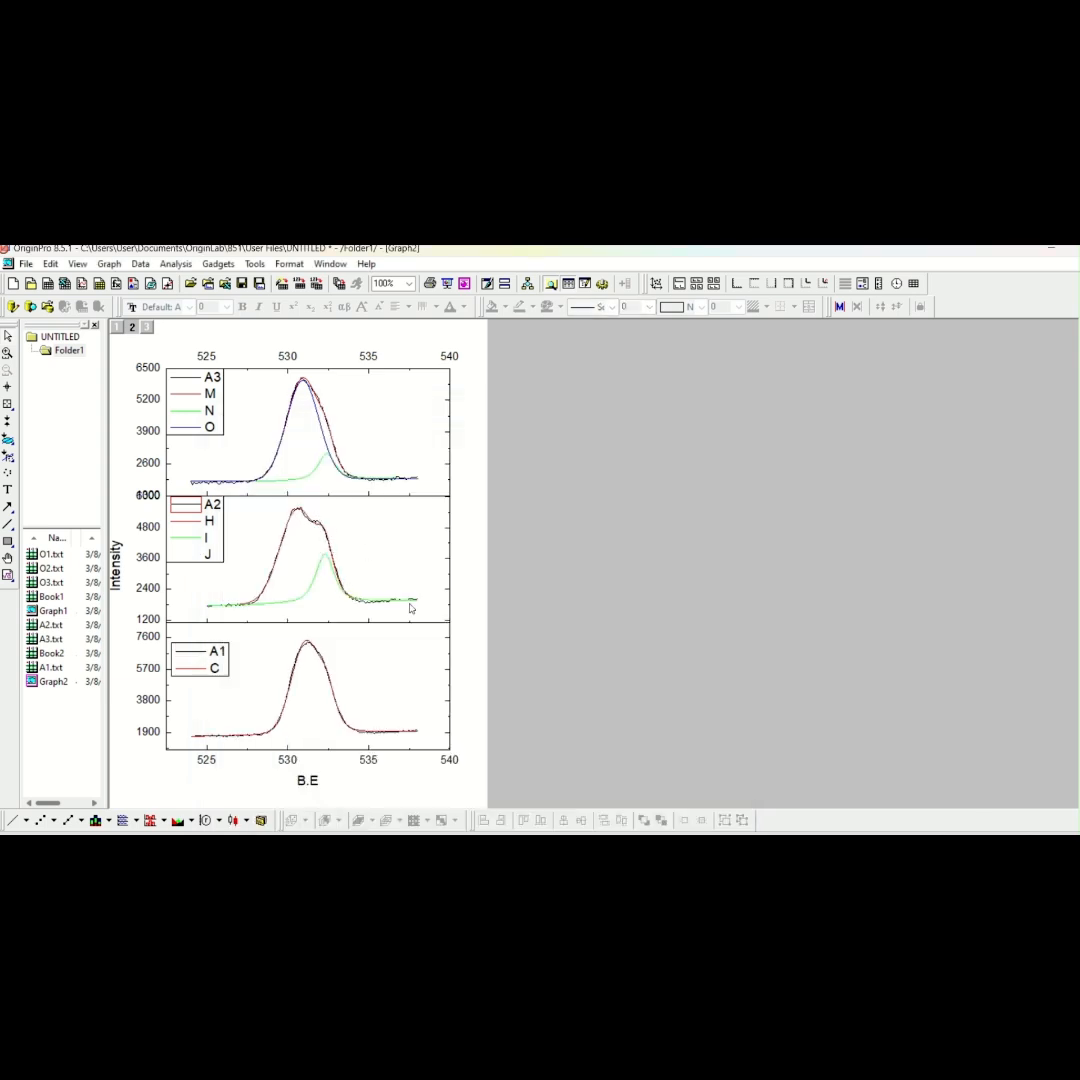
# Delete the J entry and its line from the A2 layer's legend text
pyautogui.doubleClick(222, 521)
pyautogui.click(211, 527)
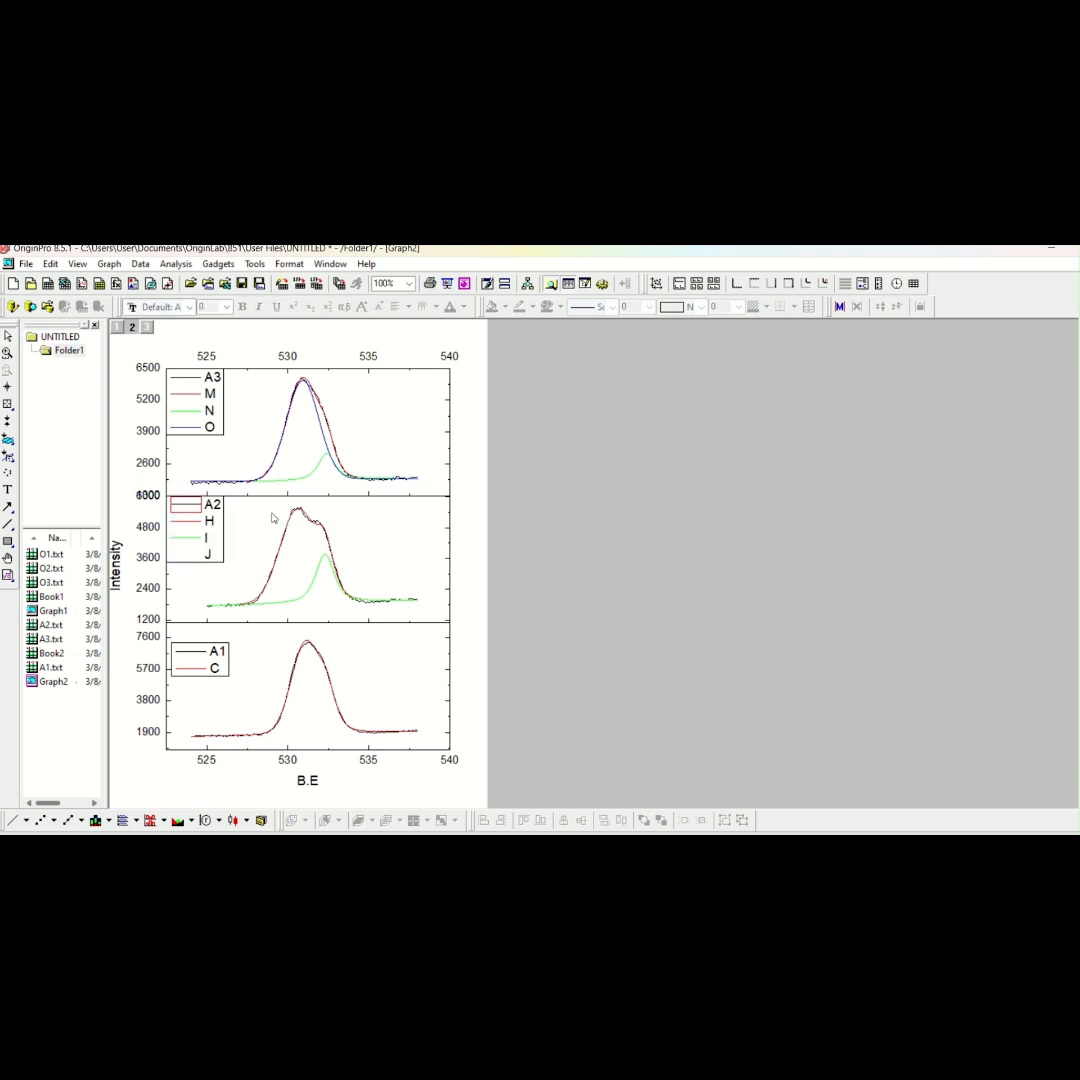
pyautogui.rightClick(211, 527)
pyautogui.click(250, 704)
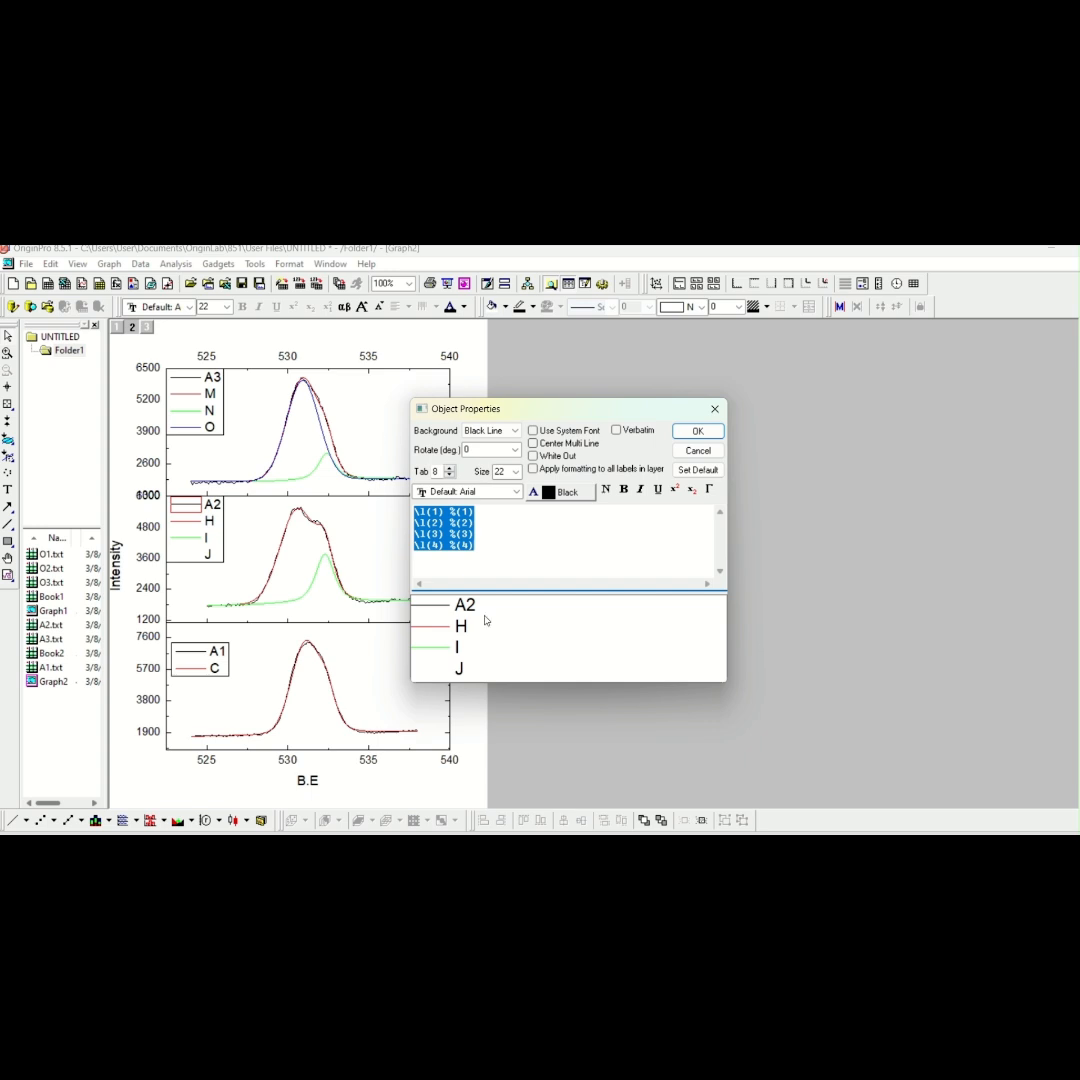
pyautogui.moveTo(478, 548); pyautogui.dragTo(410, 549)
pyautogui.press('Delete')
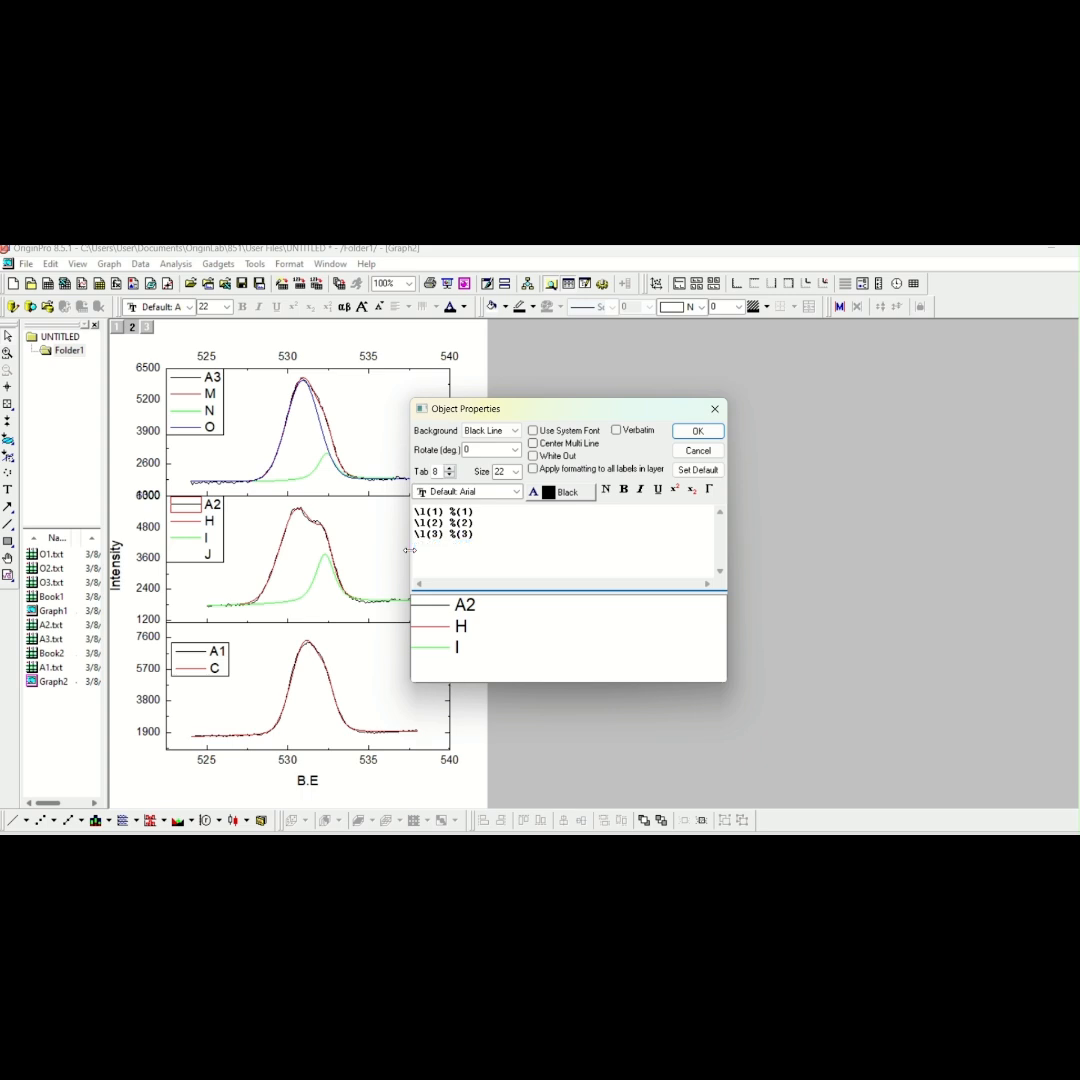
pyautogui.click(698, 431)
pyautogui.doubleClick(216, 527)
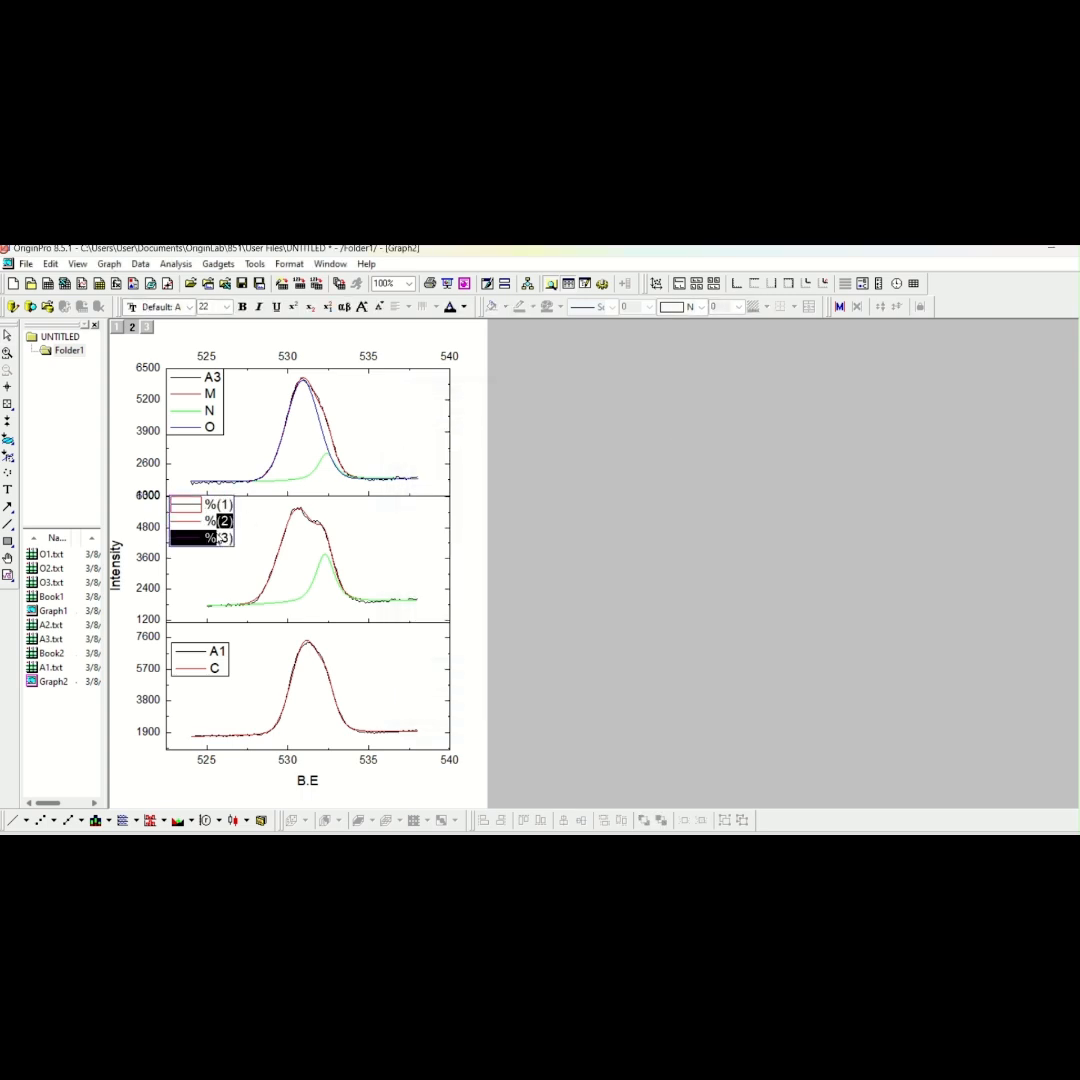
pyautogui.click(253, 513)
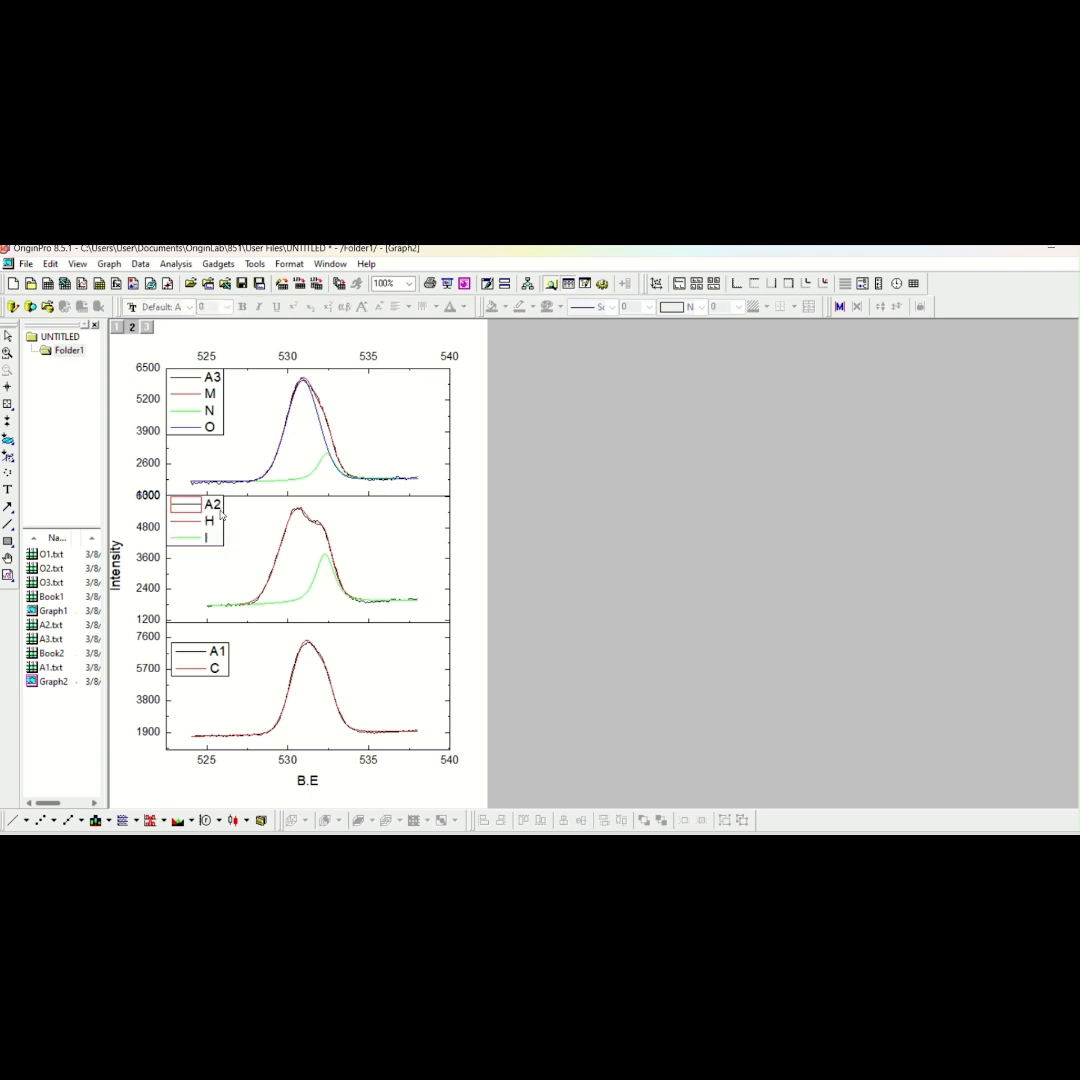
pyautogui.click(219, 514)
pyautogui.doubleClick(220, 525)
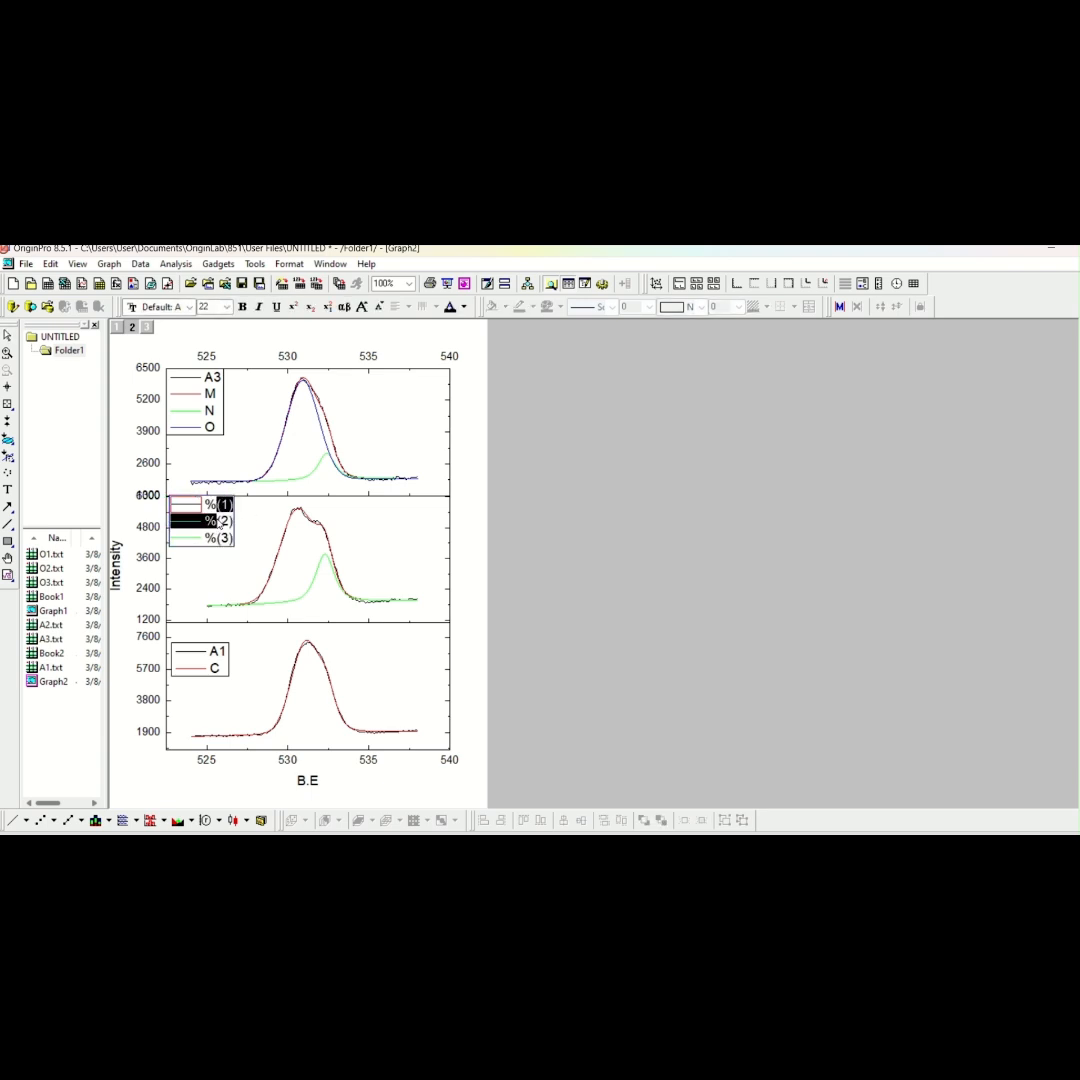
pyautogui.doubleClick(251, 511)
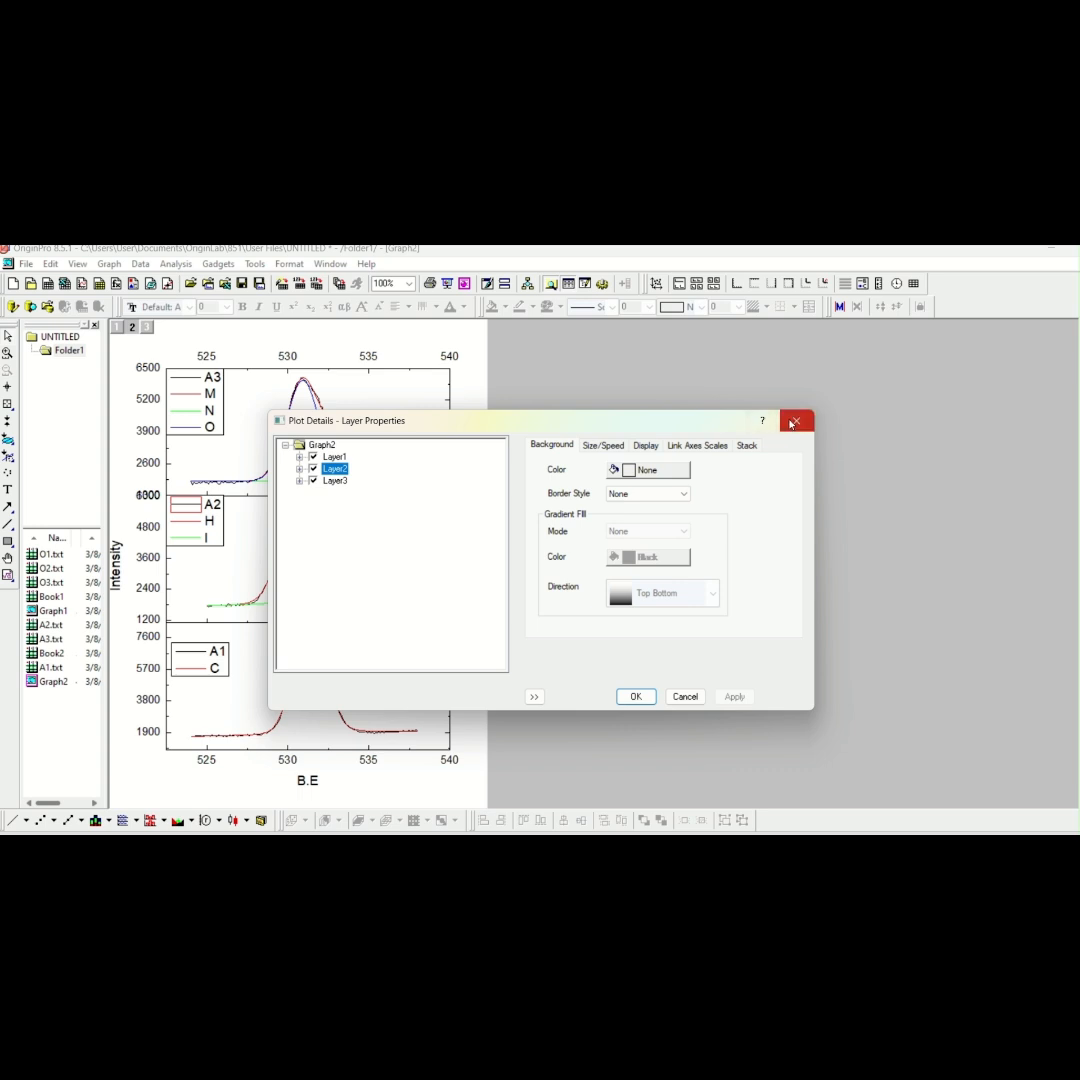
pyautogui.click(794, 421)
# Move the A2 legend slightly down and inward so it sits inside its plot frame
pyautogui.moveTo(221, 508); pyautogui.dragTo(227, 527)
pyautogui.click(525, 427)
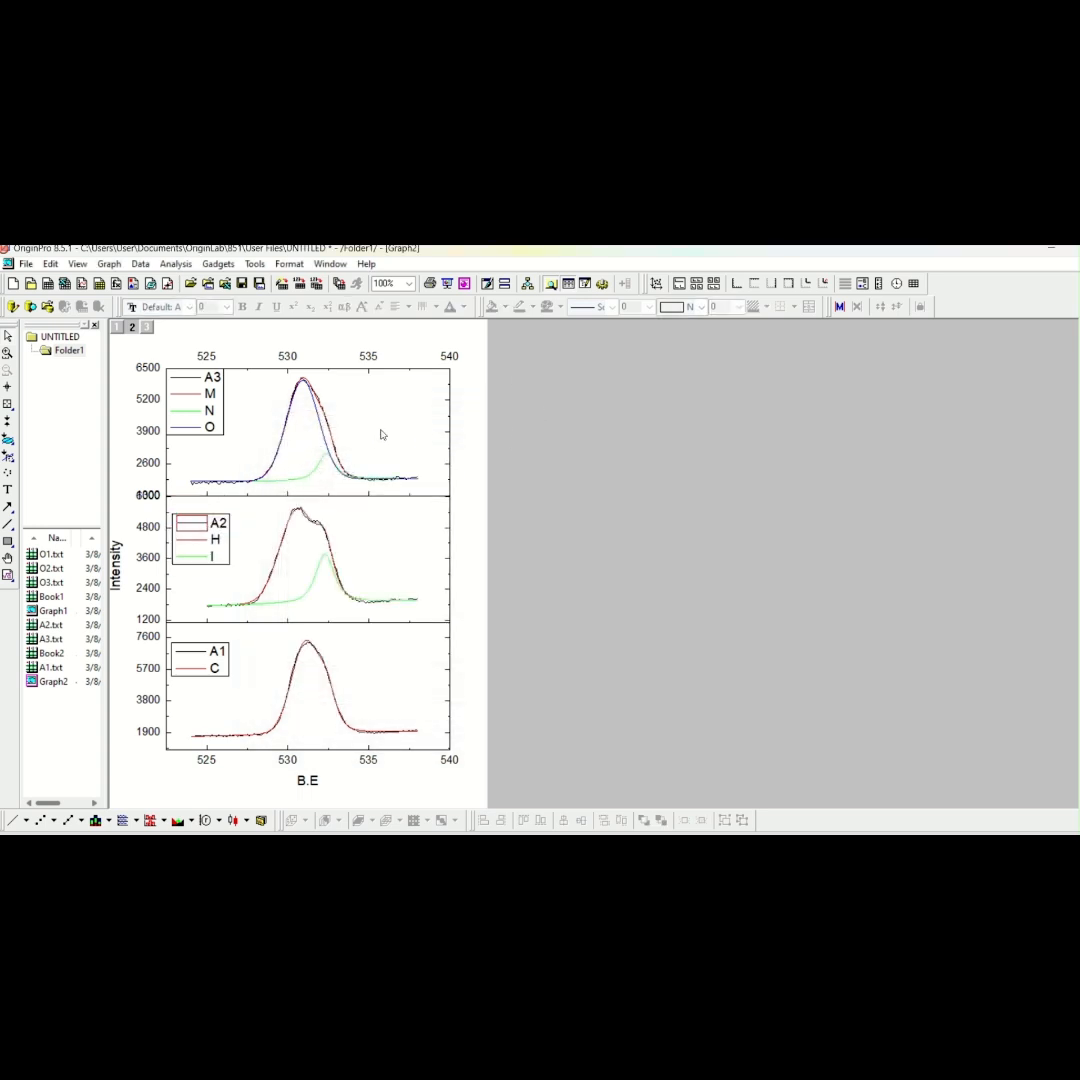